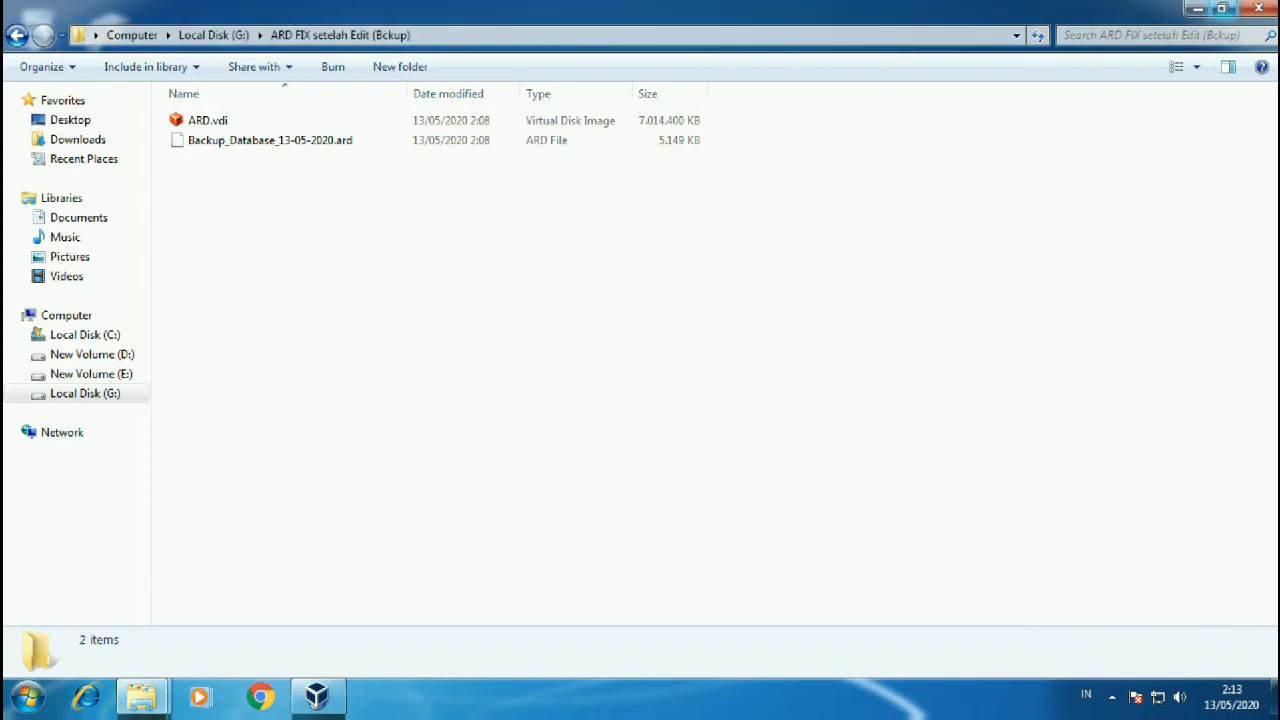
Switch to the E:\ARD ONLINE Explorer window instead of the G: backup folder
mouse_move(141, 697)
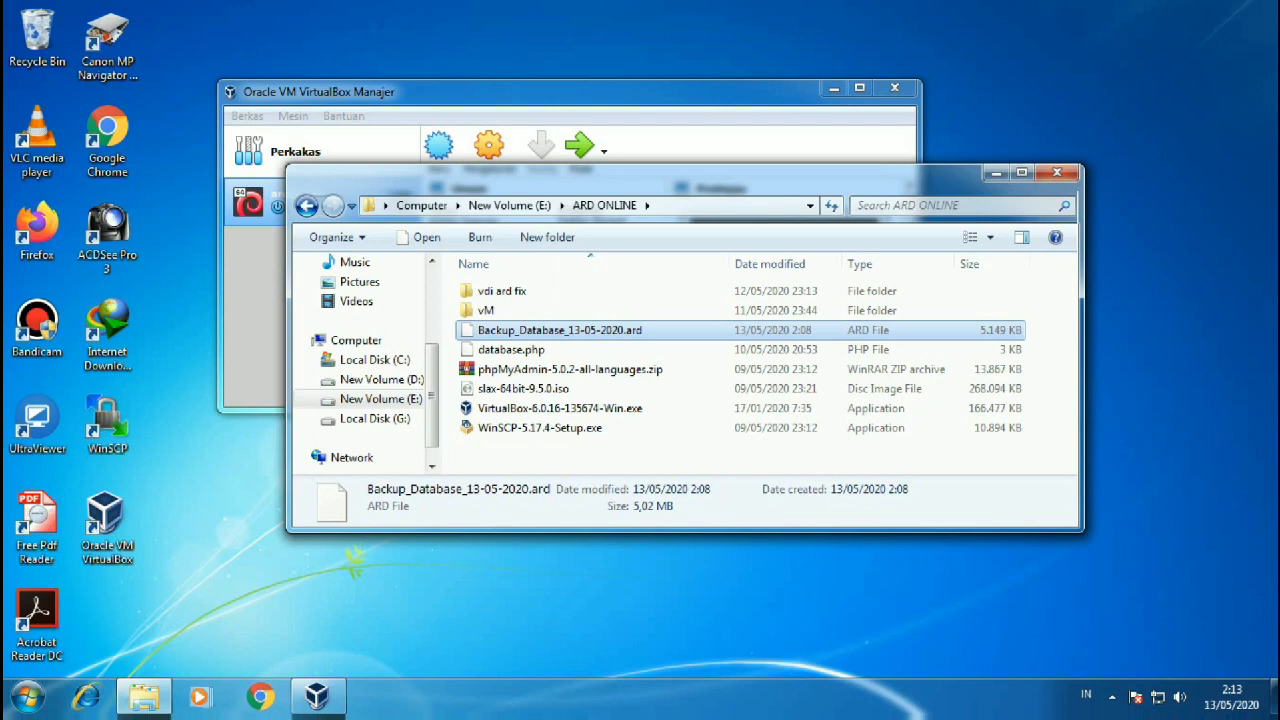
left_click_drag(1083, 532, 1090, 550)
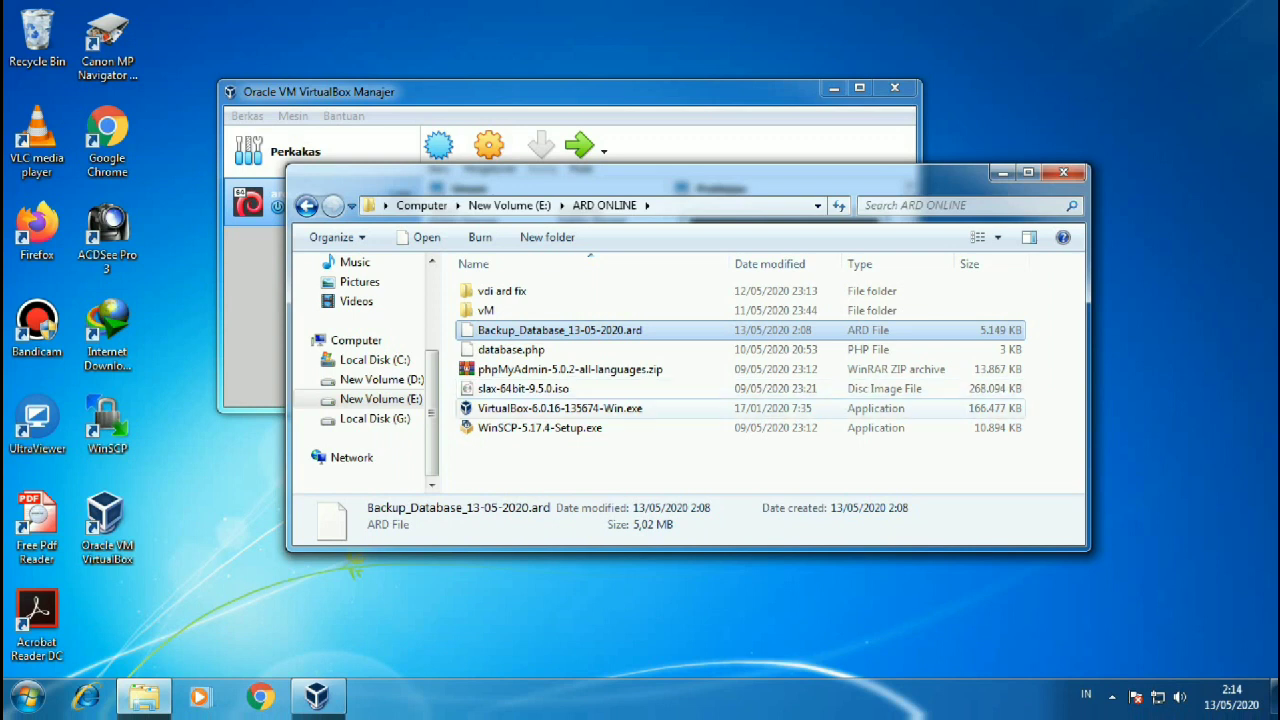
scroll(360, 370, "up", 2)
scroll(360, 370, "down", 2)
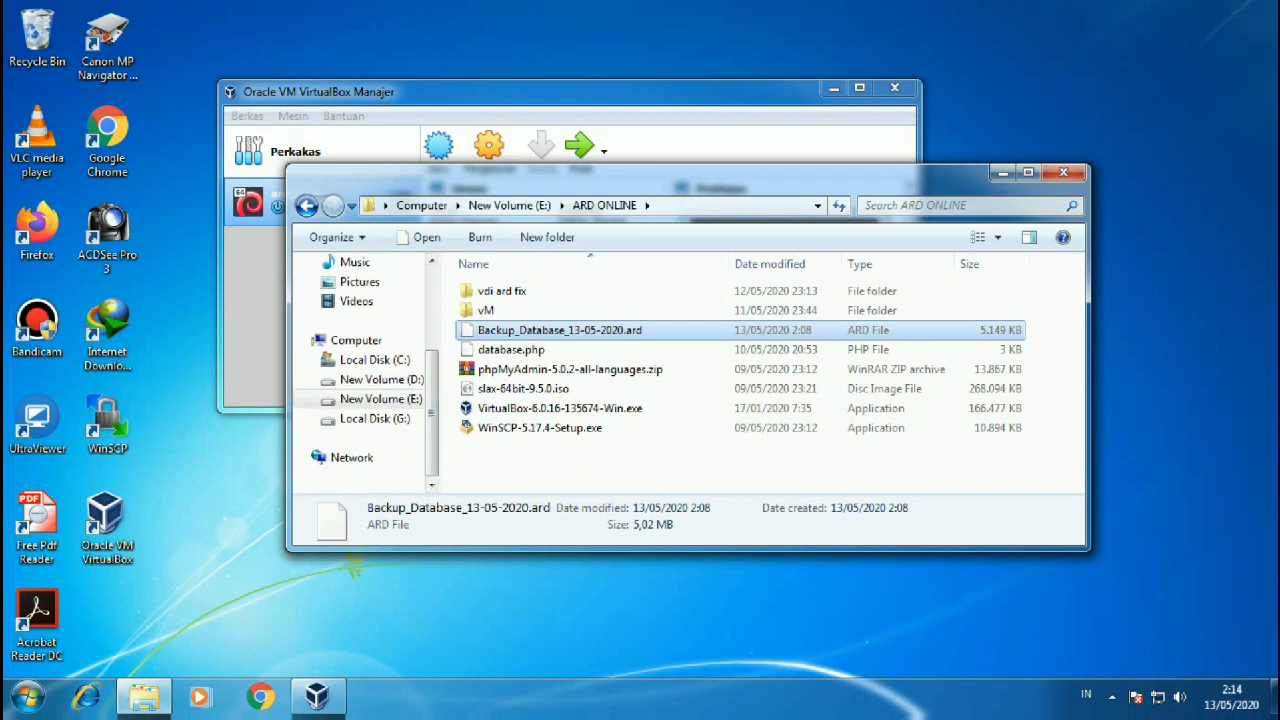
scroll(360, 370, "up", 1)
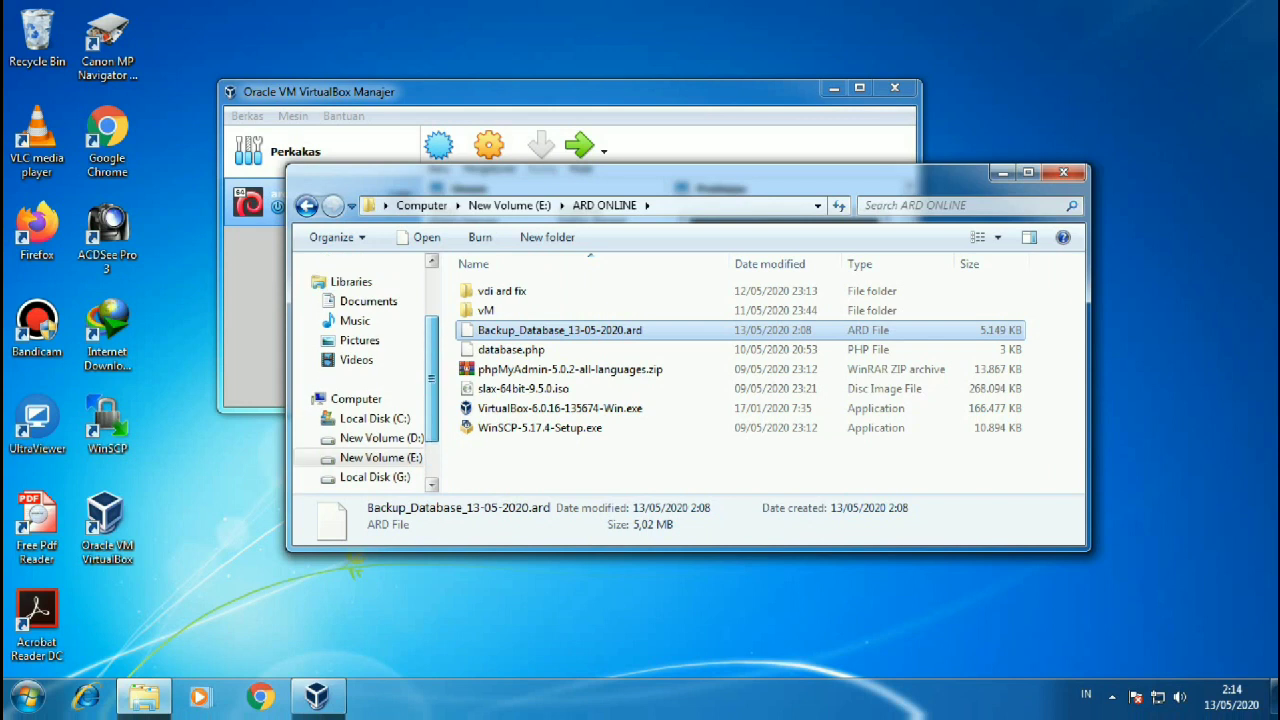
scroll(360, 370, "down", 2)
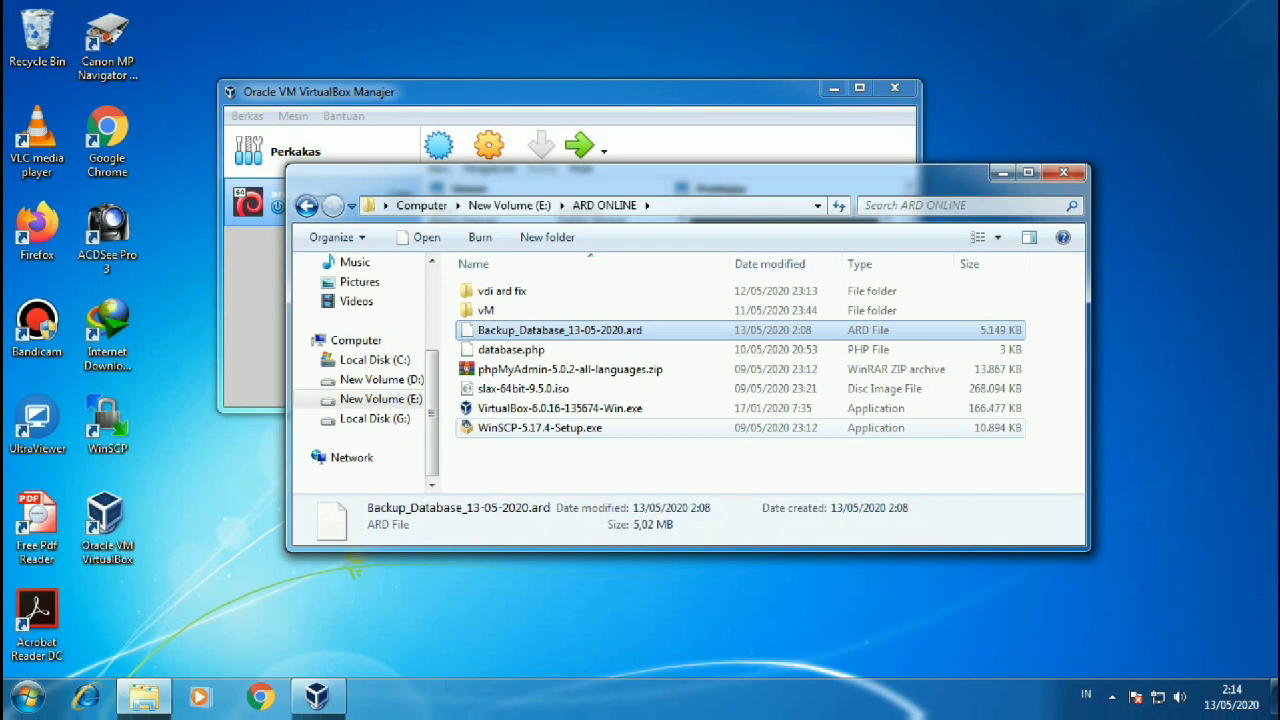
Move the ARD ONLINE folder window up to the top of the desktop and deselect the backup file
left_click_drag(660, 175, 604, 295)
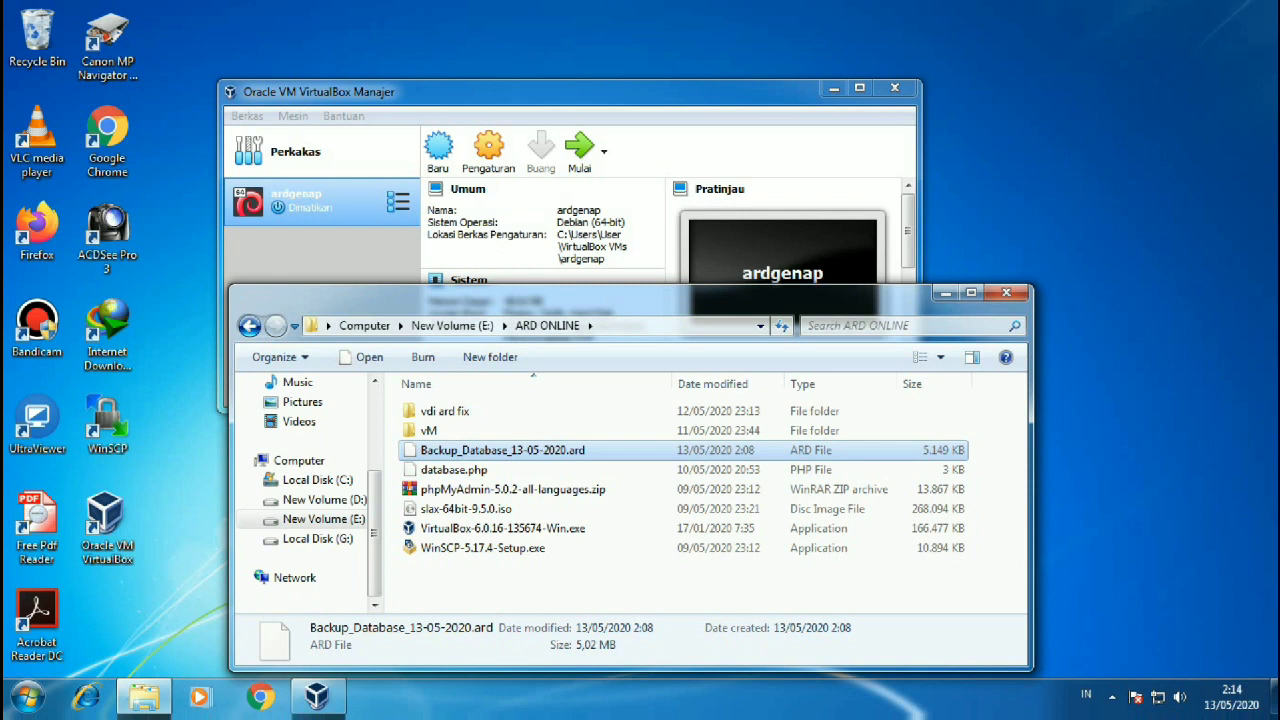
left_click_drag(648, 294, 618, 86)
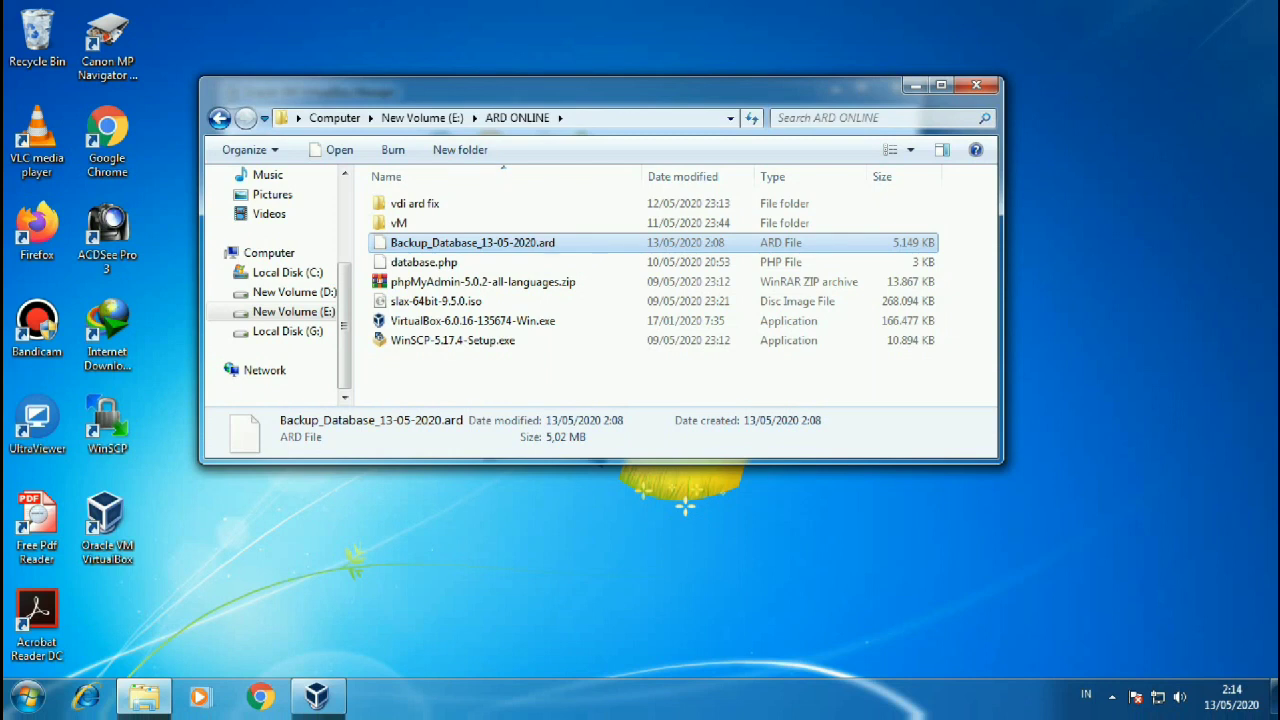
left_click(622, 376)
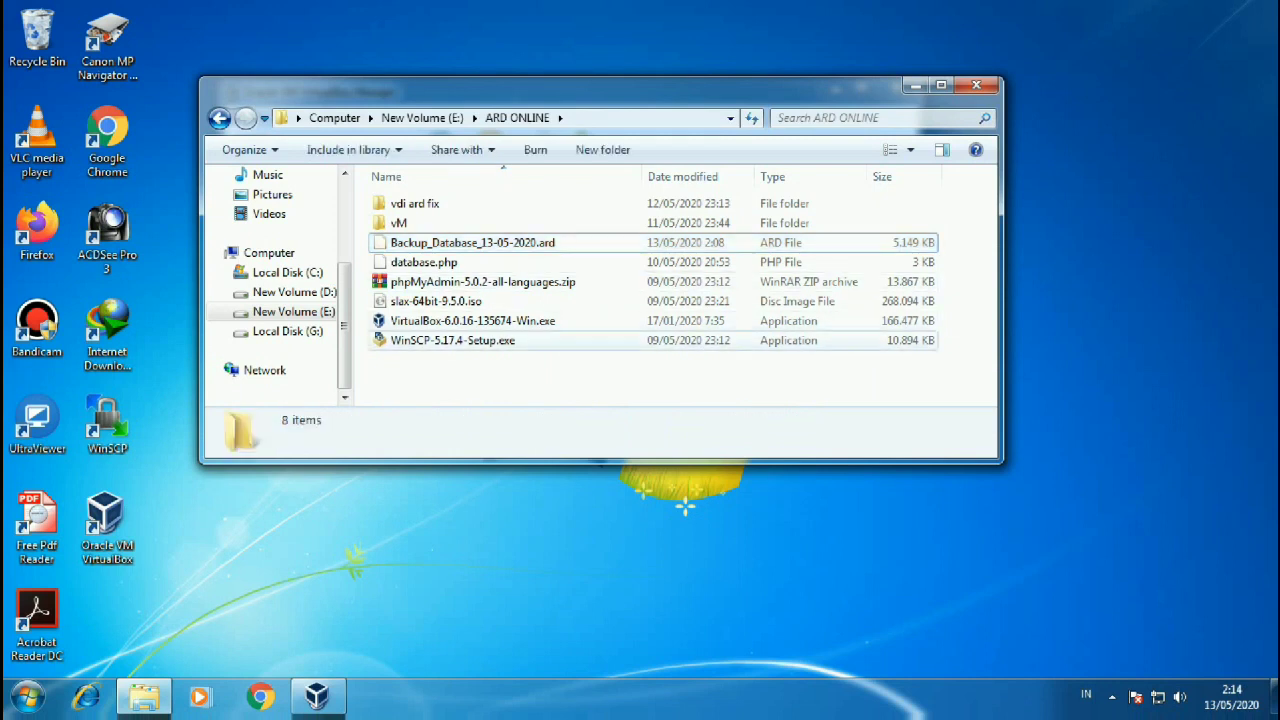
Rubber-band select groups of files (slax, VirtualBox, WinSCP, phpMyAdmin), clearing the selection each time
left_click_drag(538, 366, 460, 321)
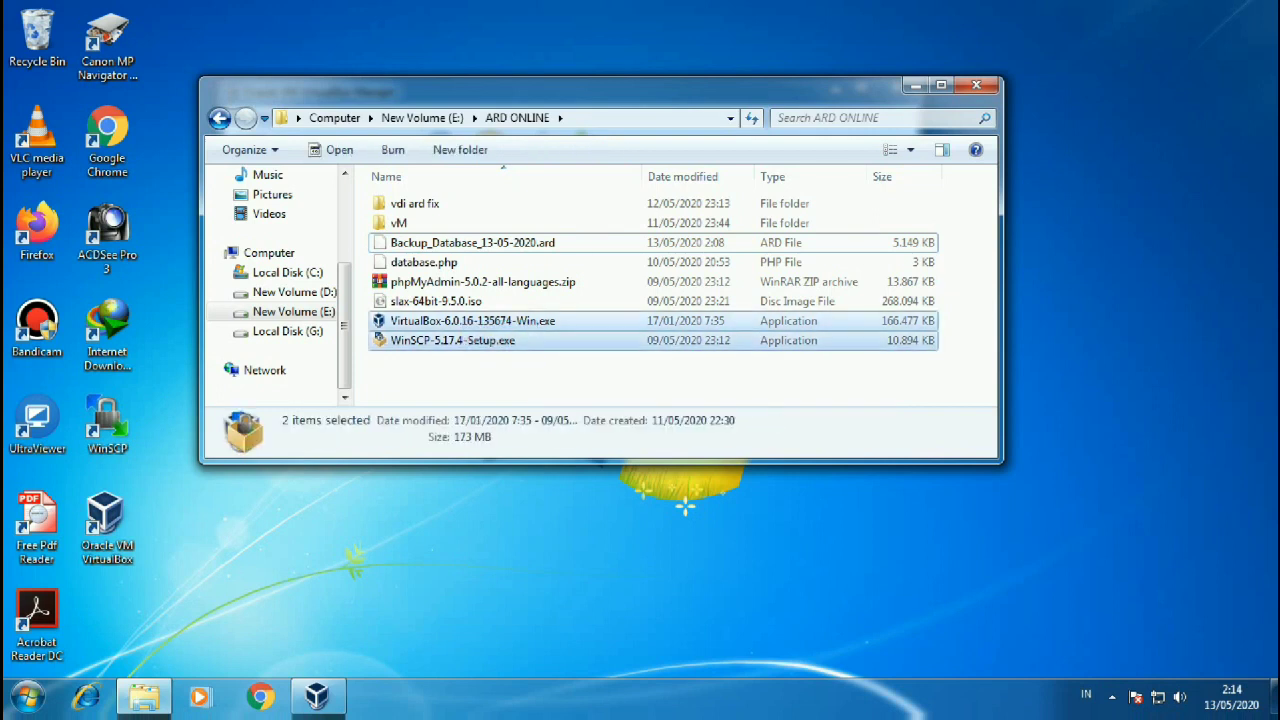
left_click(600, 376)
left_click_drag(535, 367, 386, 301)
left_click(548, 374)
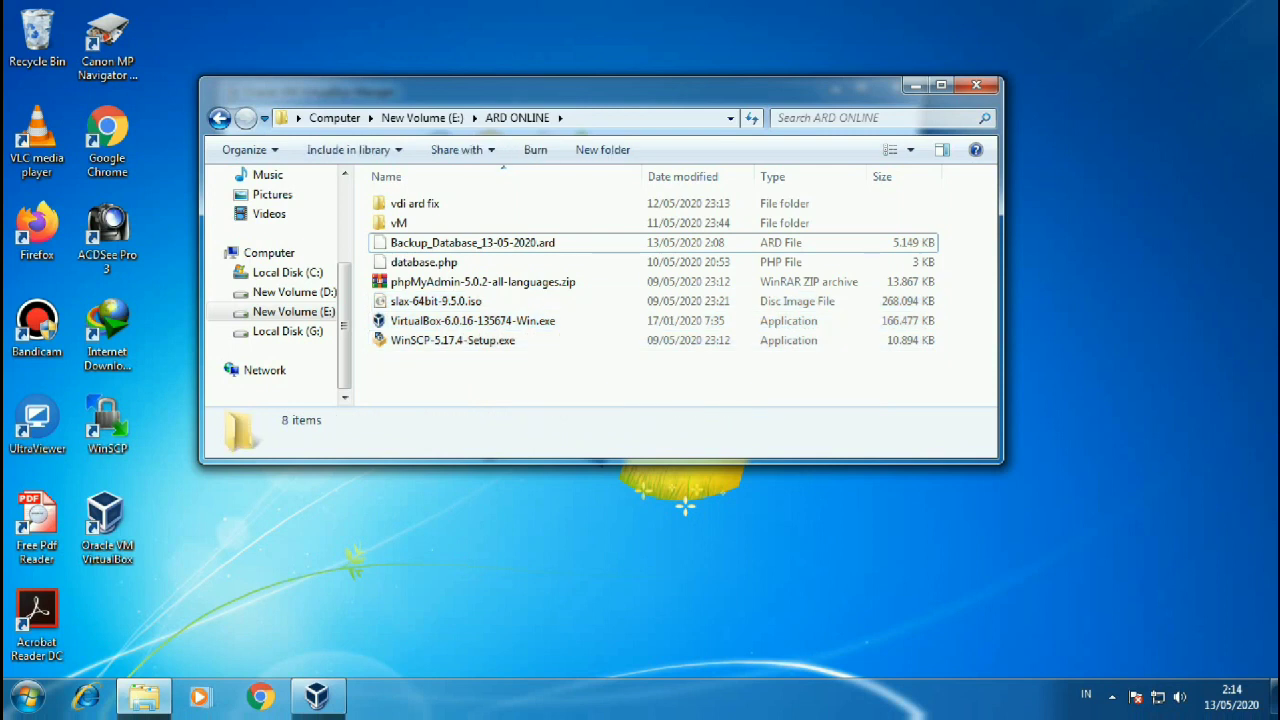
left_click_drag(571, 381, 382, 304)
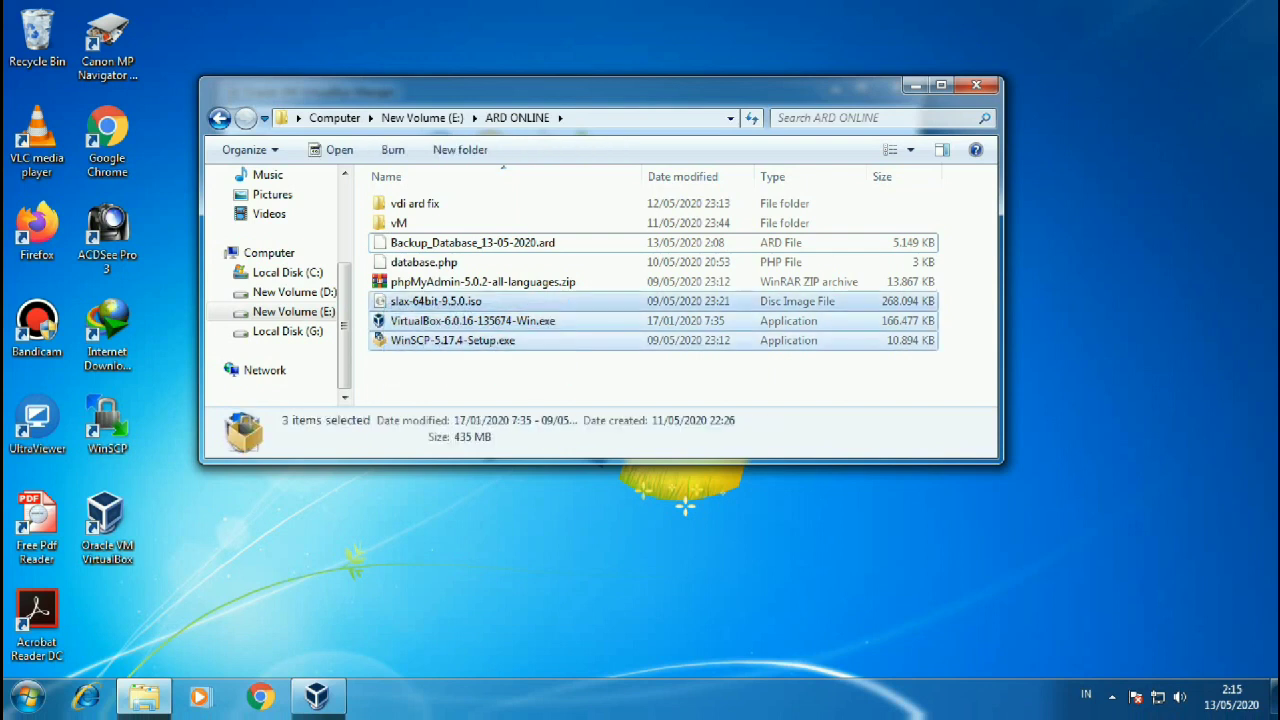
left_click(560, 376)
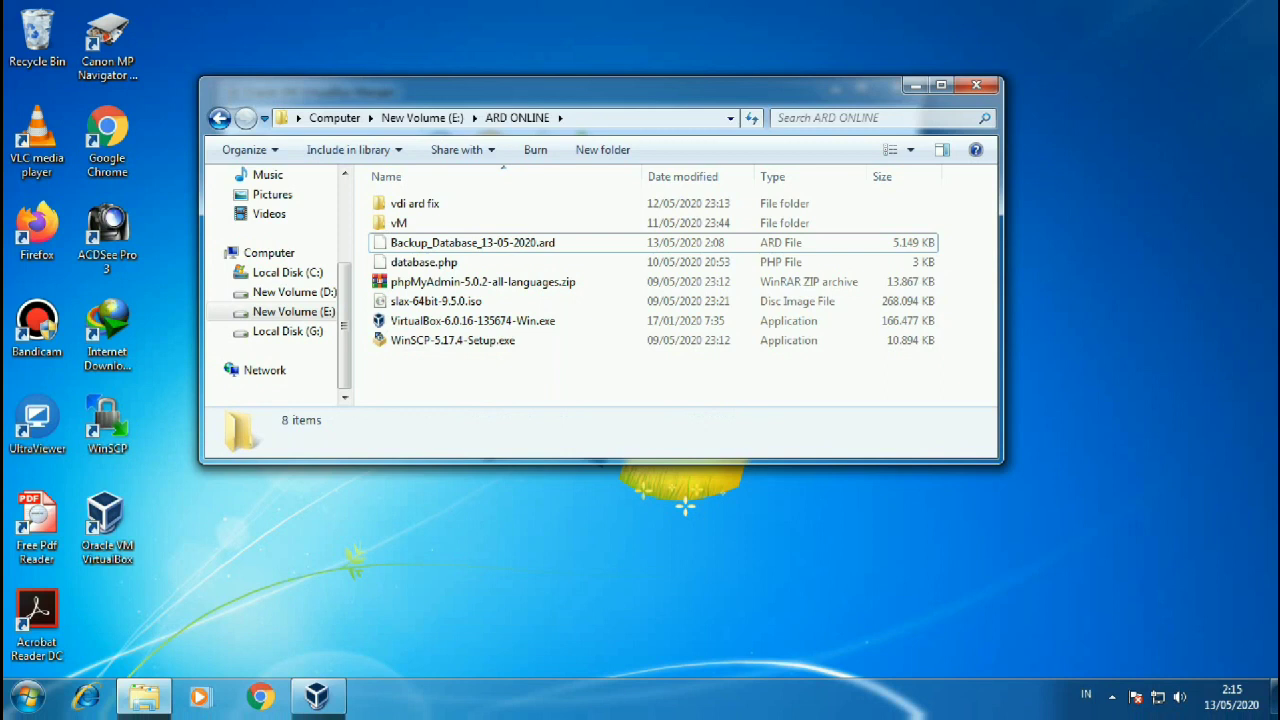
left_click_drag(576, 377, 430, 277)
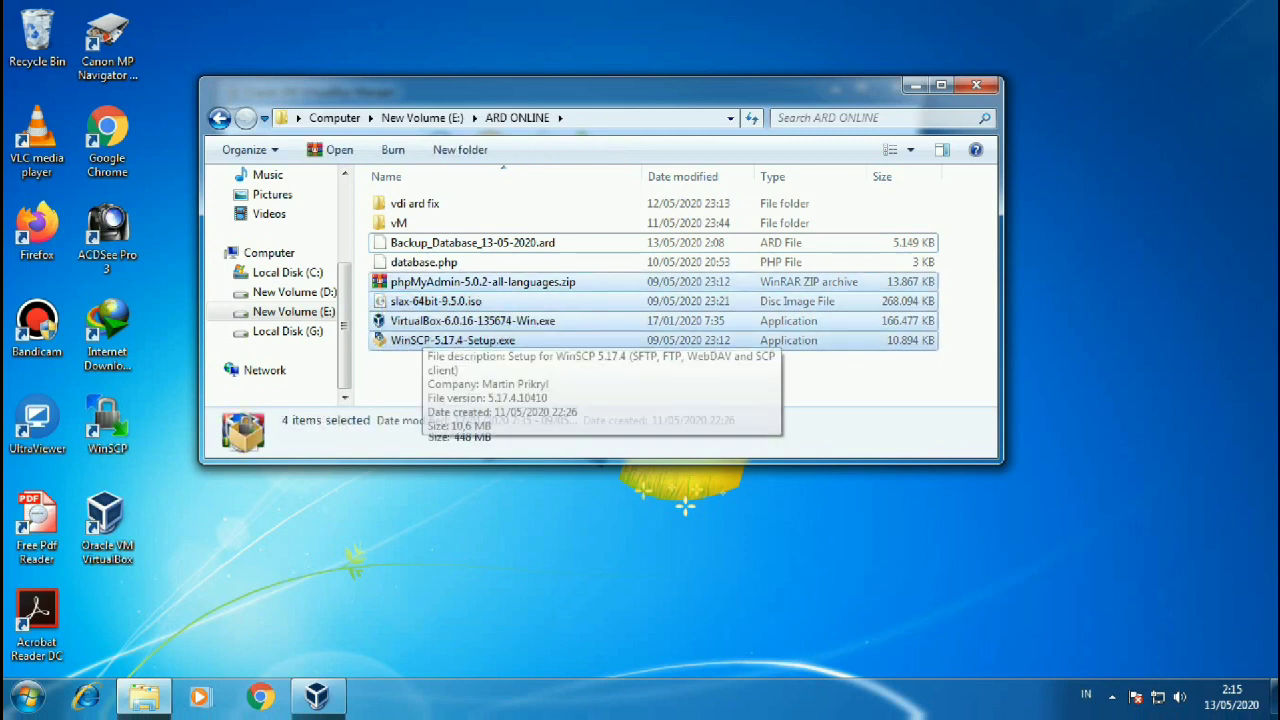
left_click(559, 375)
left_click_drag(559, 375, 430, 337)
left_click(556, 378)
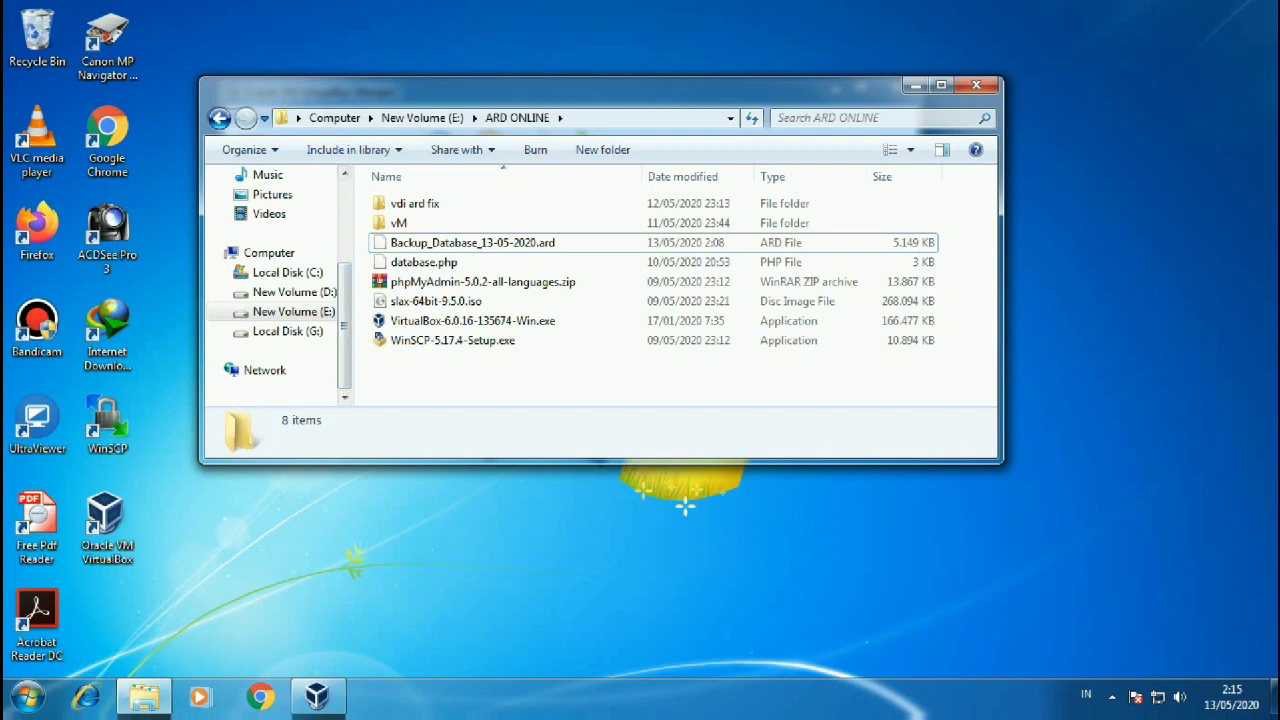
Select the WinSCP and slax ISO rows, ending with phpMyAdmin-5.0.2-all-languages.zip selected
scroll(278, 300, "up", 1)
scroll(278, 300, "down", 1)
left_click_drag(550, 366, 477, 342)
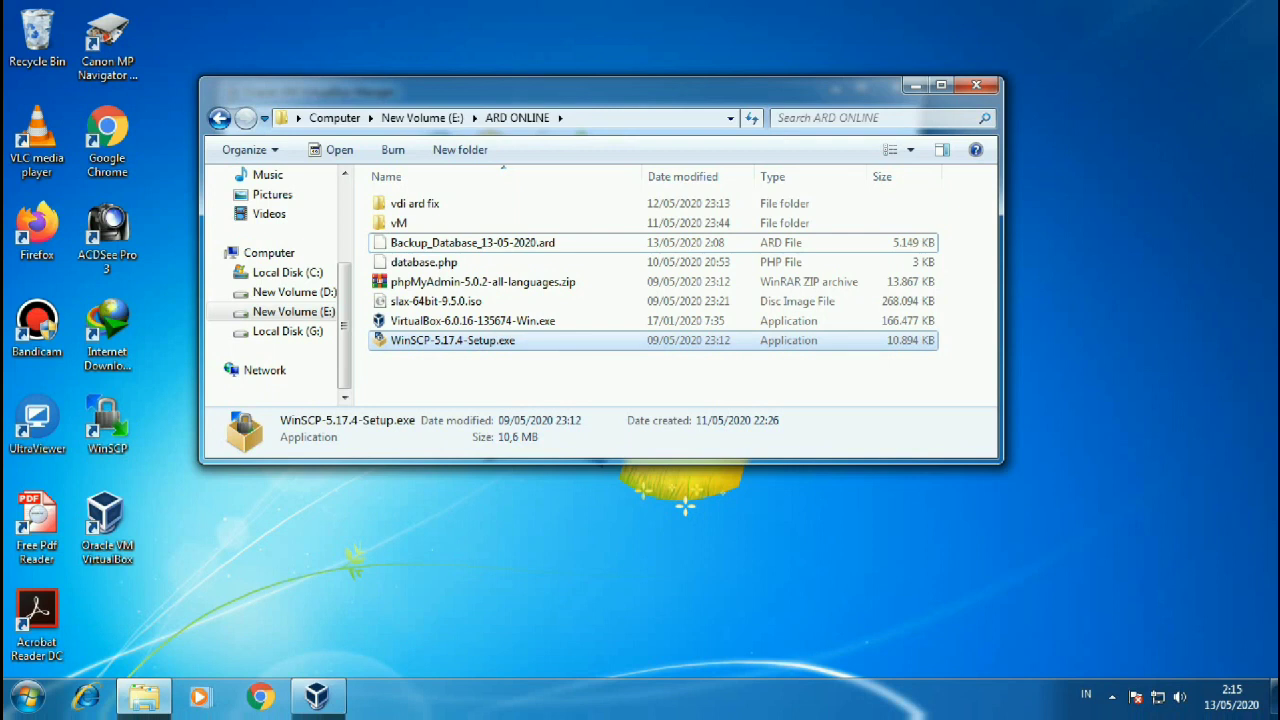
left_click(552, 372)
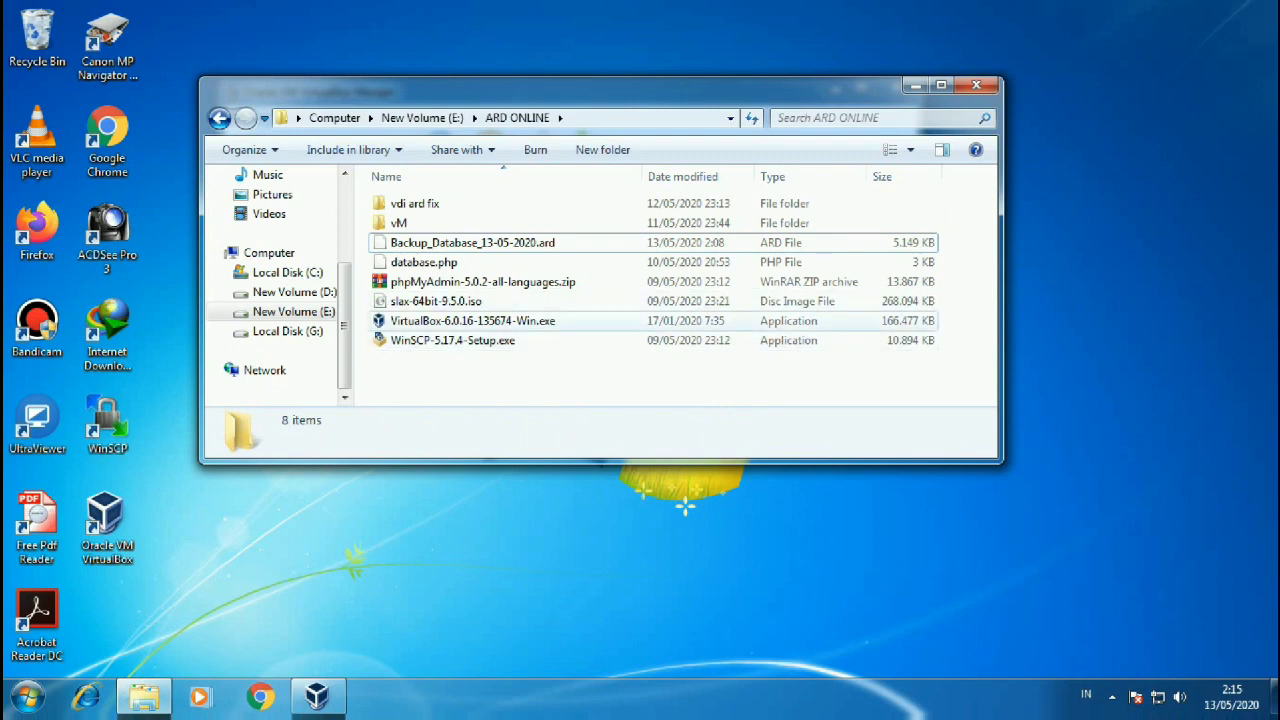
left_click(483, 282)
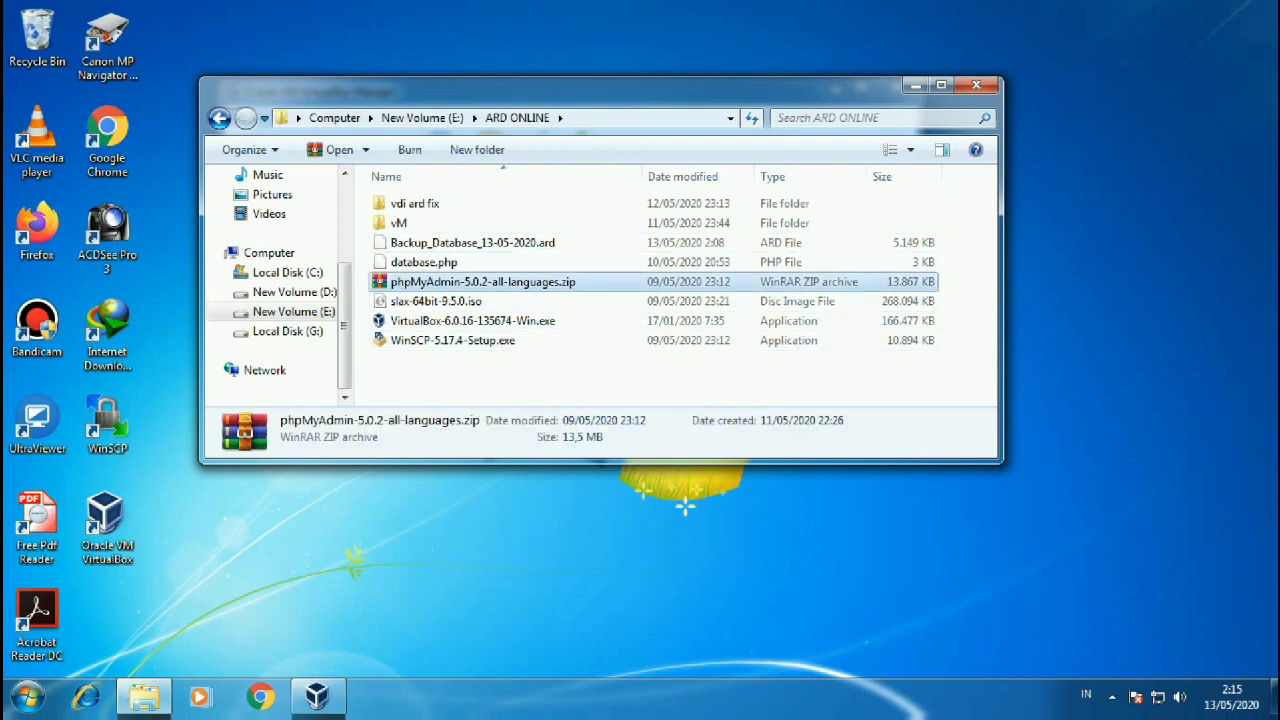
left_click(485, 302)
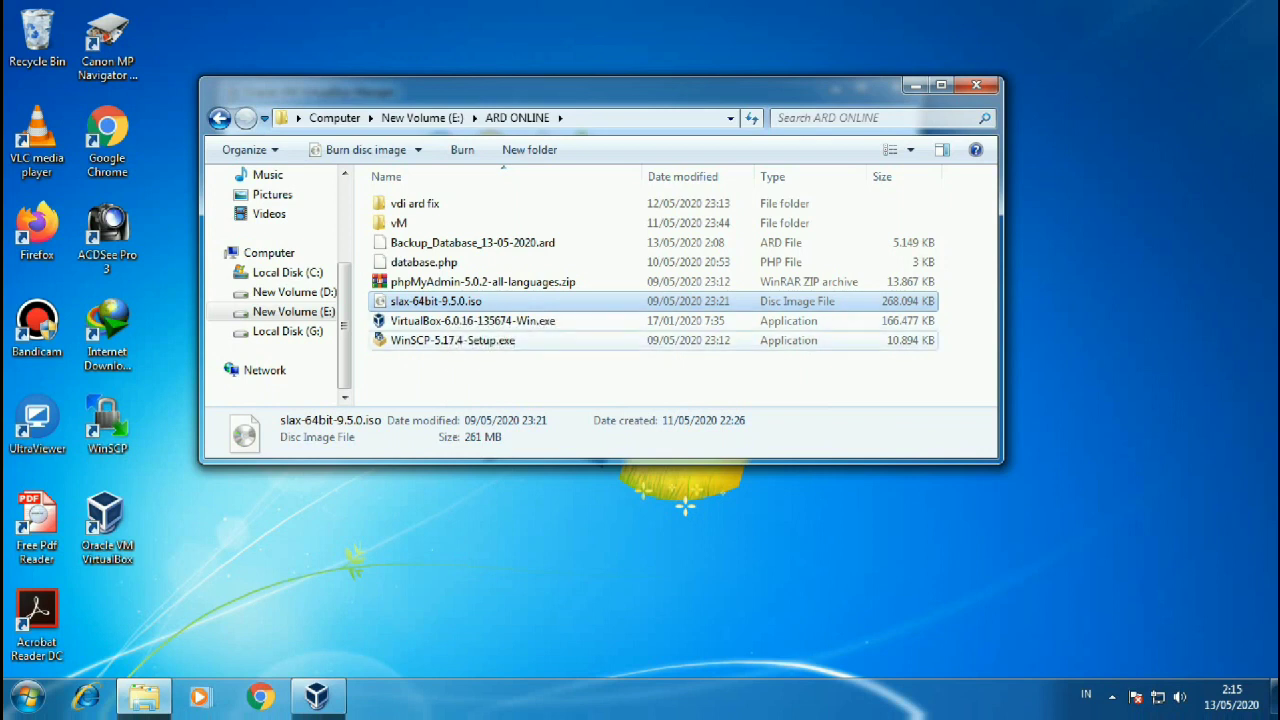
left_click(450, 340)
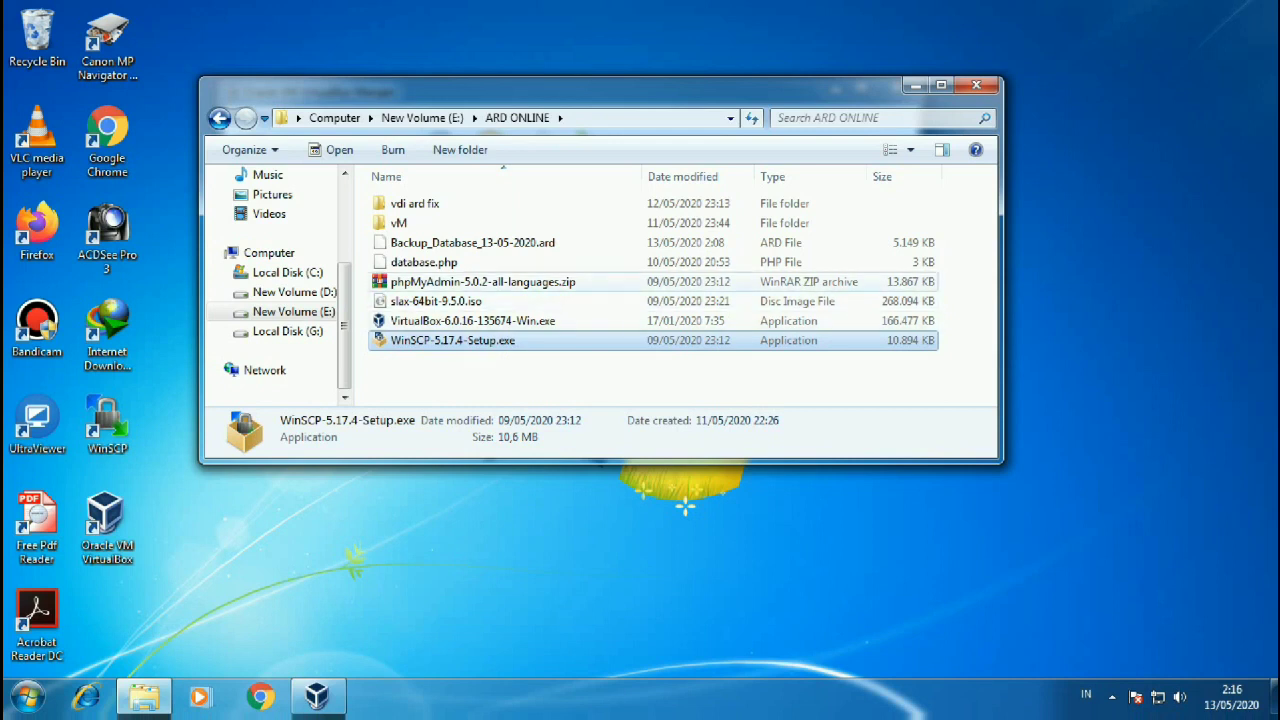
left_click(483, 282)
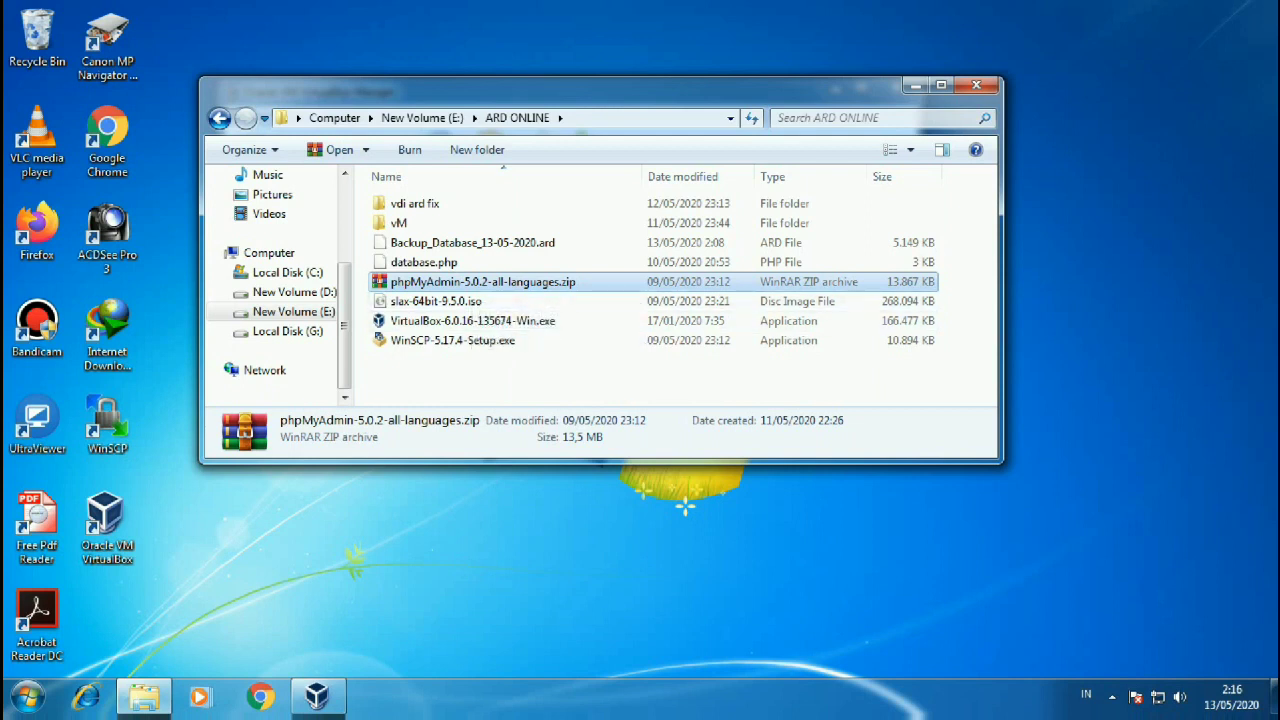
Extract phpMyAdmin-5.0.2-all-languages.zip into the ARD ONLINE folder and select the new folder
right_click(517, 283)
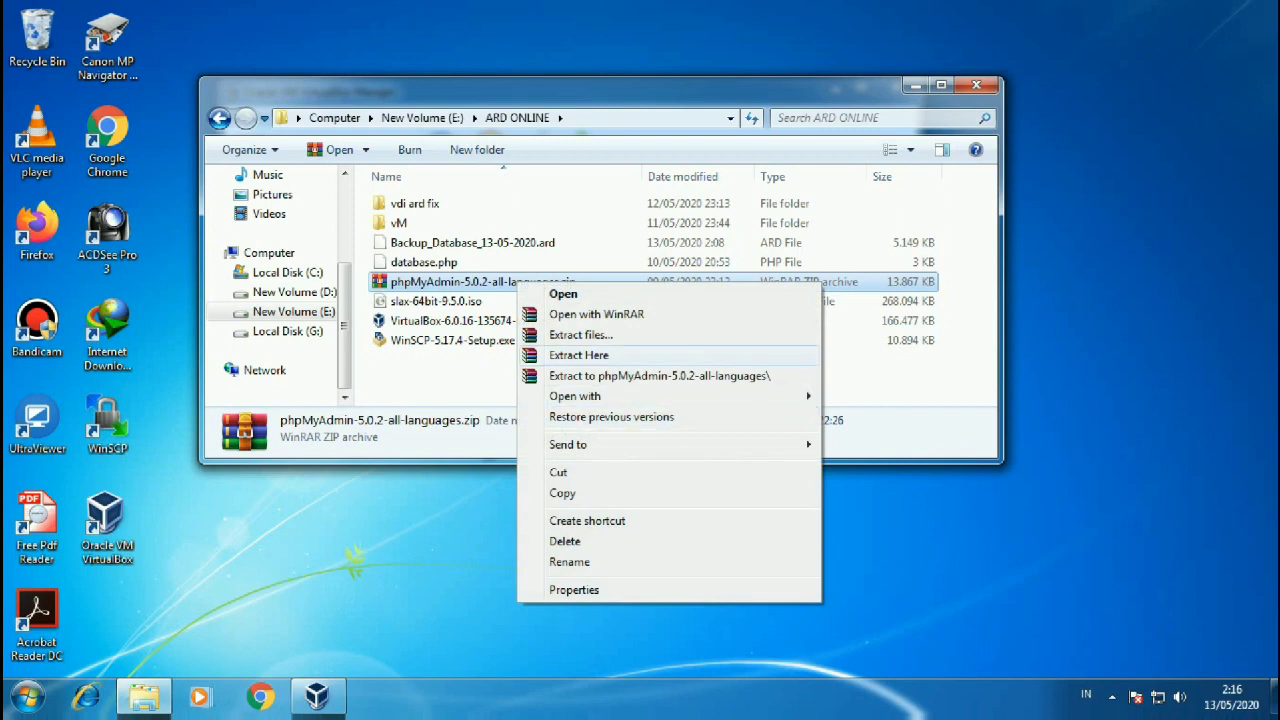
left_click(590, 355)
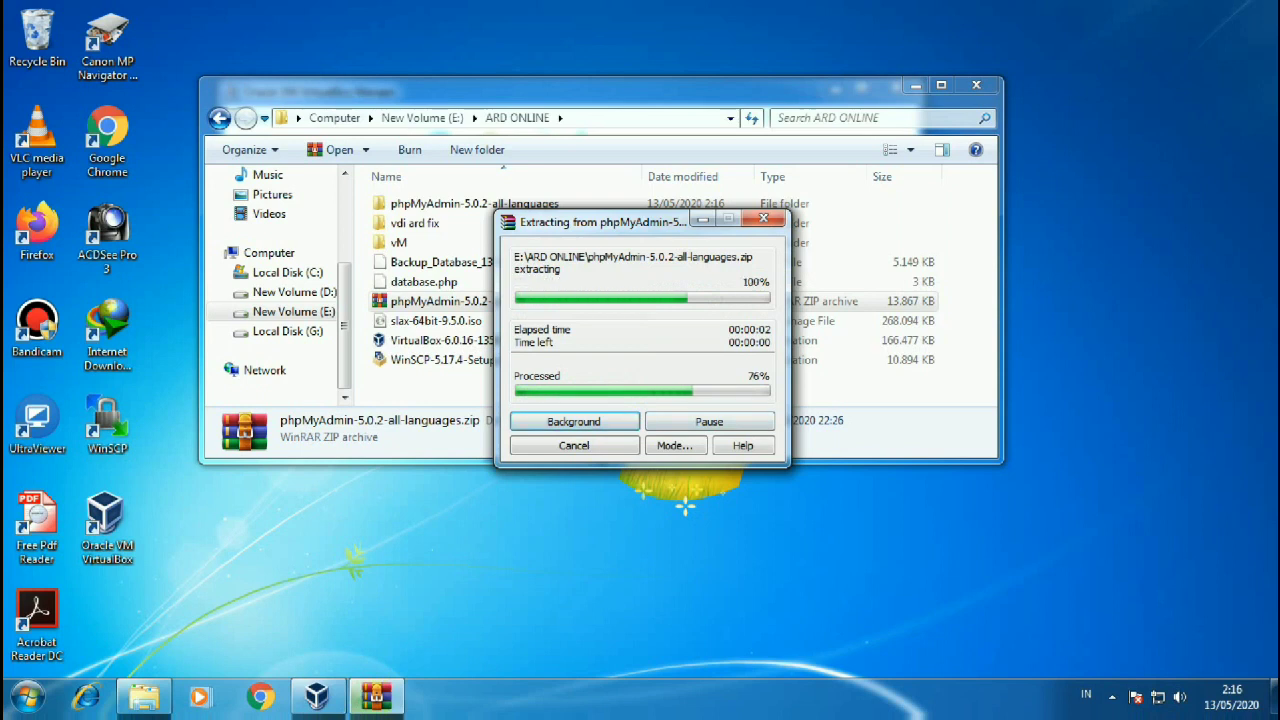
left_click(492, 203)
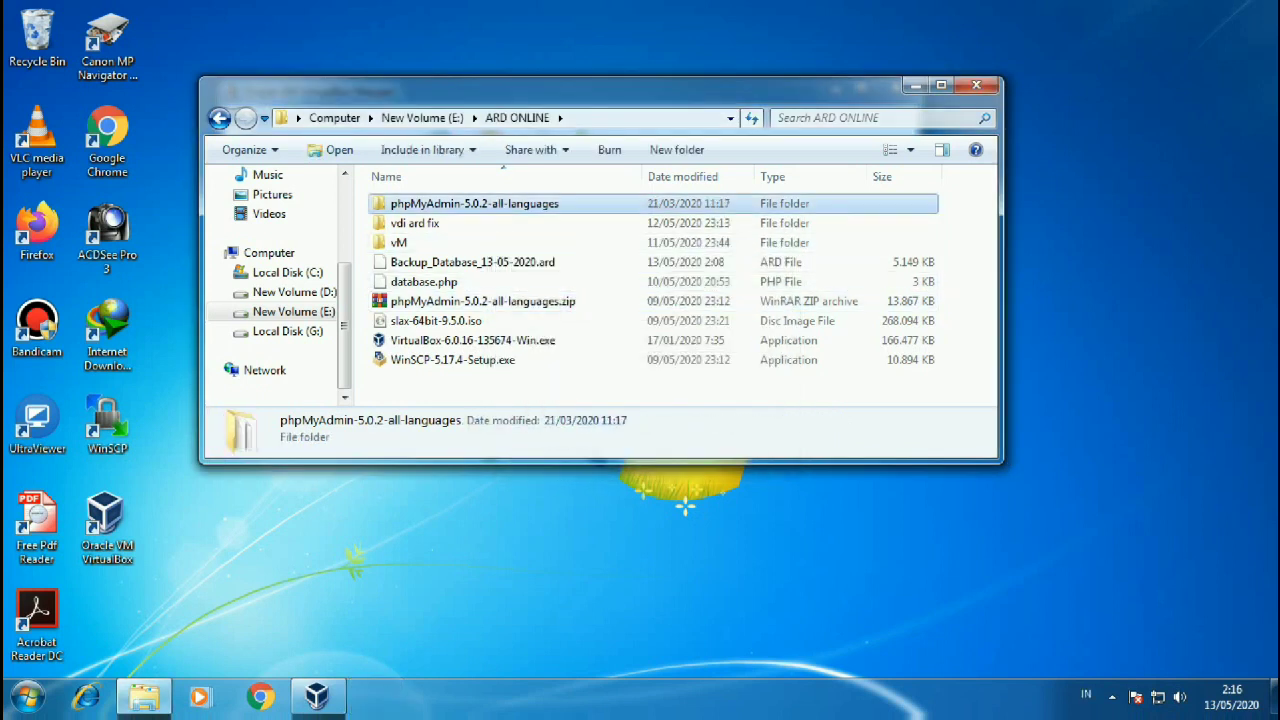
Rename the extracted phpMyAdmin folder to chudel
right_click(492, 203)
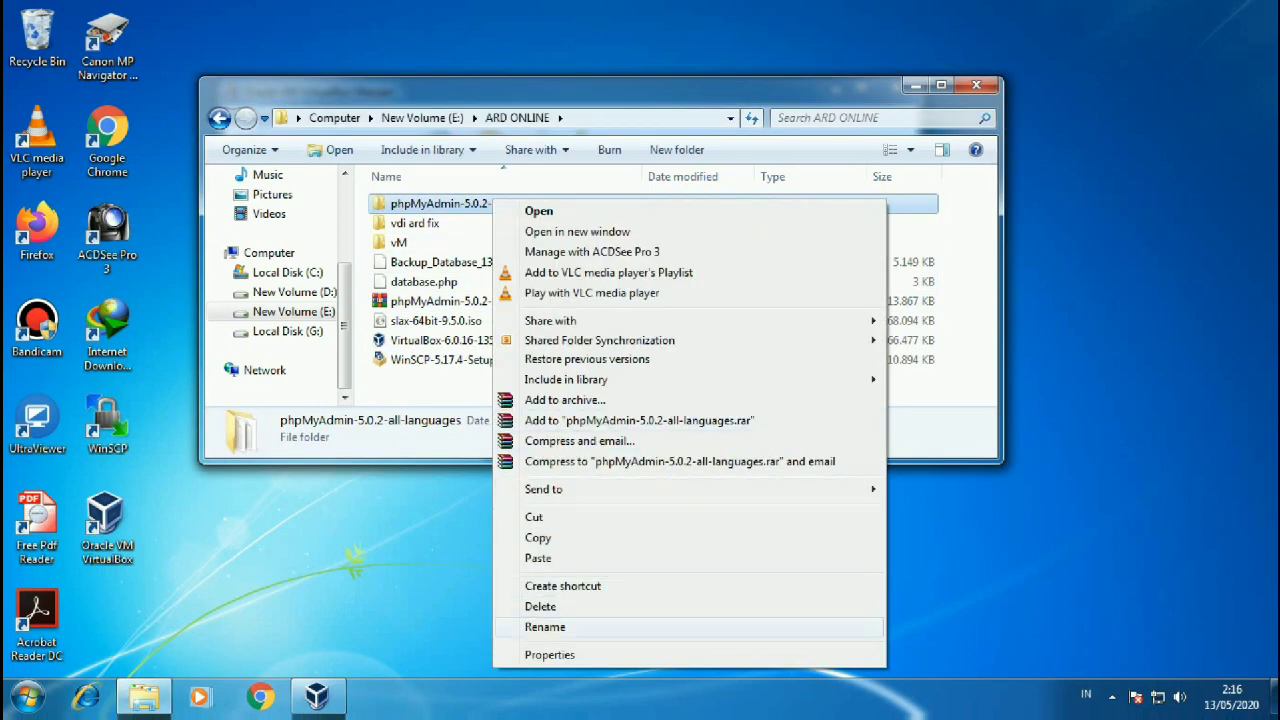
left_click(545, 627)
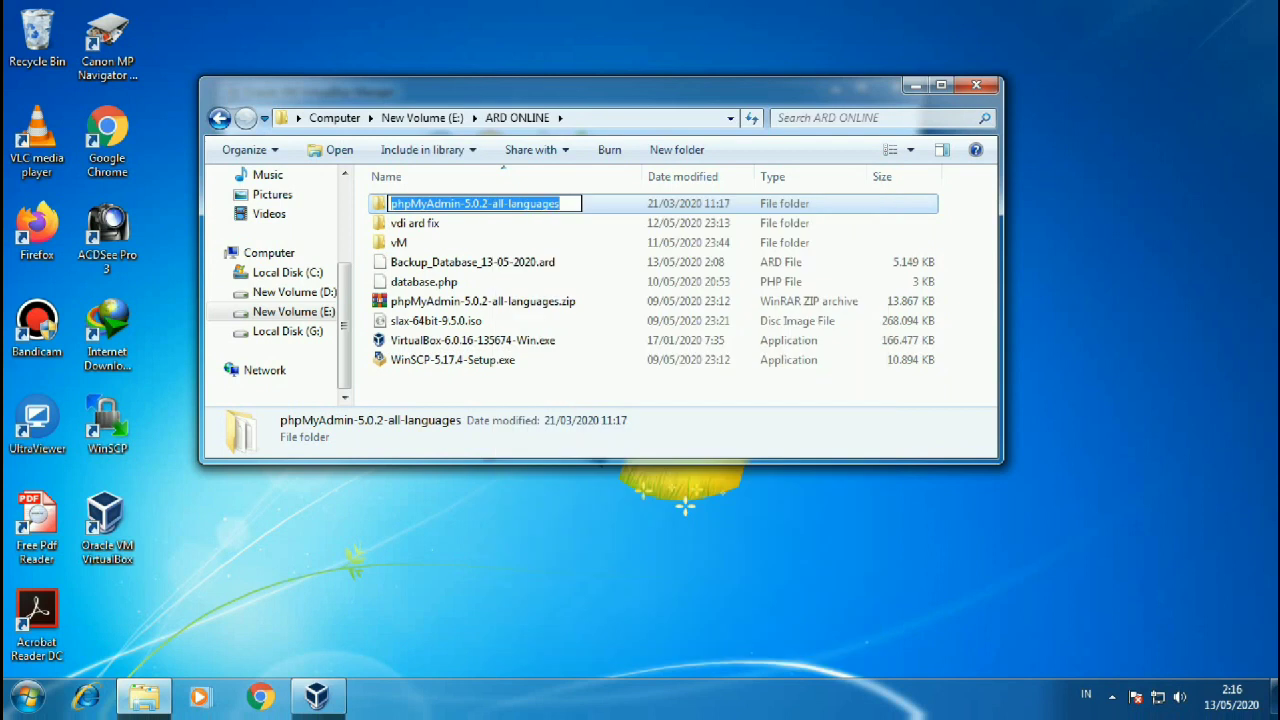
type("chud")
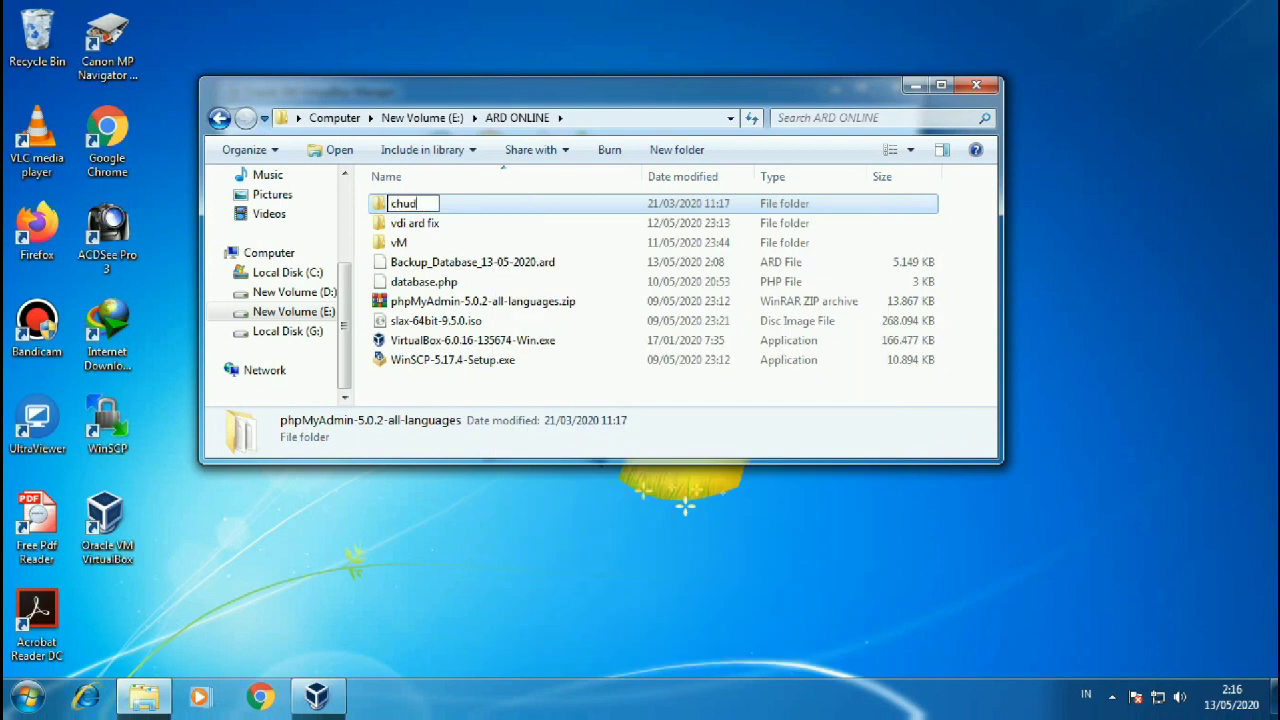
type("el")
key("Return")
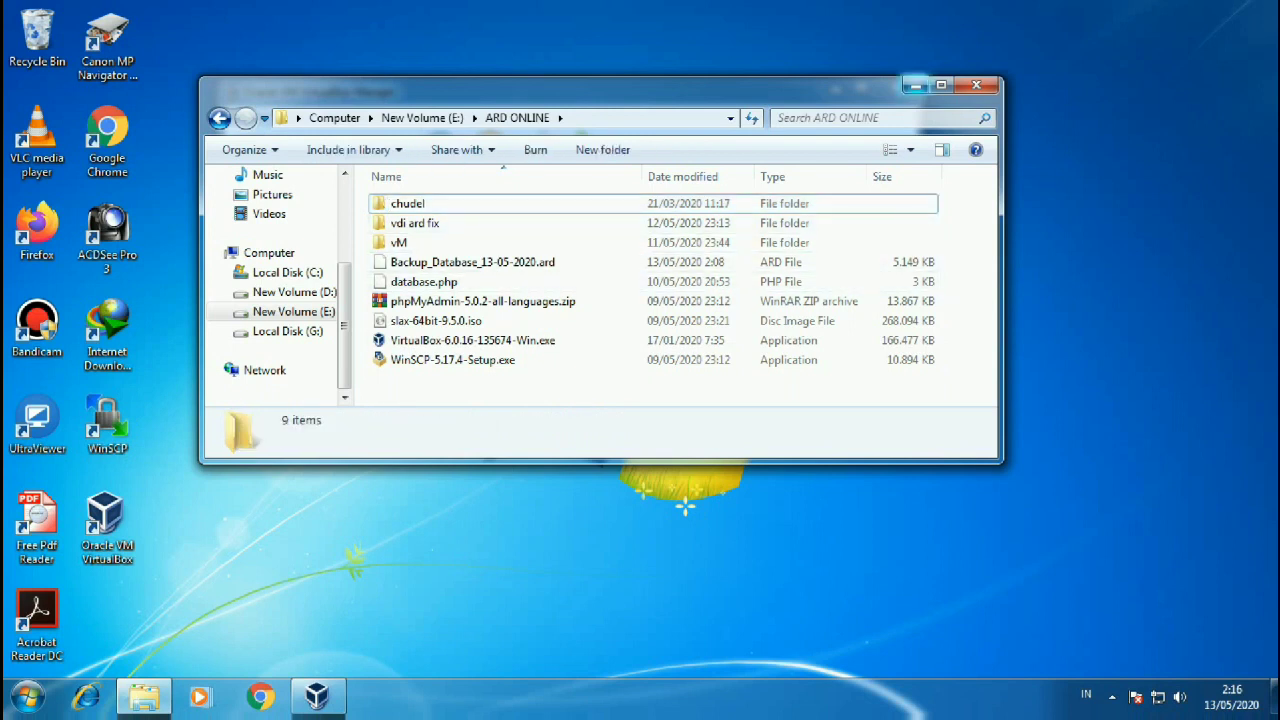
left_click(317, 697)
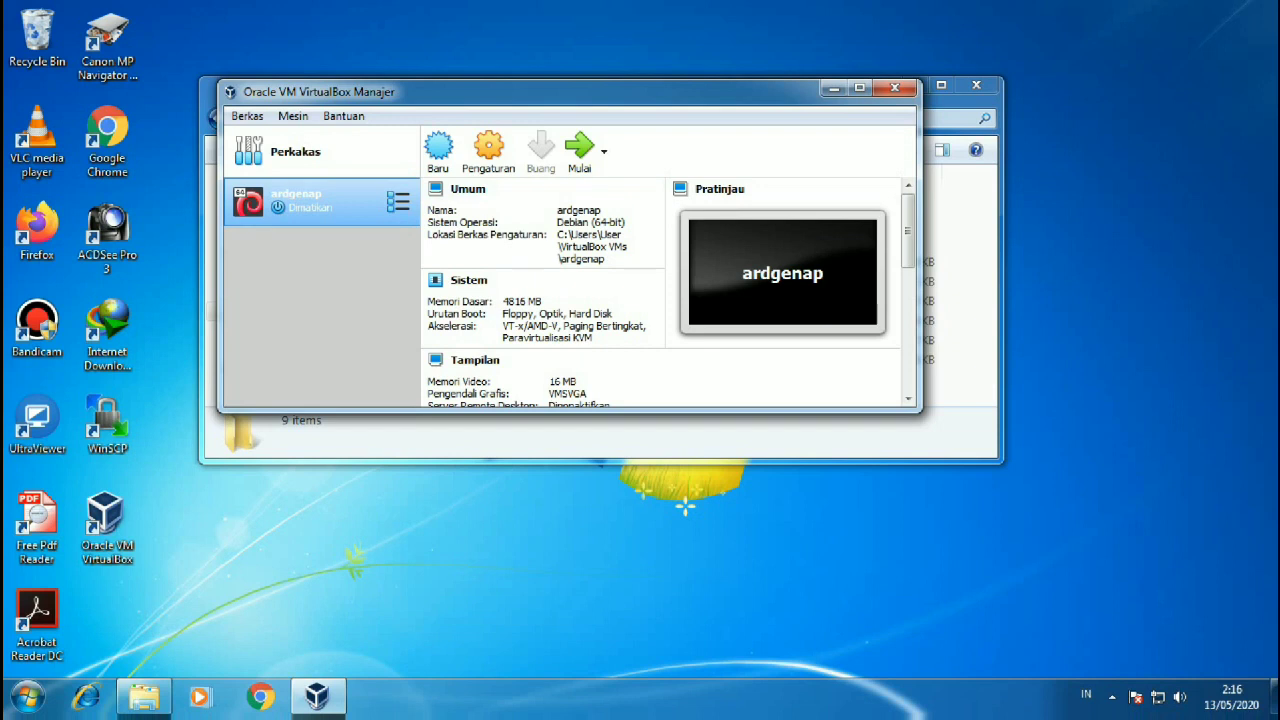
Maximize VirtualBox Manager and open the ardgenap machine's settings (Pengaturan)
left_click(859, 88)
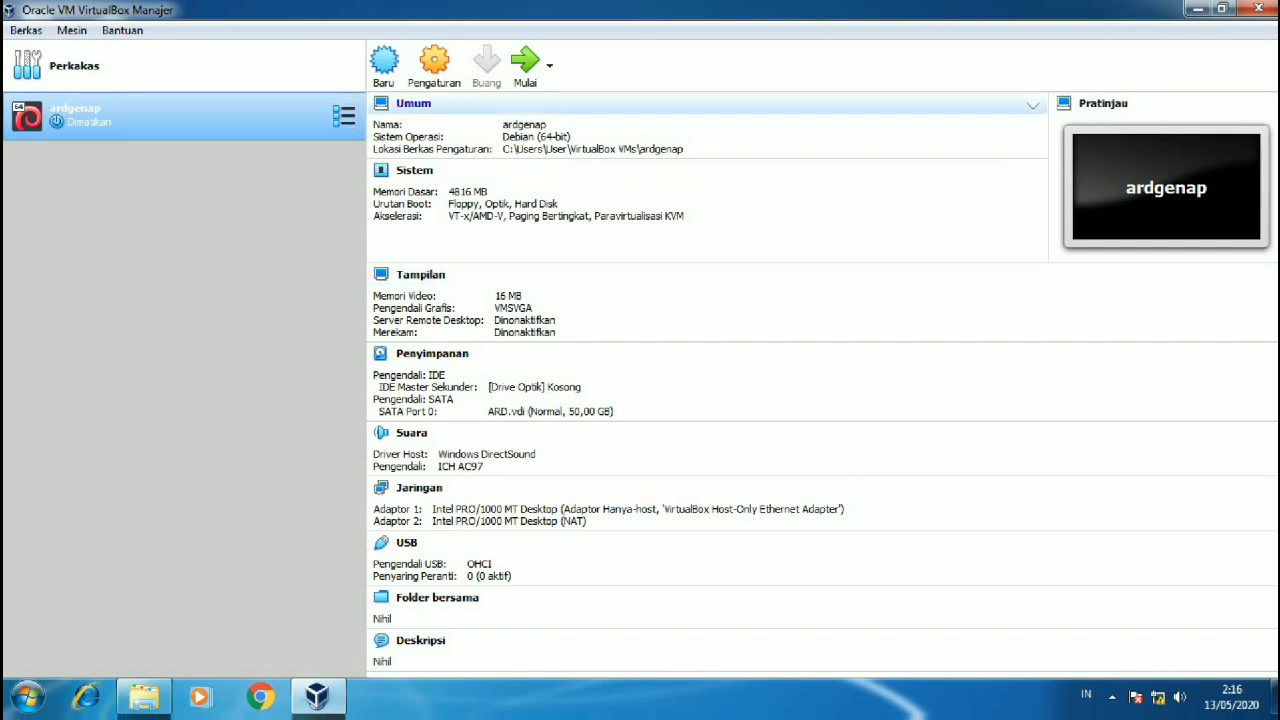
left_click(434, 66)
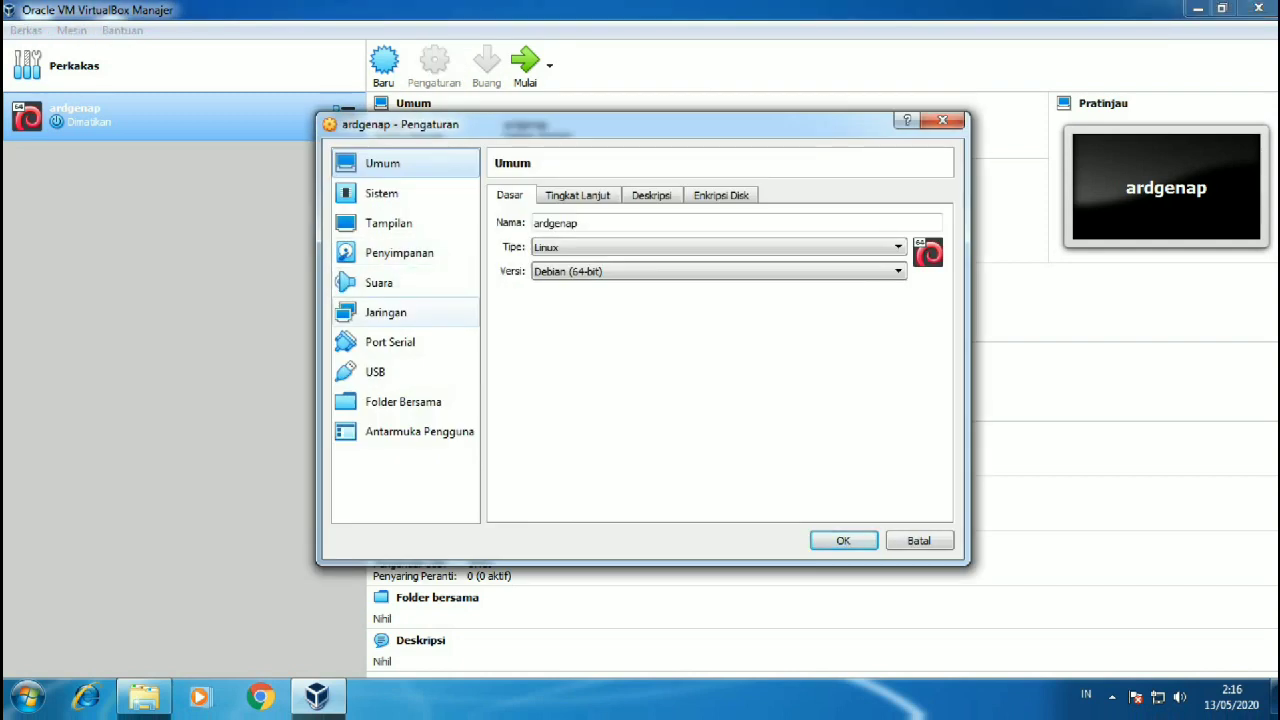
In Storage settings, select the empty IDE optical drive, leaving its slot unchanged
left_click(399, 253)
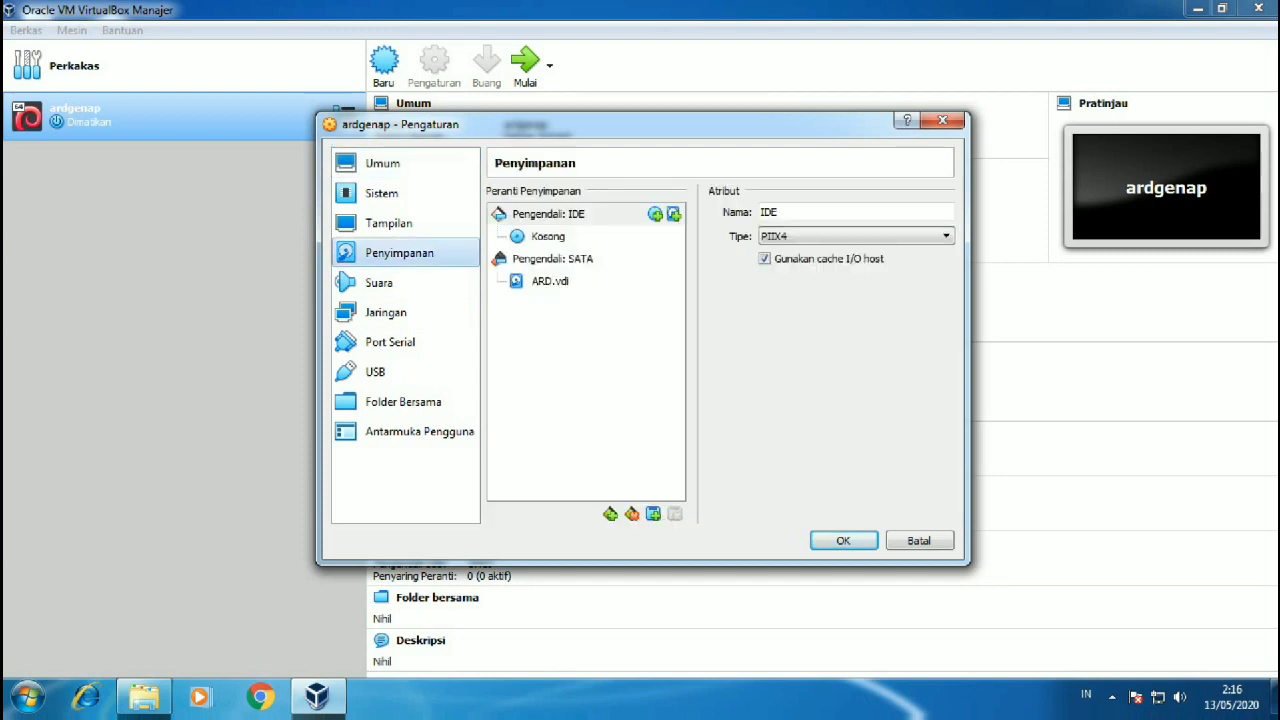
left_click(548, 236)
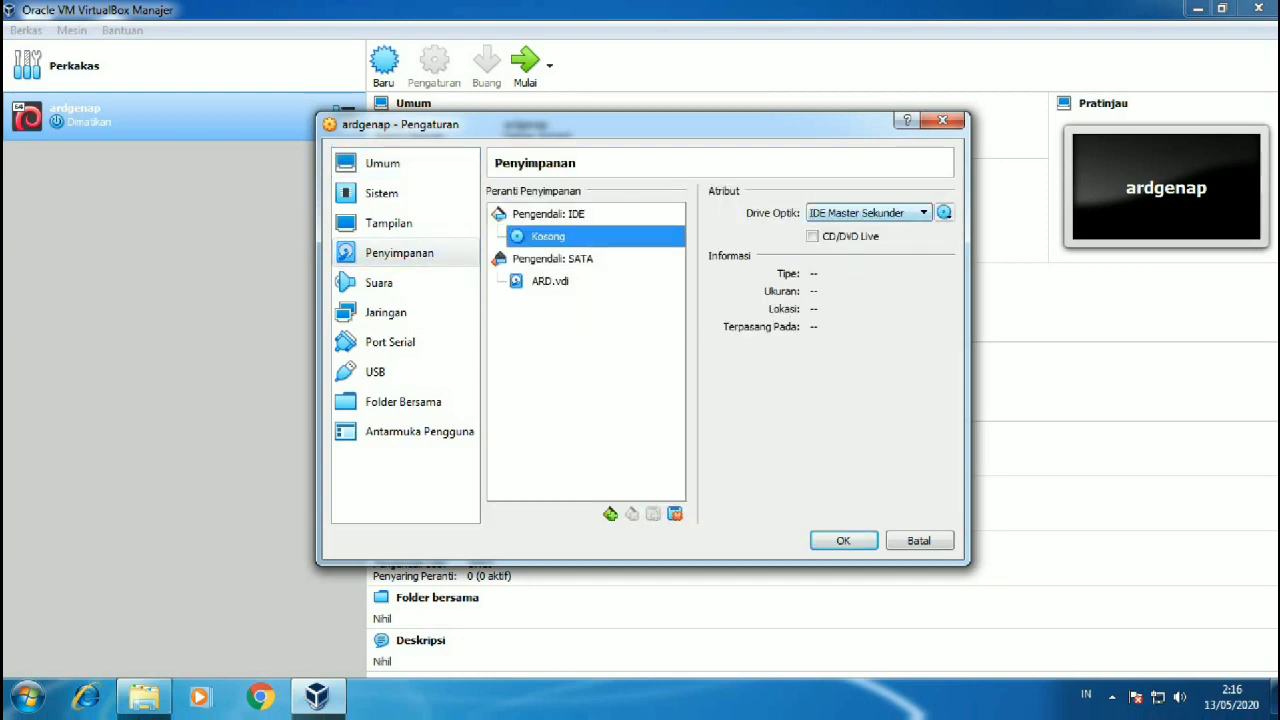
left_click(870, 213)
left_click(868, 252)
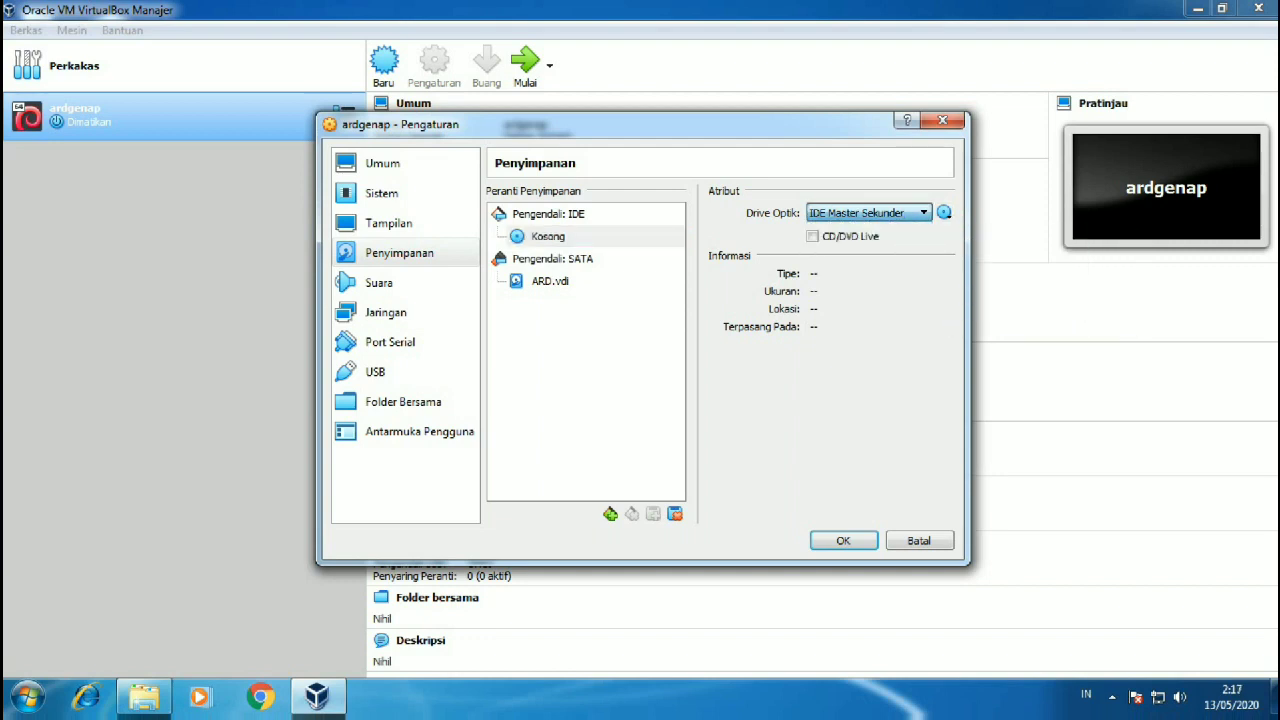
left_click(944, 213)
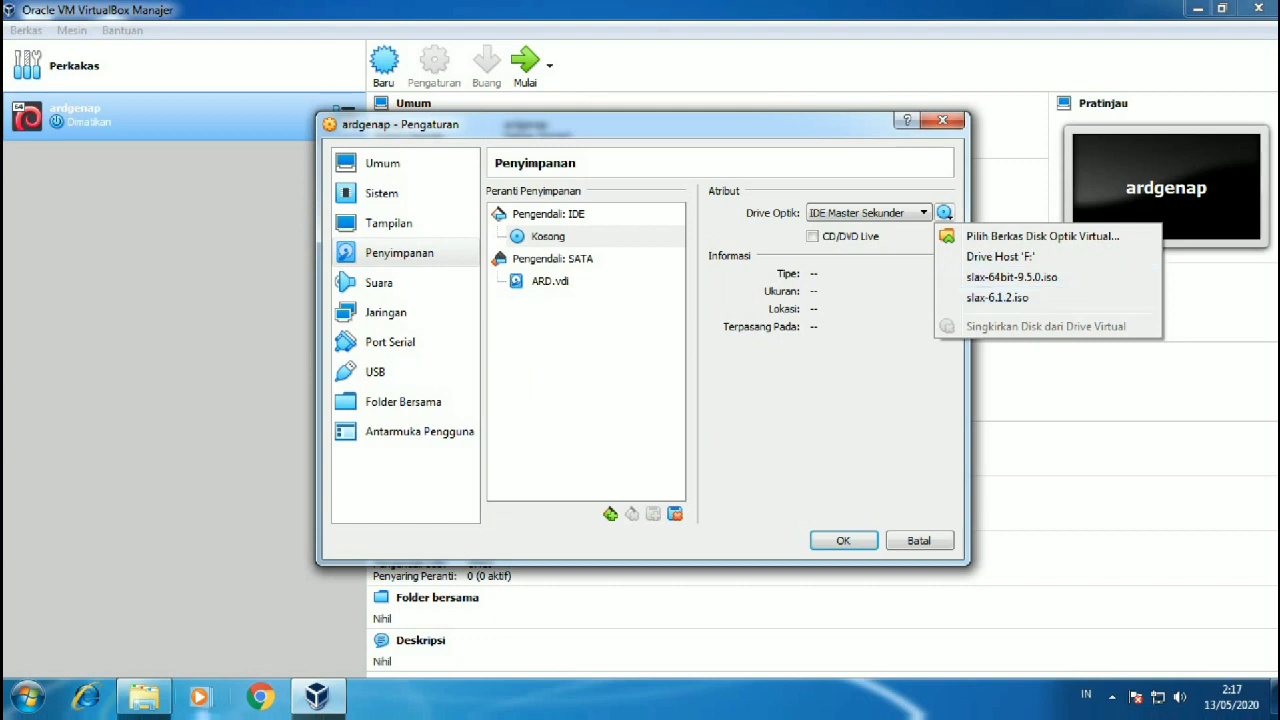
Insert slax-64bit-9.5.0.iso into the optical drive and save the settings with OK
mouse_move(144, 697)
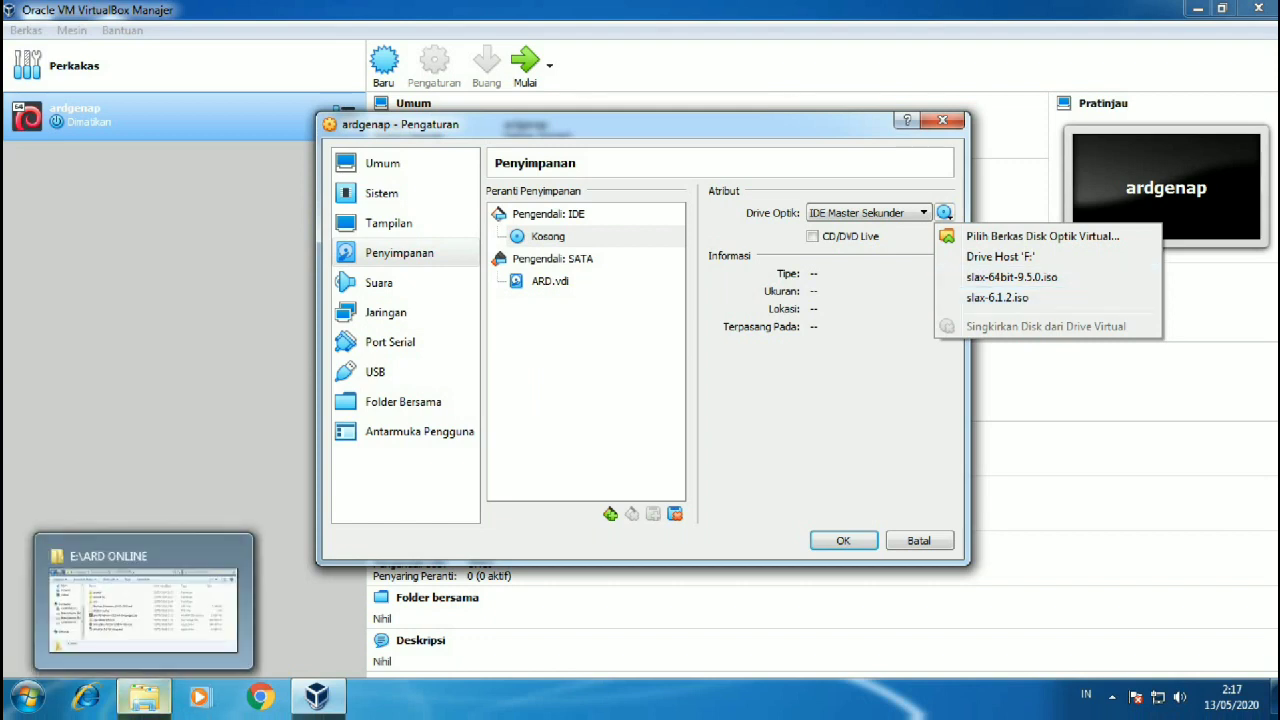
left_click(144, 697)
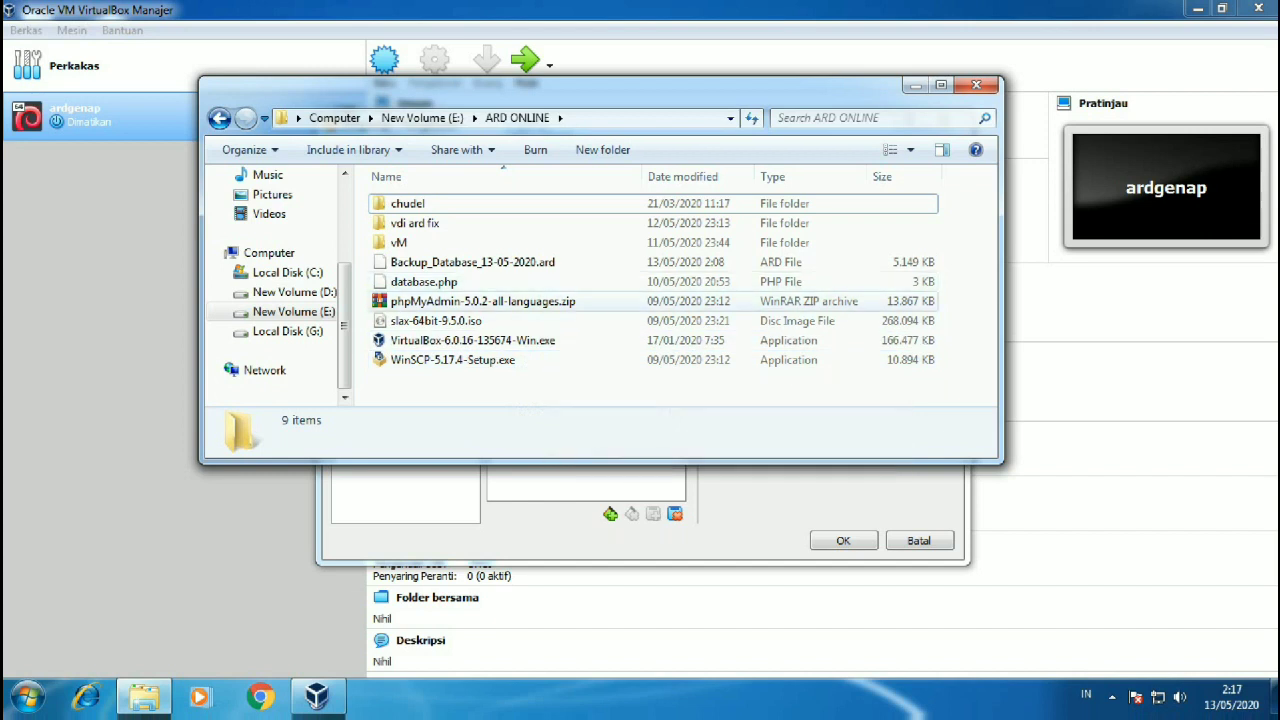
left_click(325, 697)
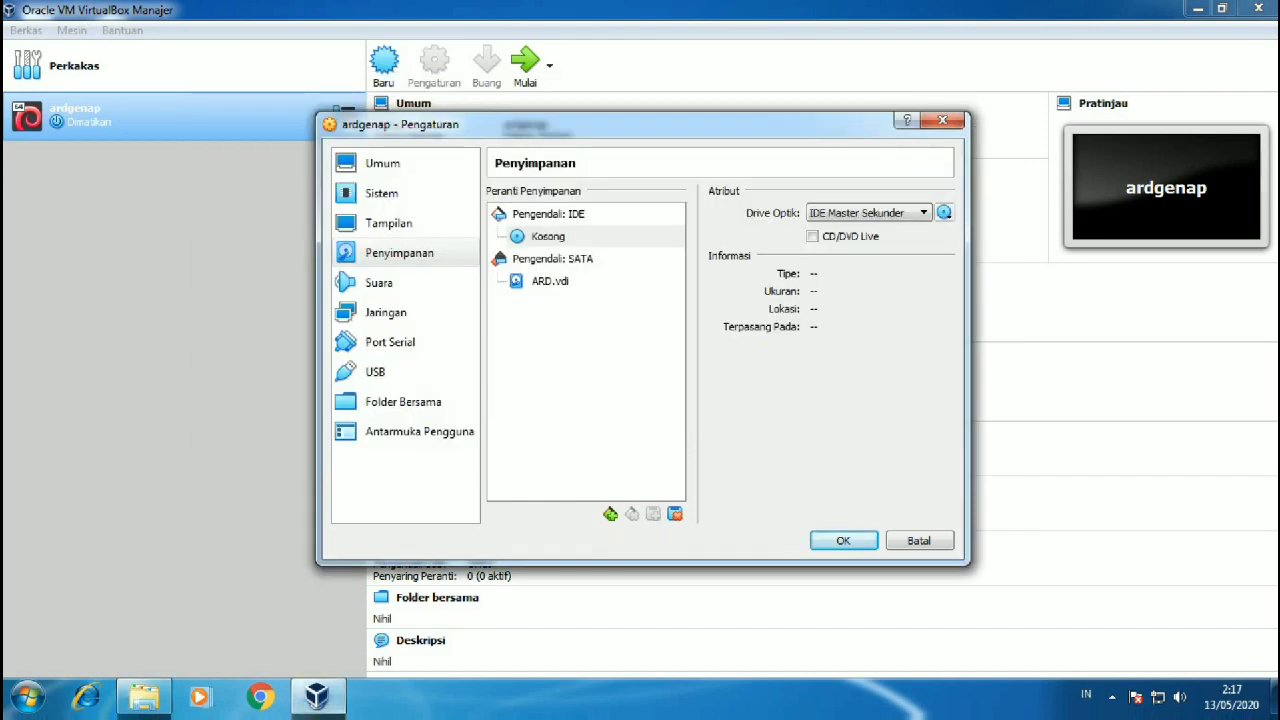
left_click(944, 213)
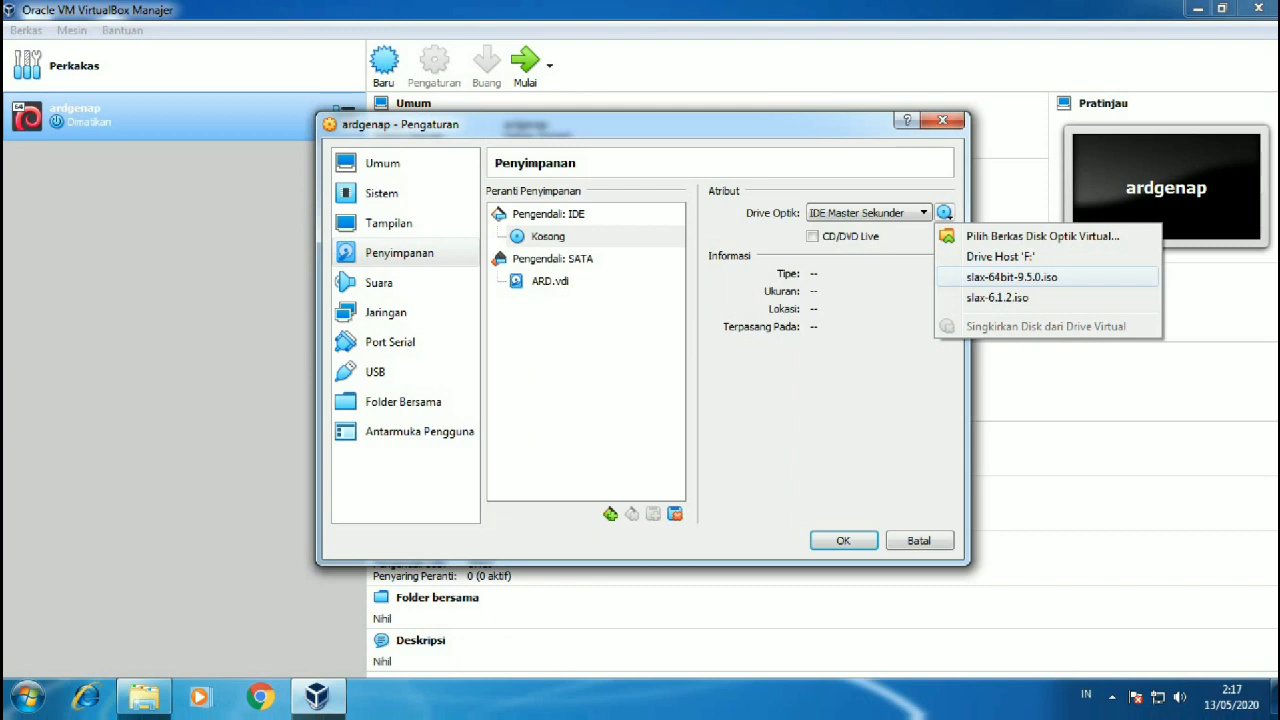
left_click(998, 298)
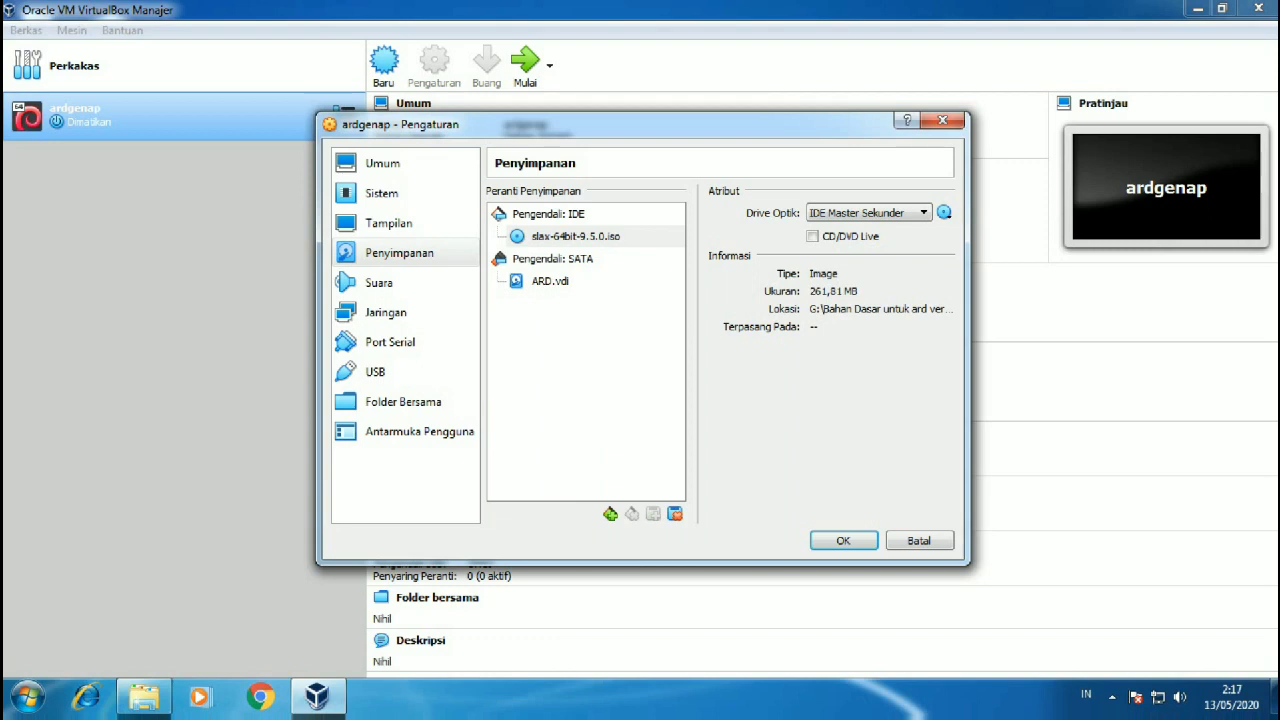
left_click(843, 540)
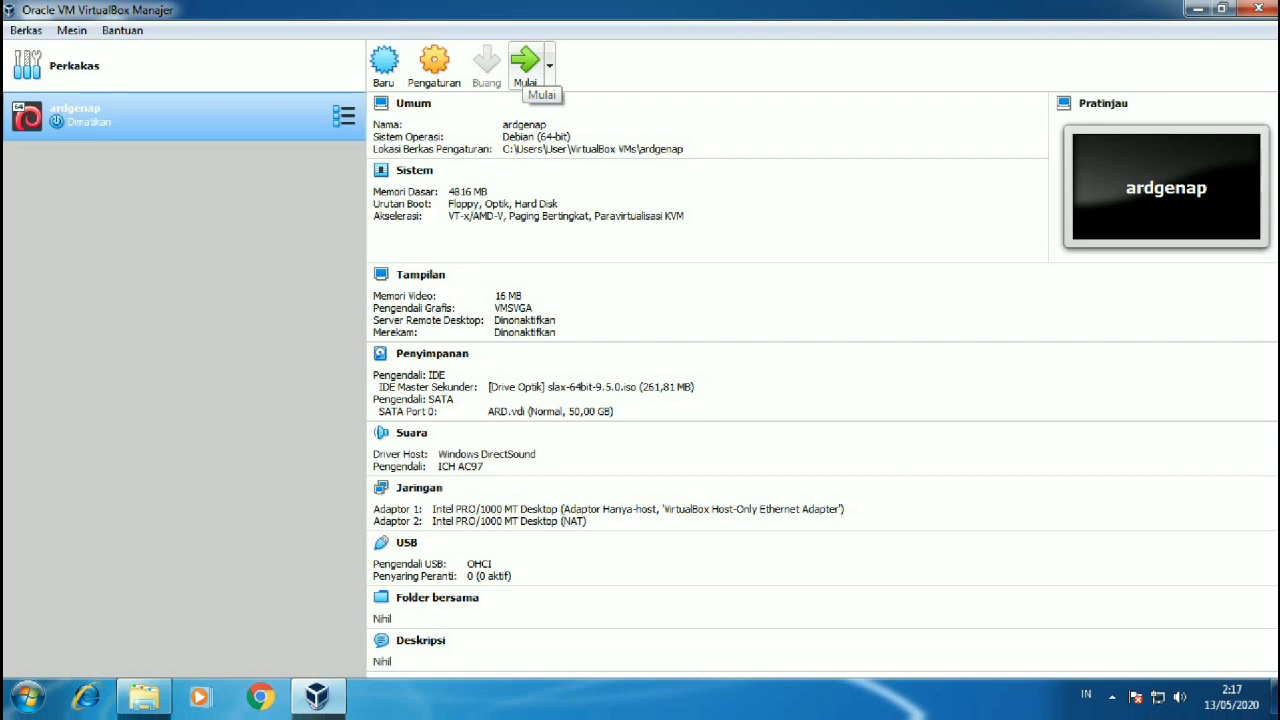
Start the ardgenap VM with Mulai so it boots Slax from the ISO
left_click(525, 62)
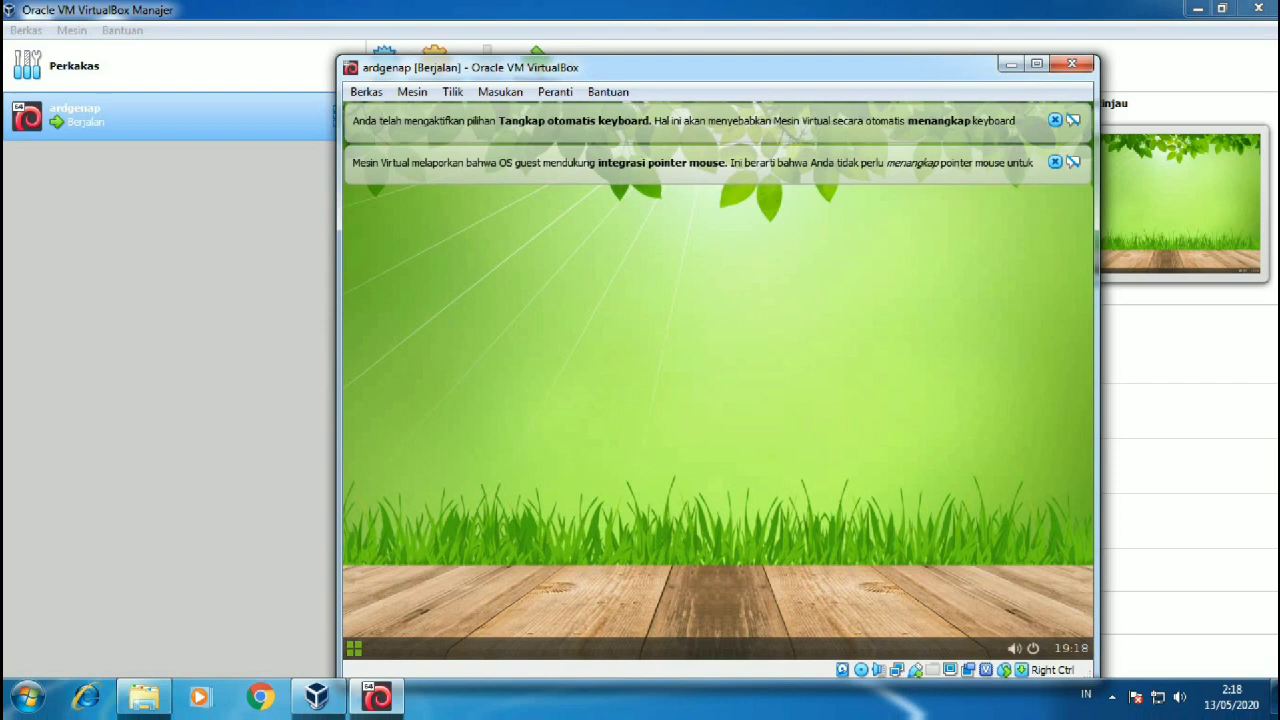
Open a terminal from the Slax launcher and run fdisk -l to list the disks
left_click(354, 649)
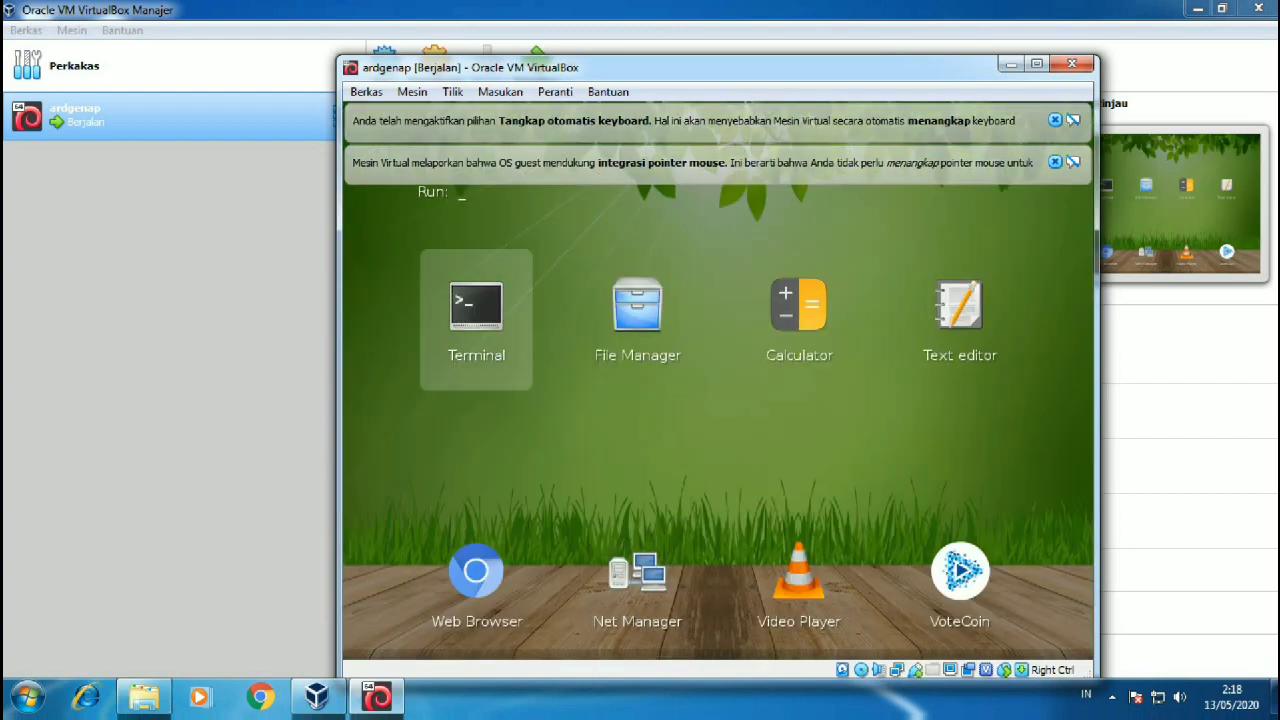
left_click(476, 318)
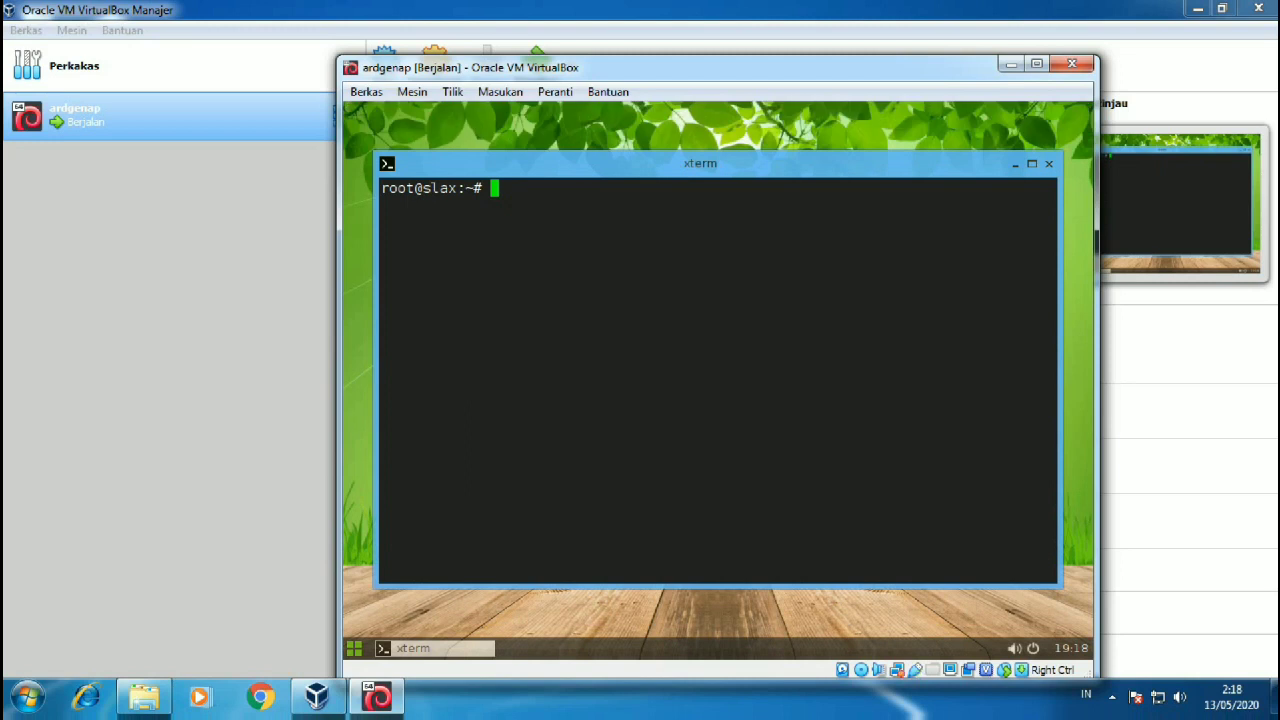
type("fdisk -l")
key("Return")
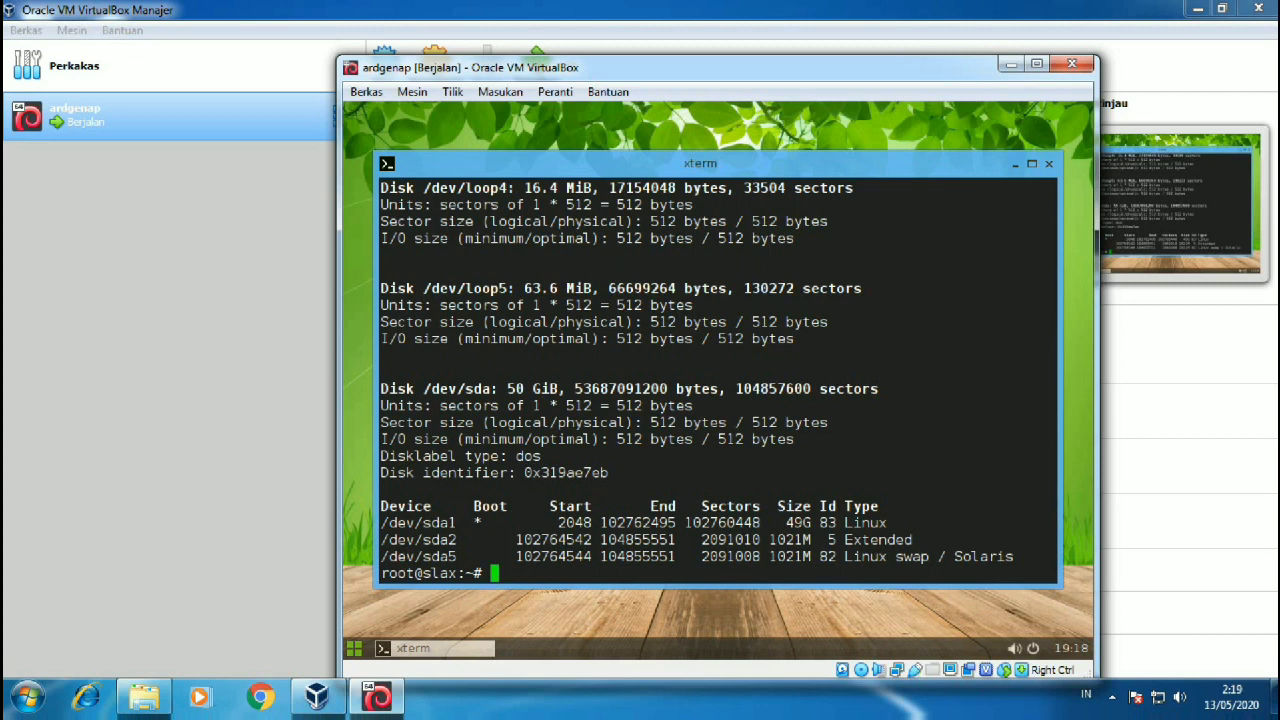
Mount /dev/sda1 on /mnt, chroot into /mnt, and type passwd
type("mount /dev/sda1 ")
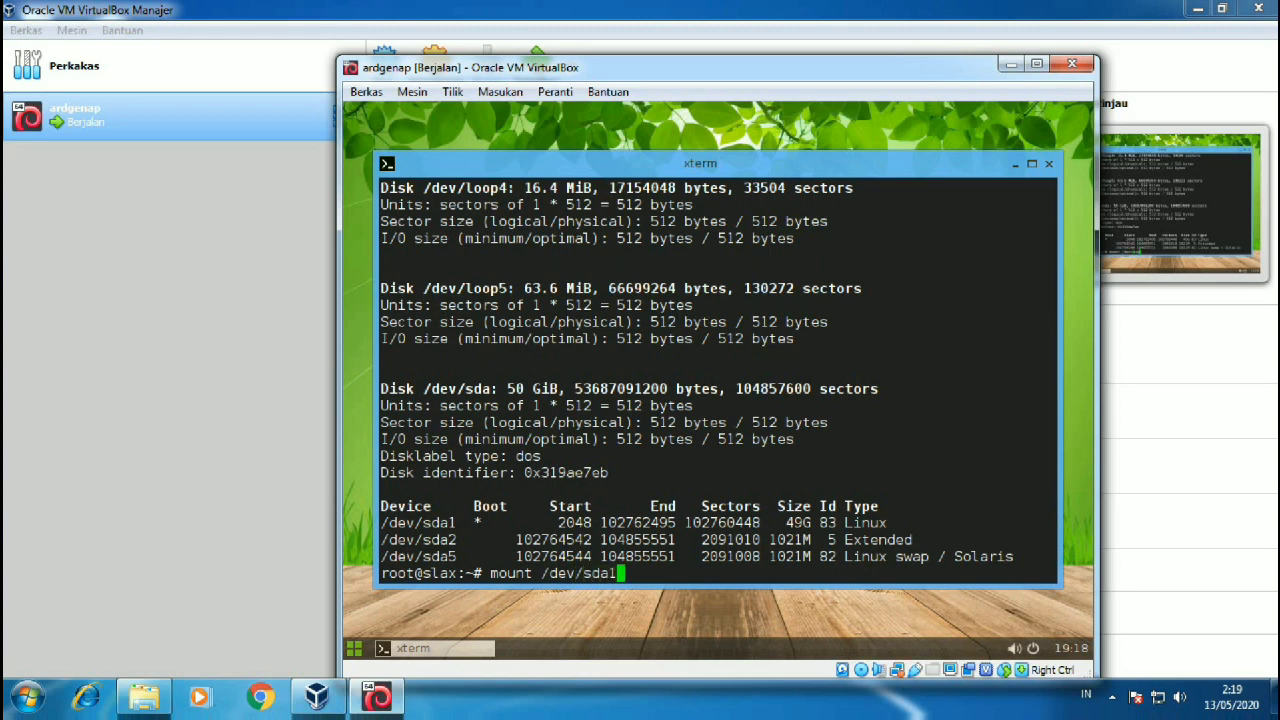
type("/mnt")
key("Return")
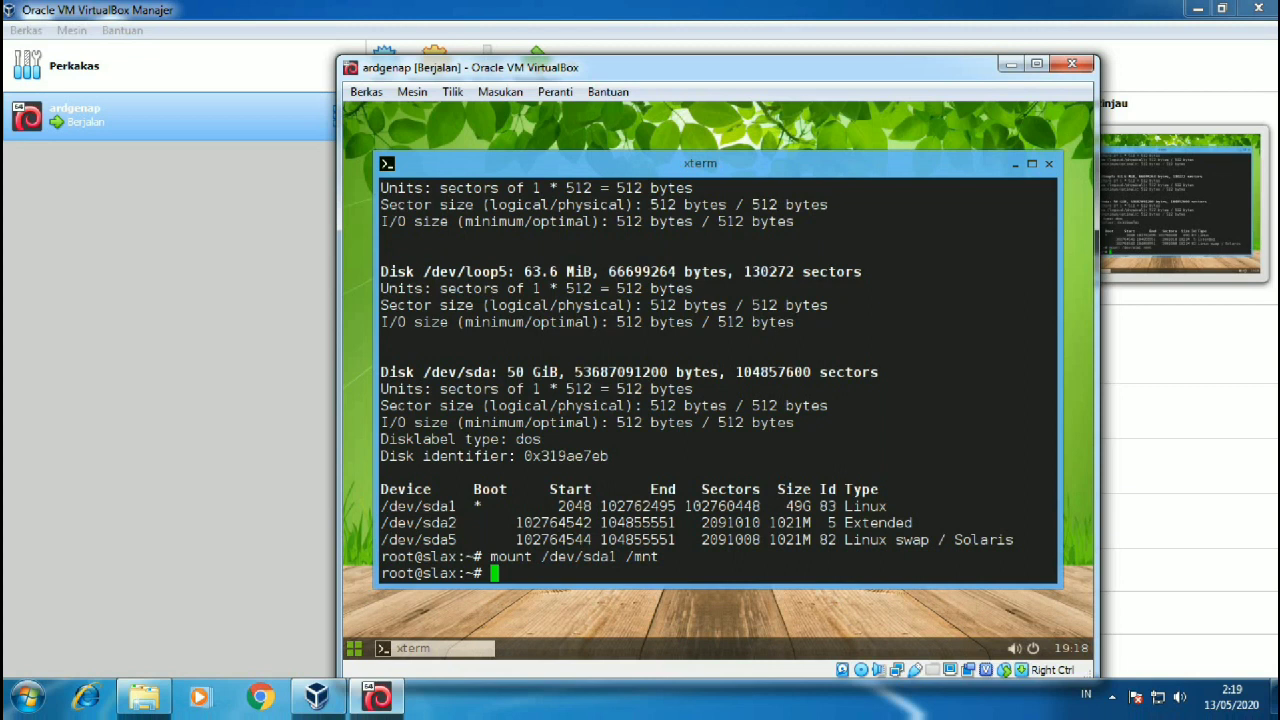
type("chroot /mnt")
key("Return")
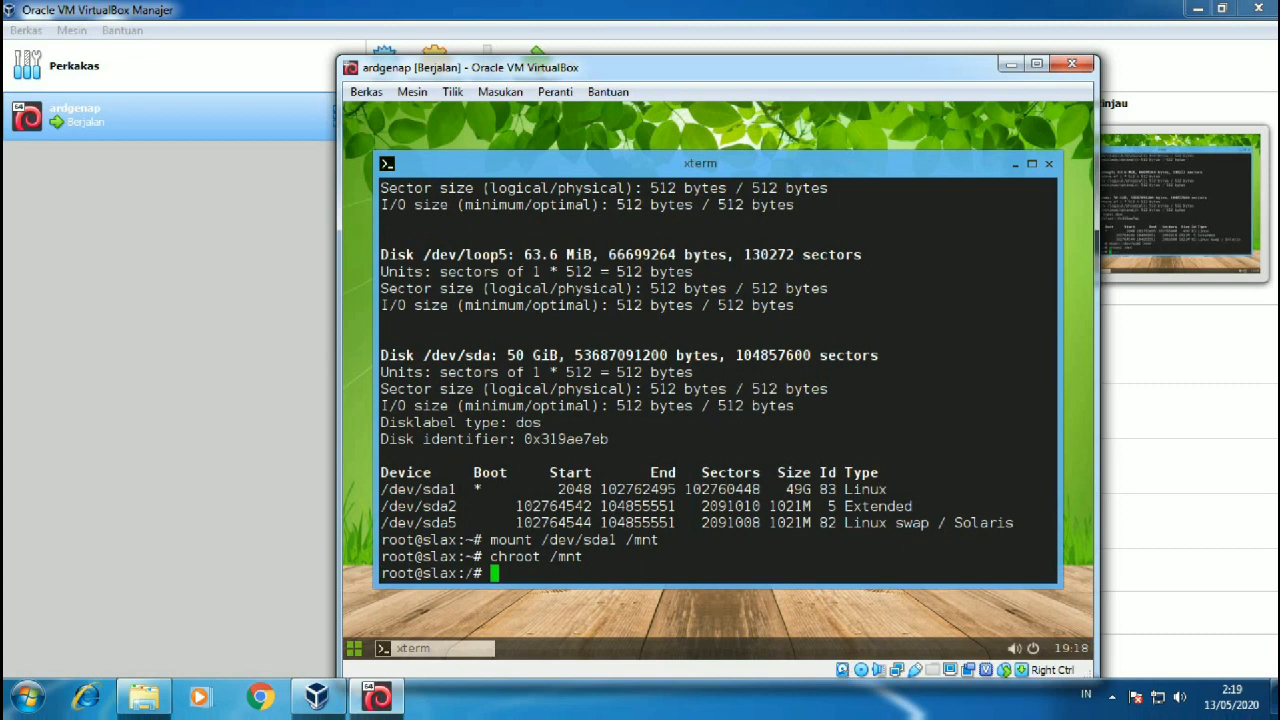
Run passwd inside the chrooted Debian disk to get the new UNIX password prompt for root
type("passwd")
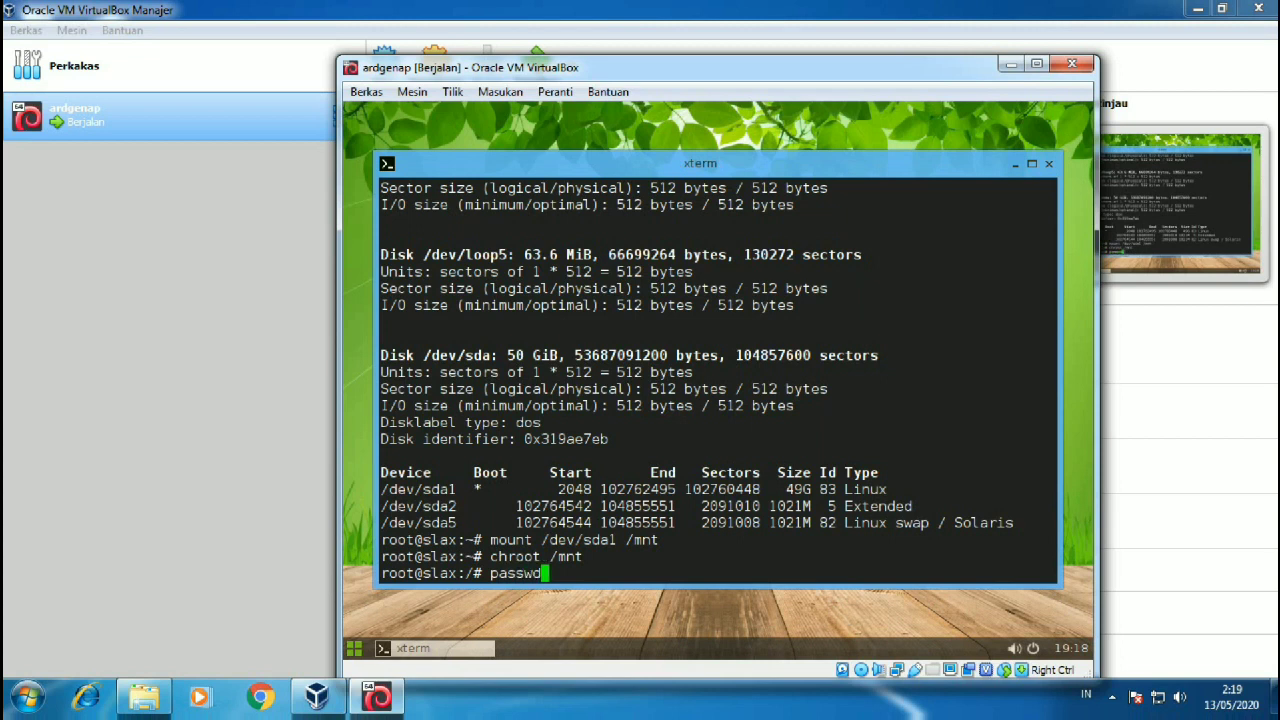
Run passwd inside the chrooted Debian disk to get the new UNIX password prompt for root
type("wd")
key("Return")
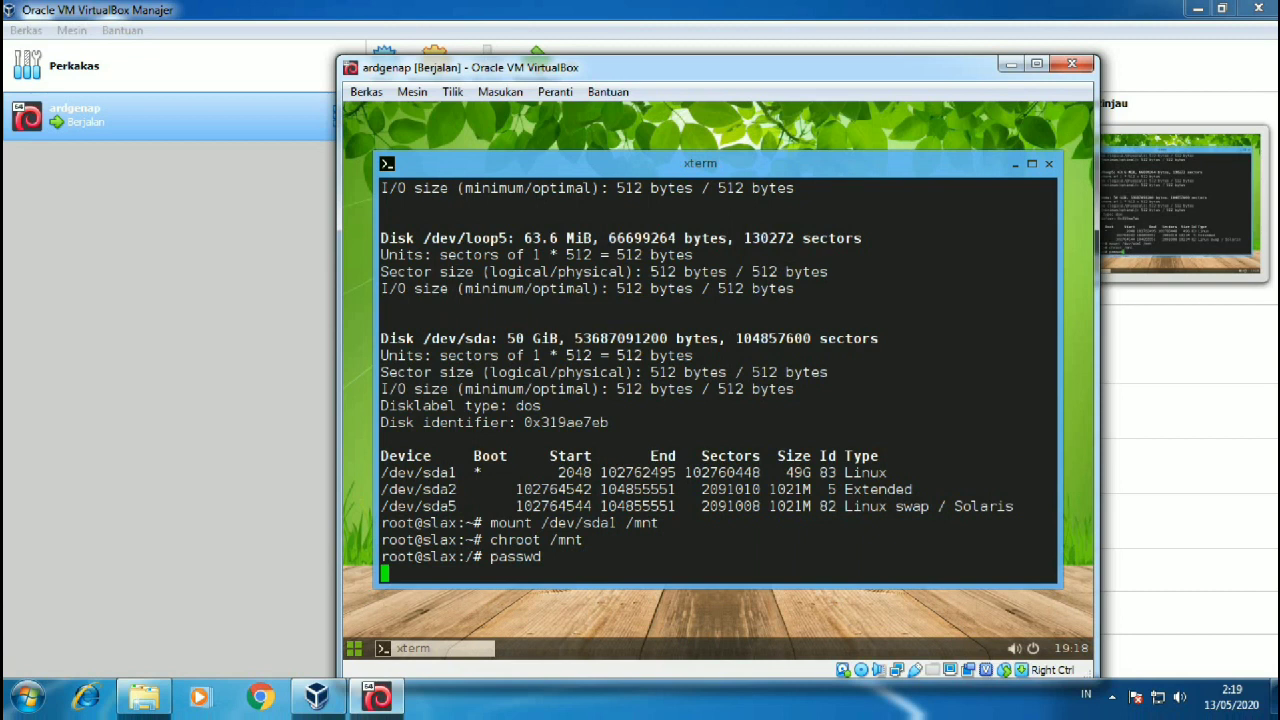
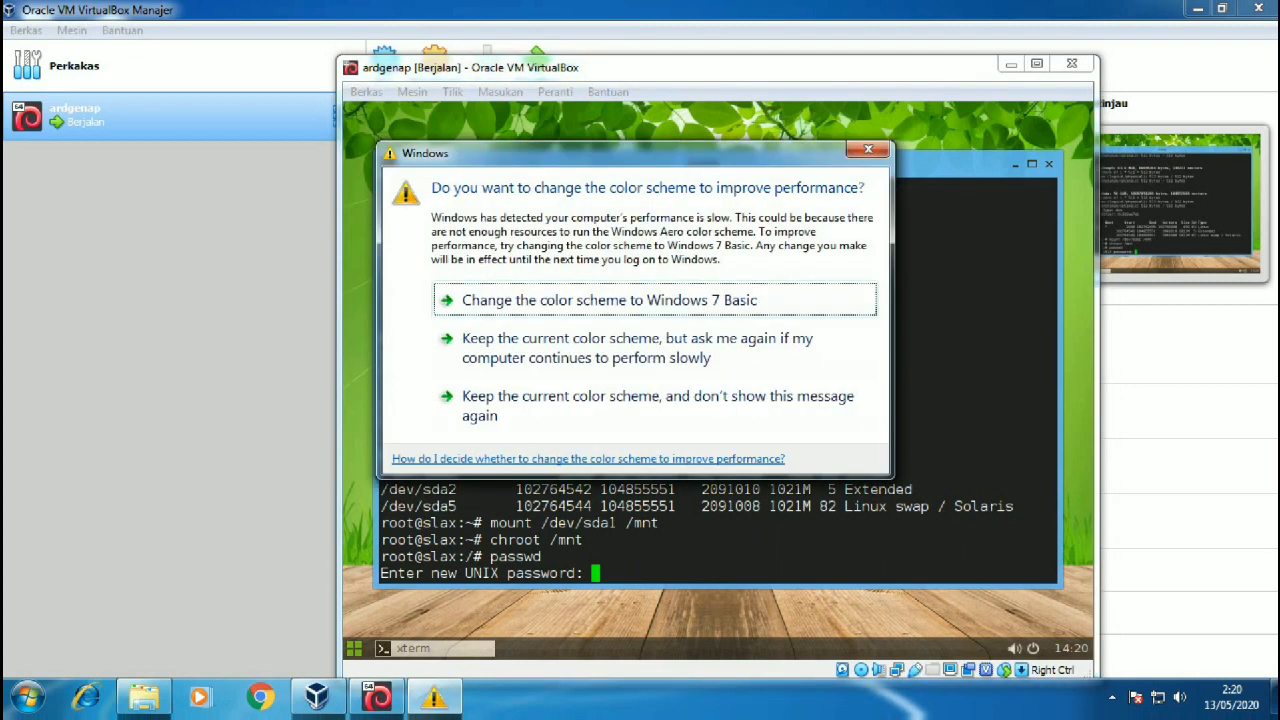
Dismiss the Windows colour-scheme warning, then enter and confirm the new root password in passwd
left_click(868, 149)
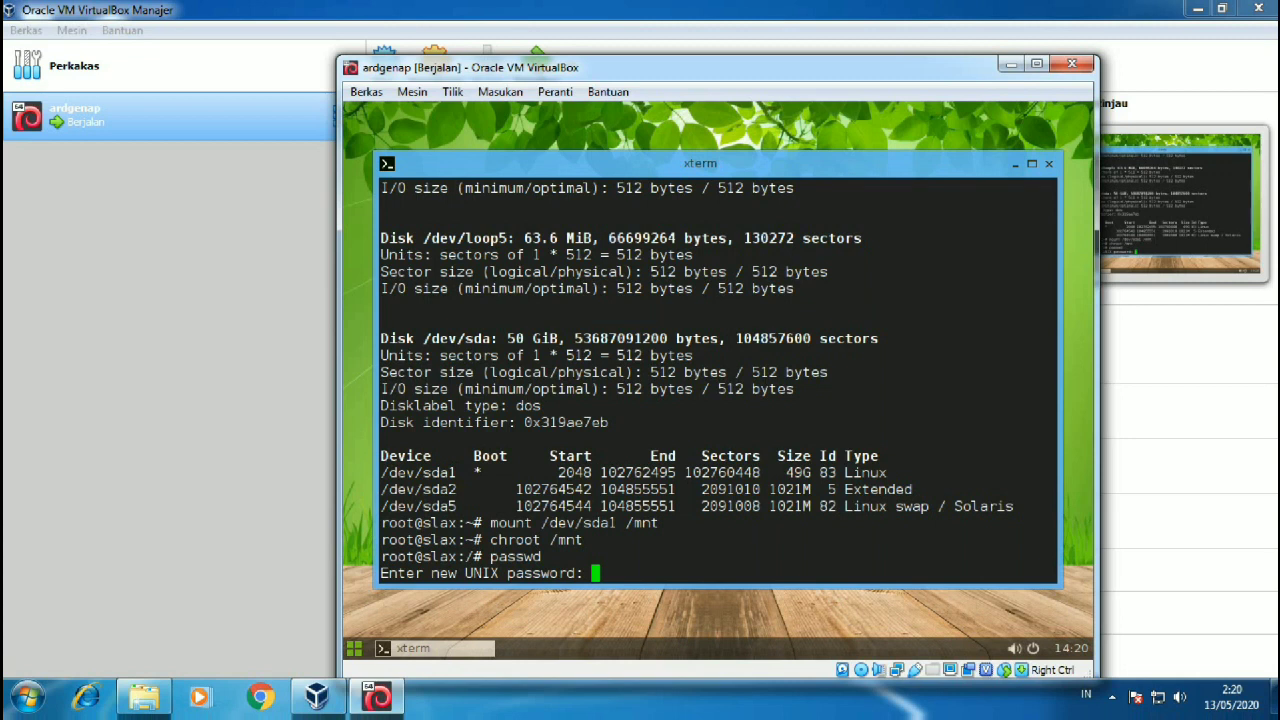
key("Return")
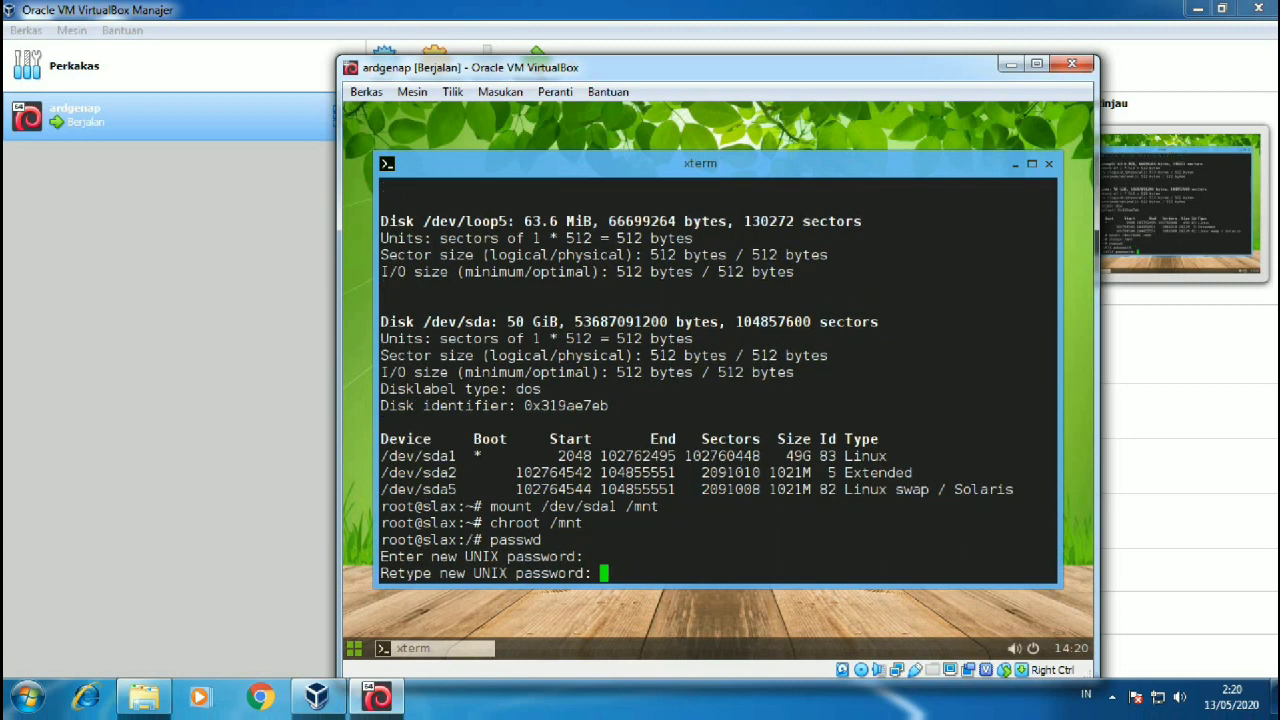
key("Return")
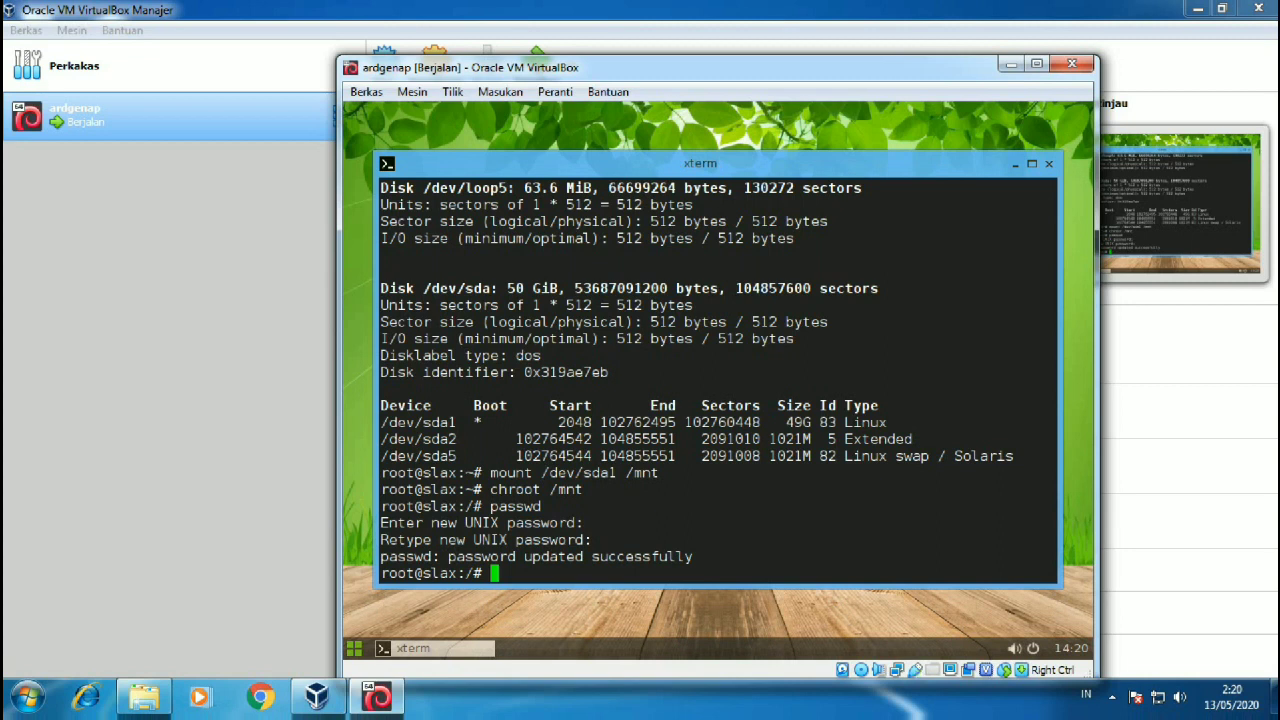
Run reboot in the Slax xterm to restart the ardgenap virtual machine
type("exit")
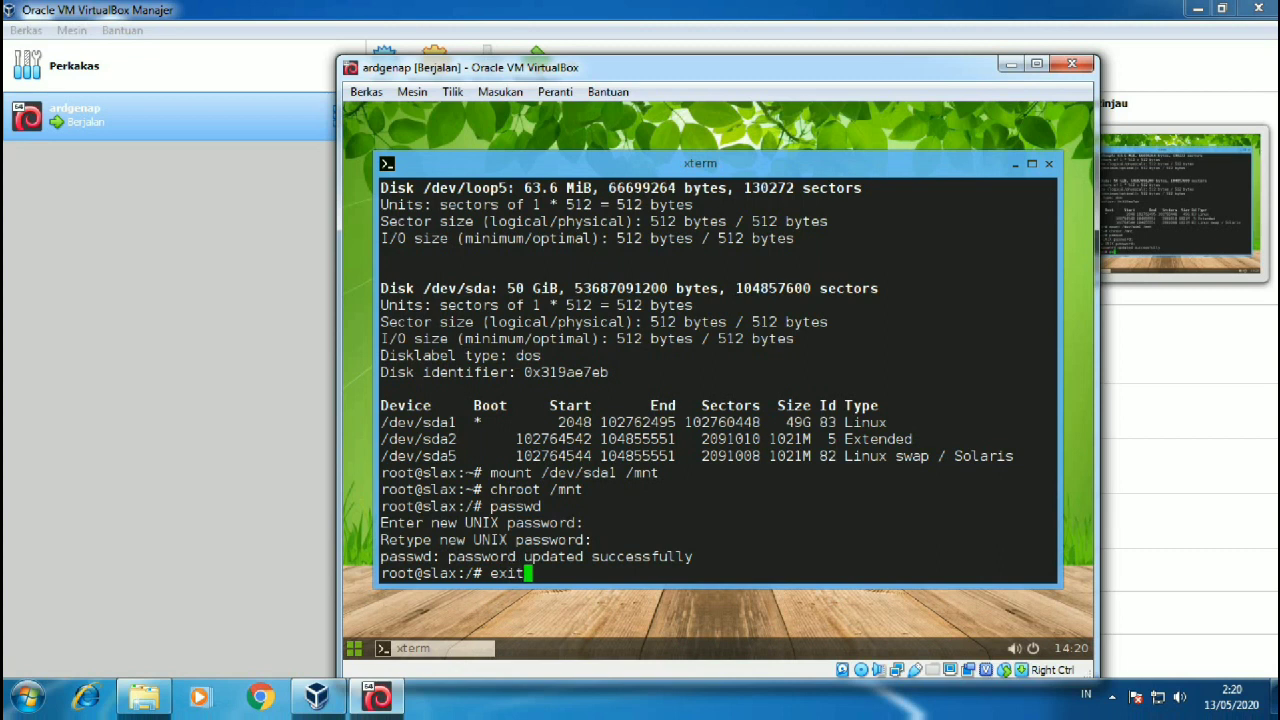
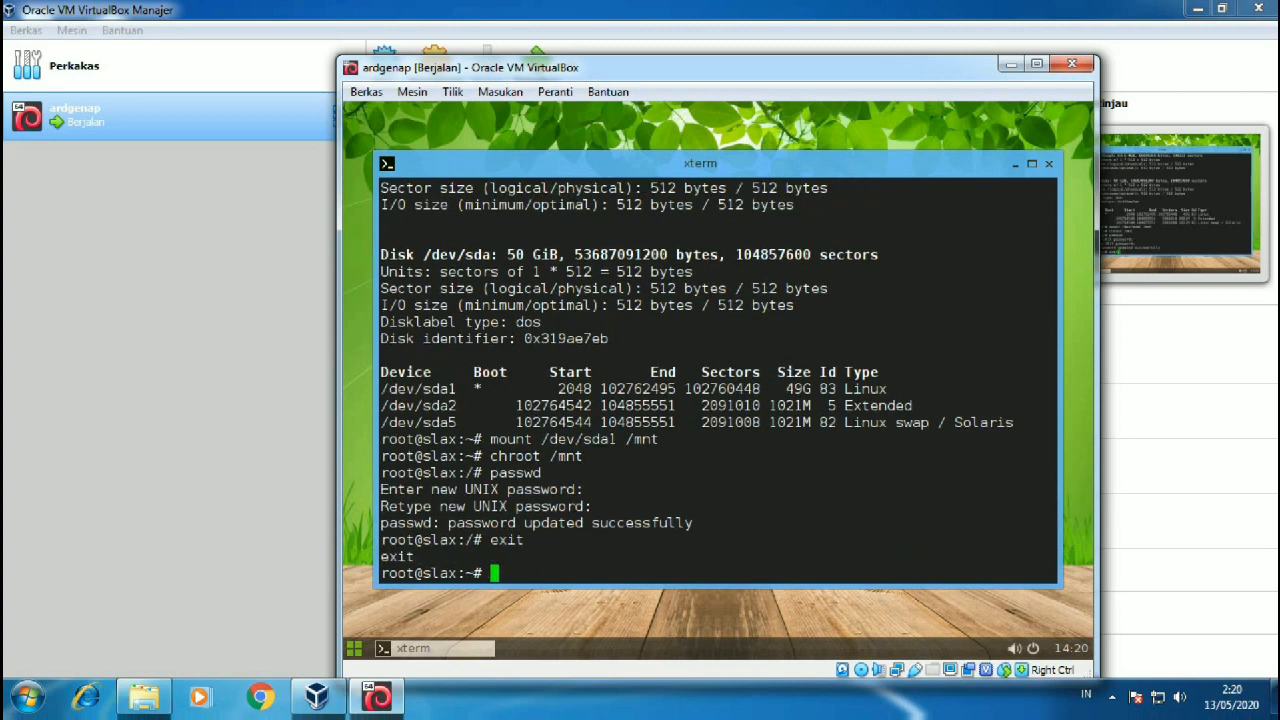
Run reboot in the Slax xterm to restart the ardgenap virtual machine
type("re")
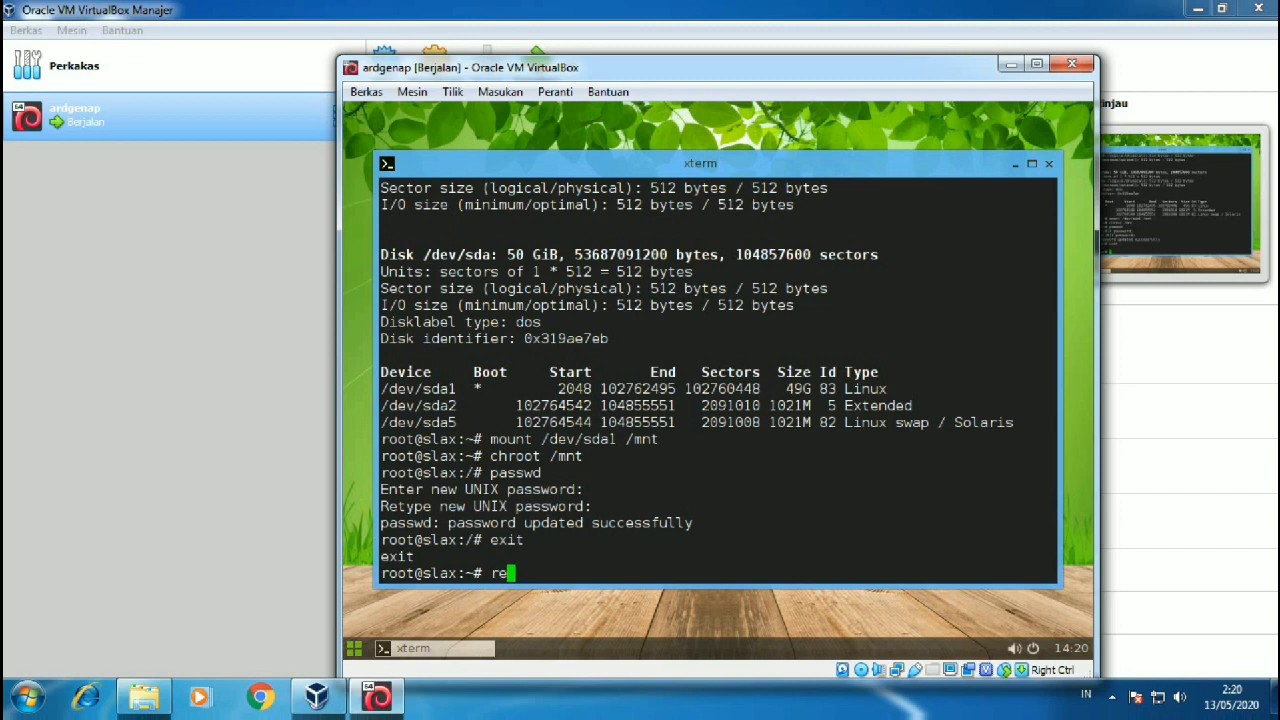
type("boot")
key("Return")
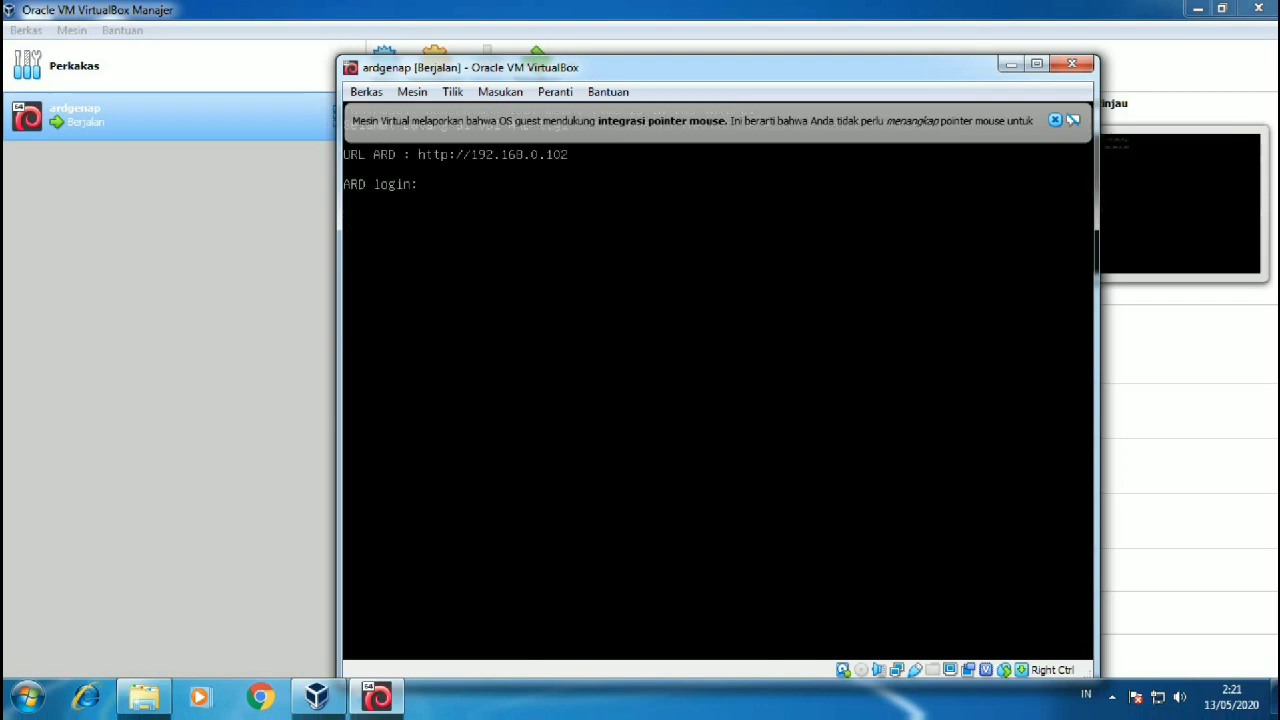
Log in to the ARD console as root, retrying after the first failed attempt
key("Return")
key("Return")
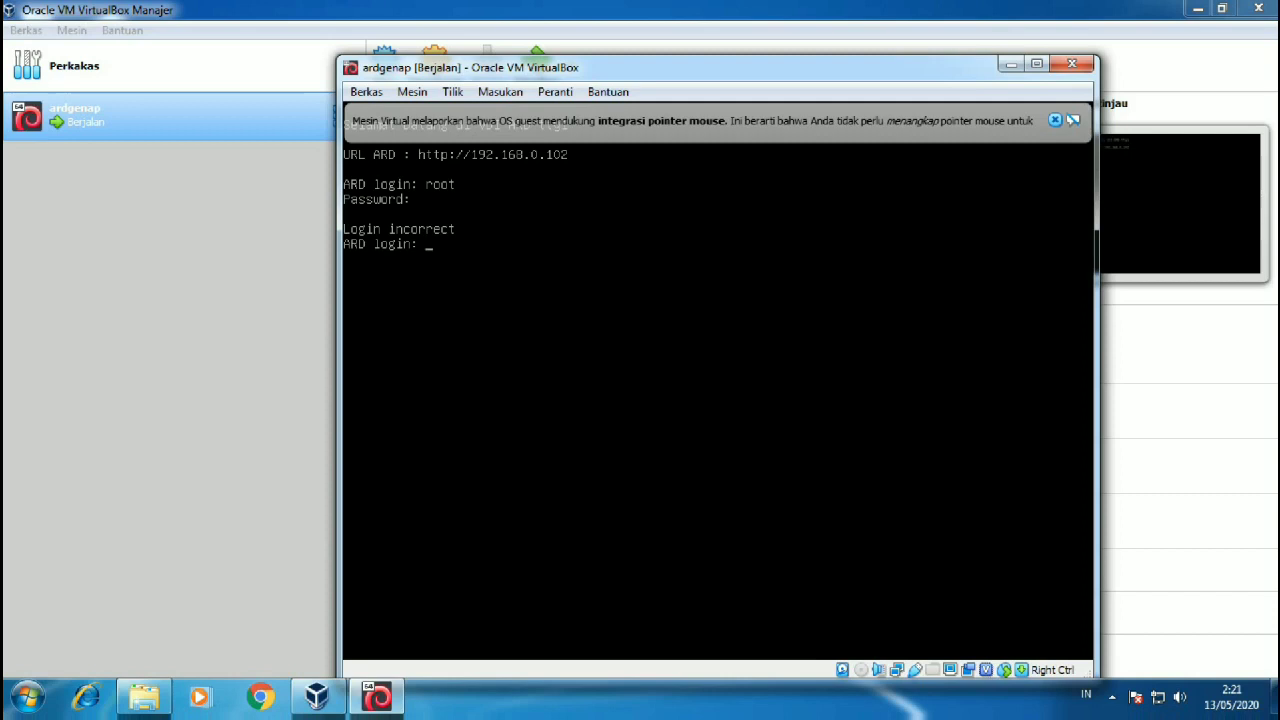
key("Return")
key("Return")
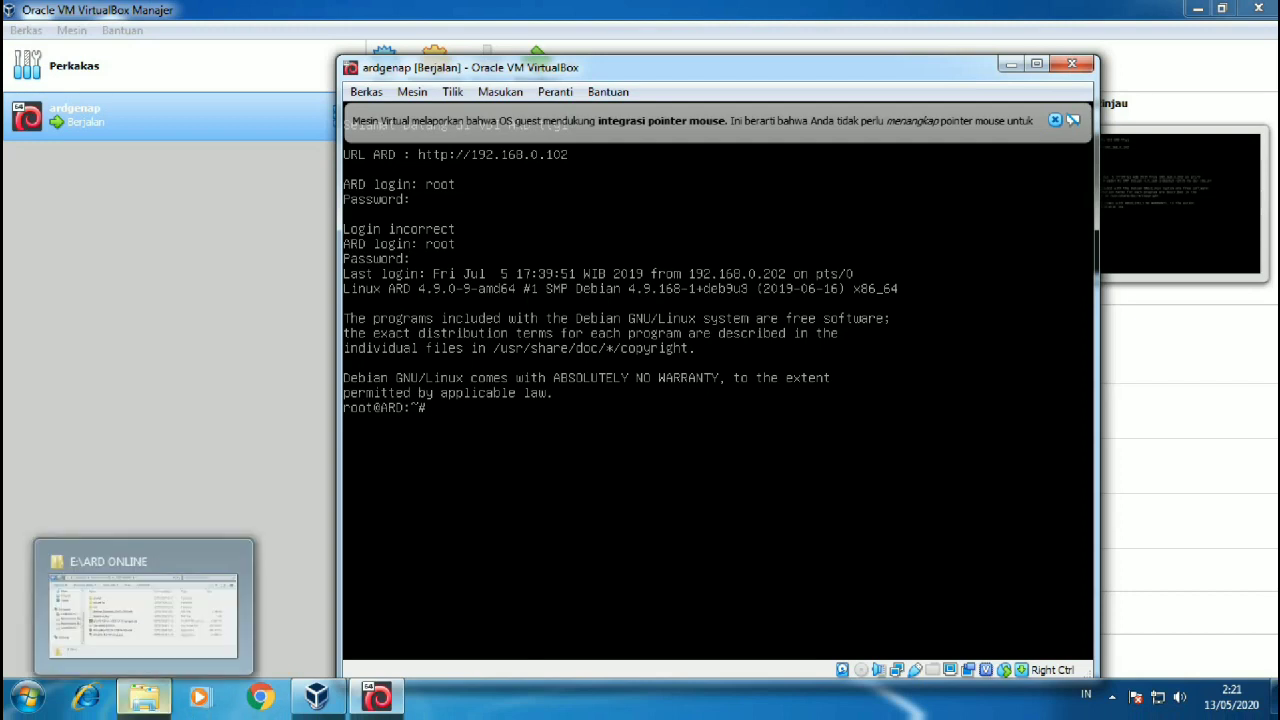
Run WinSCP-5.17.4-Setup.exe as administrator, accept the licence and install with the default setup type
left_click(144, 697)
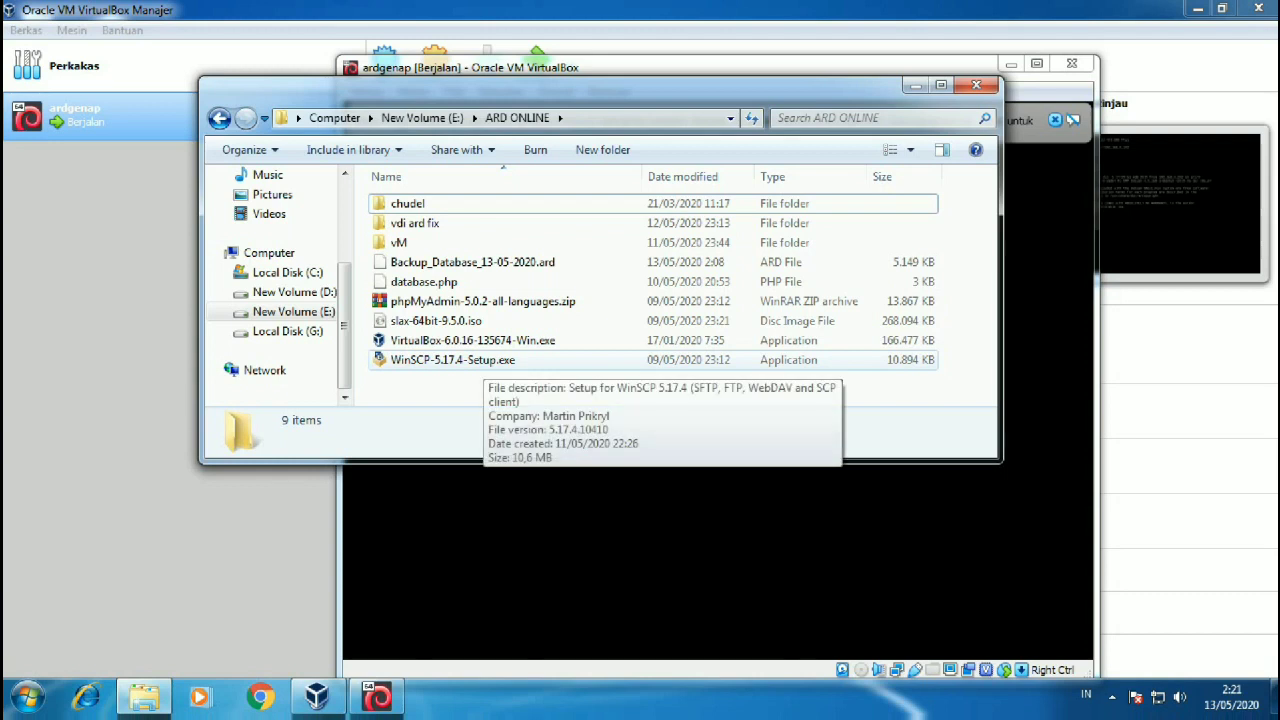
left_click(483, 360)
right_click(483, 360)
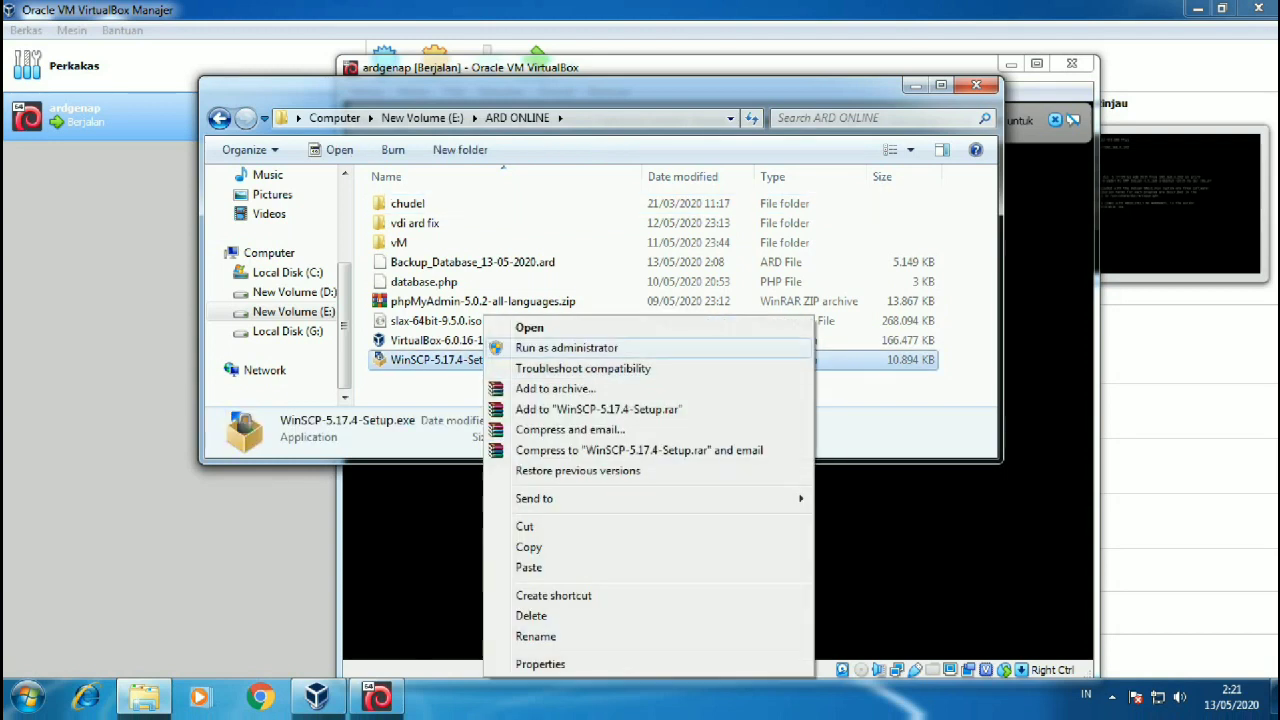
left_click(566, 348)
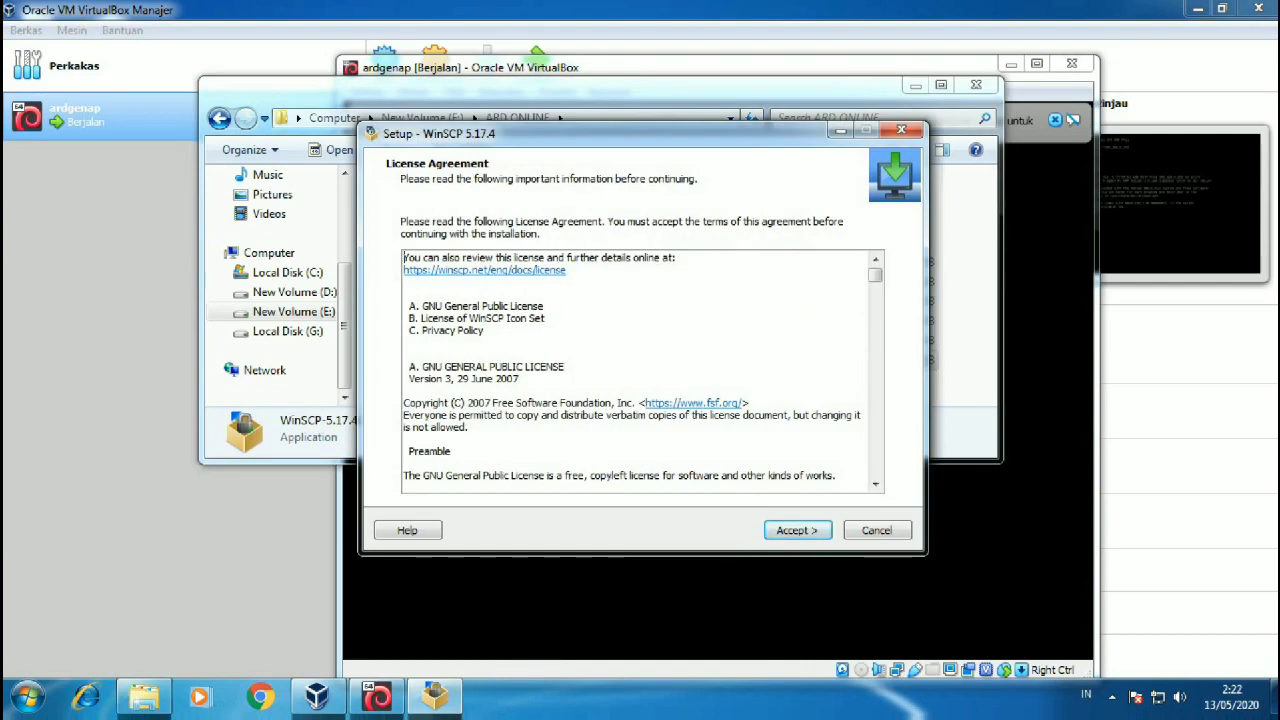
left_click(798, 530)
left_click(798, 530)
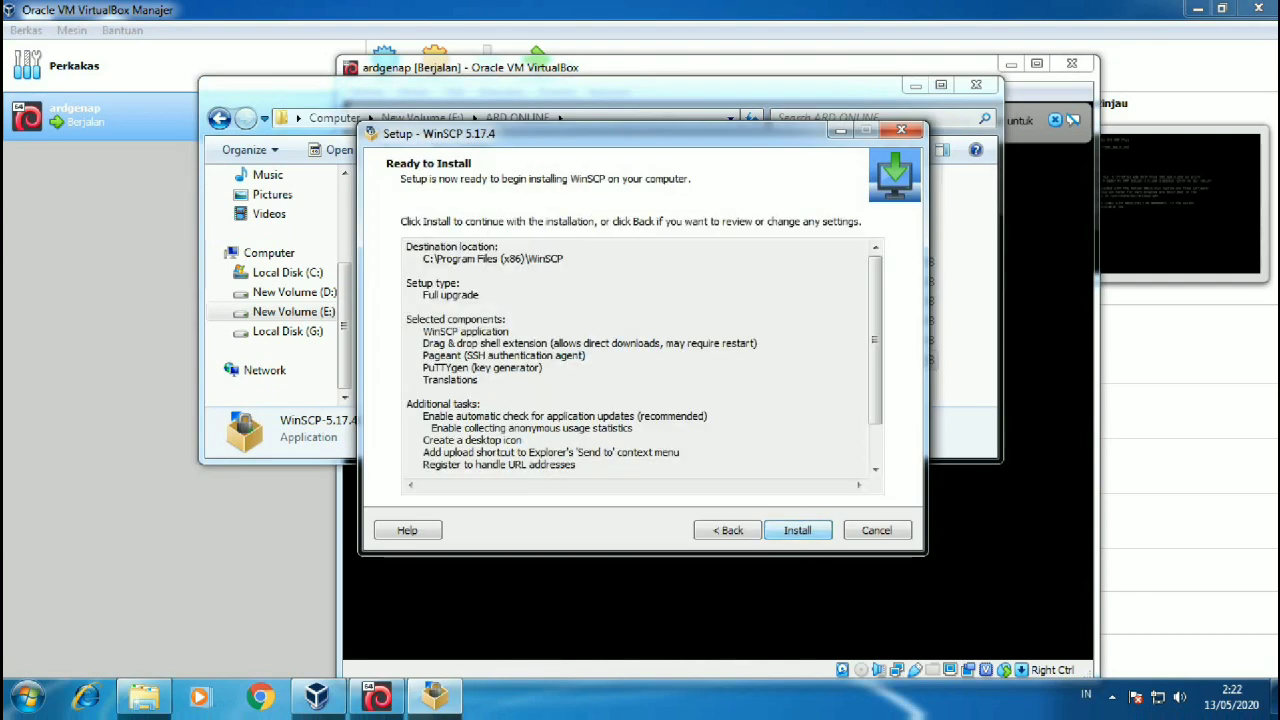
left_click(798, 530)
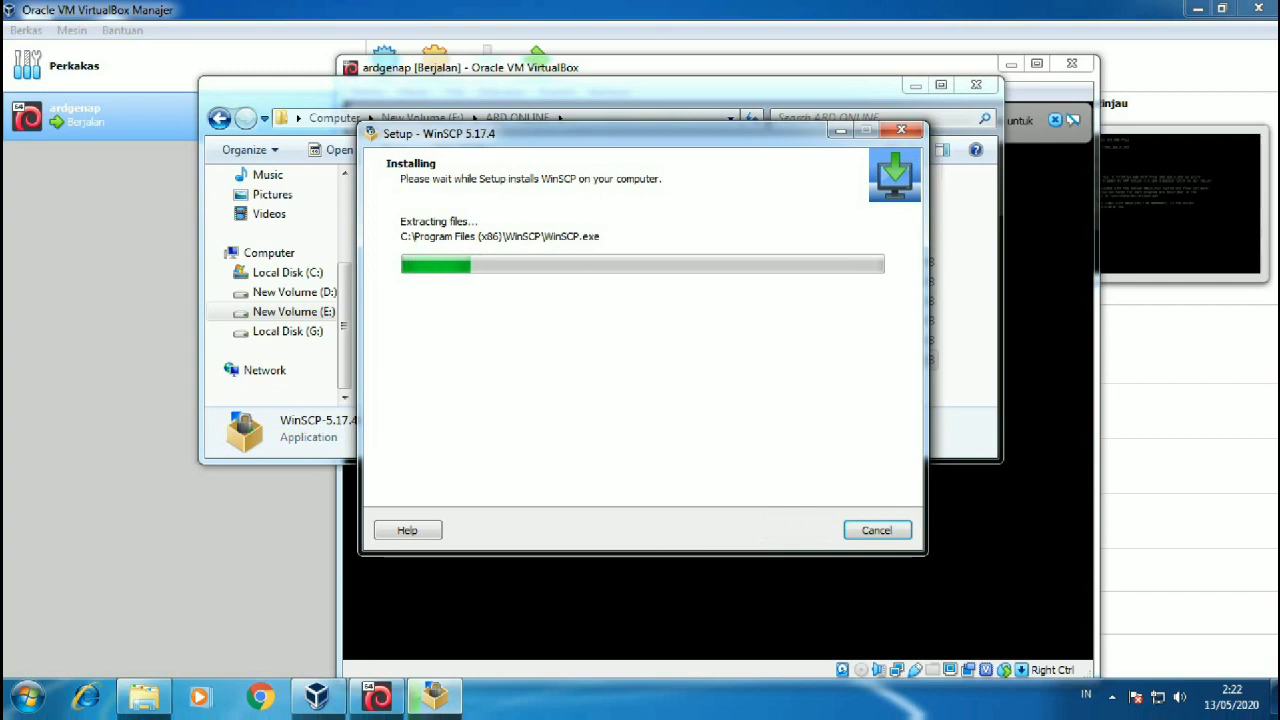
Finish setup, close the WinSCP welcome page in Chrome and bring WinSCP's Login window forward
left_click_drag(640, 133, 893, 132)
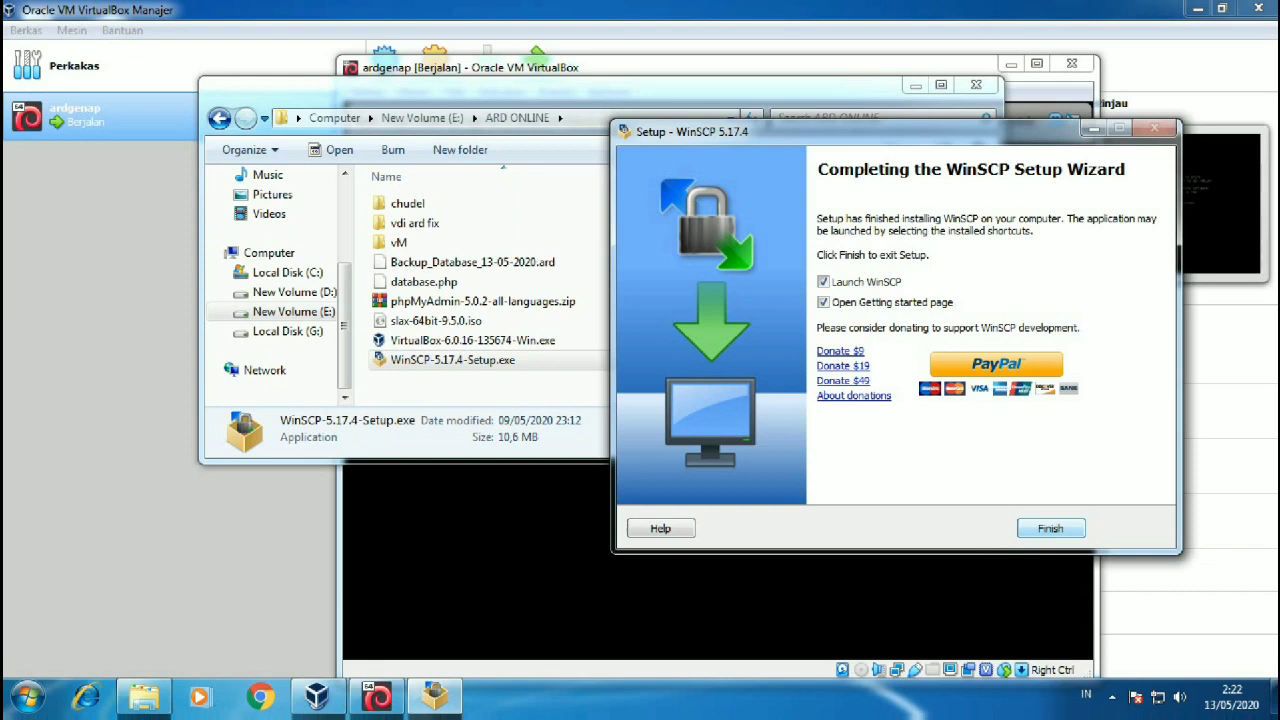
key("Return")
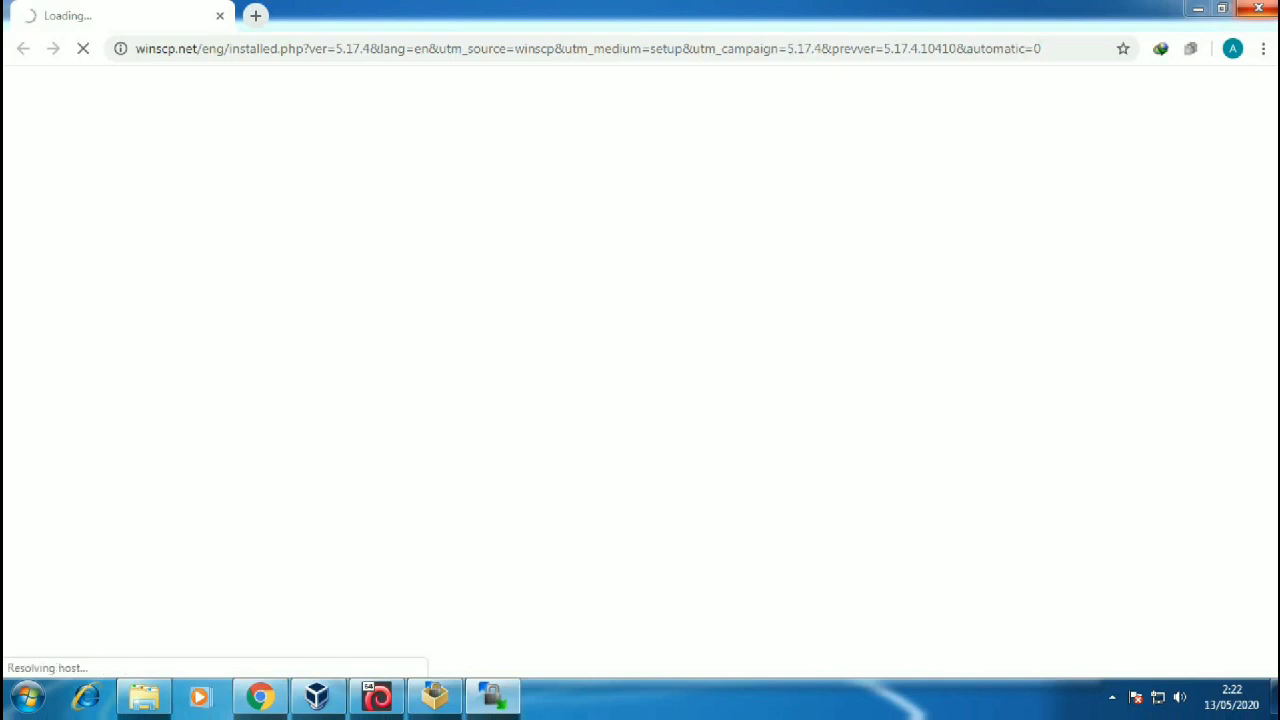
left_click(1258, 8)
left_click(492, 697)
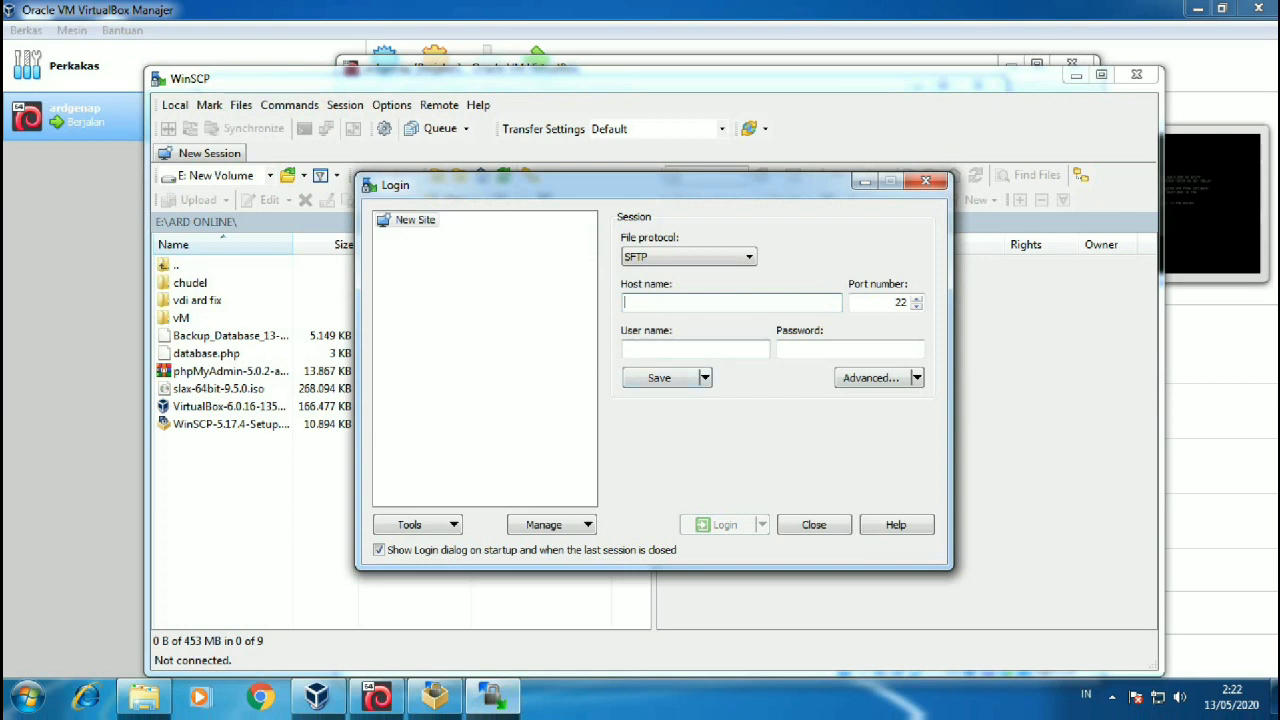
Log in over SFTP to host 192.168.0.102 as user root with the account password
left_click(414, 220)
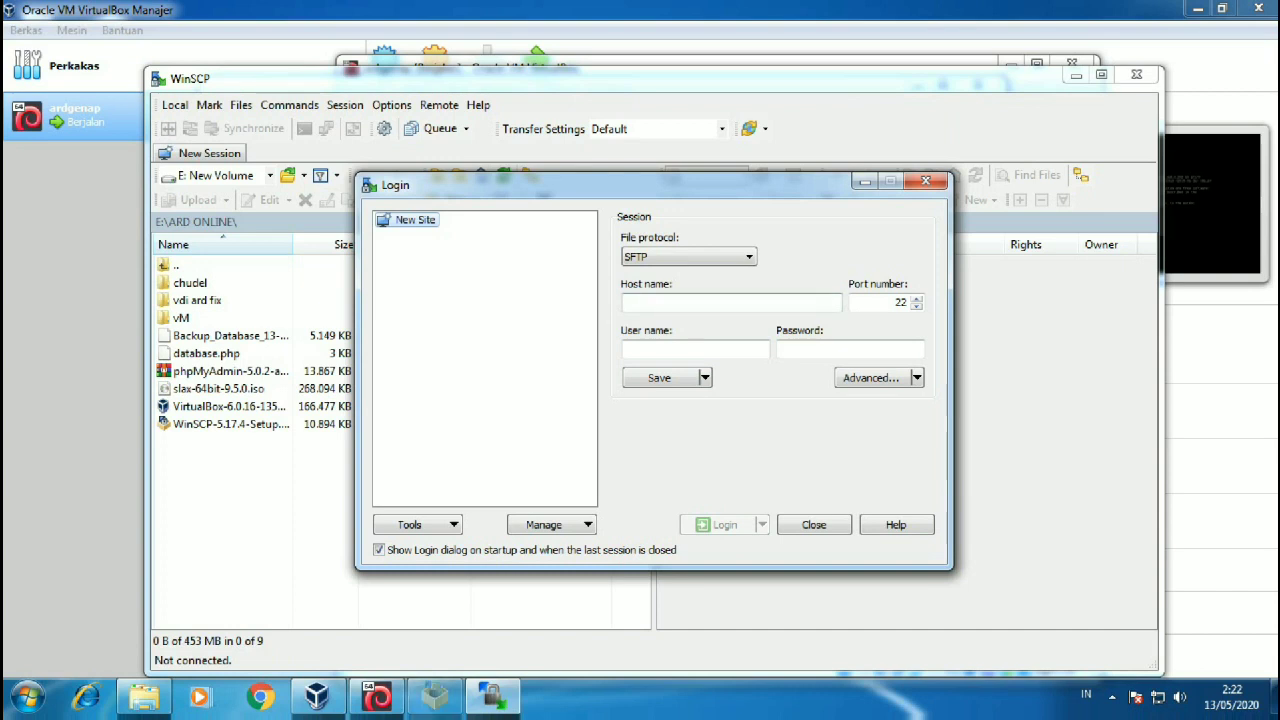
left_click(748, 257)
left_click(688, 272)
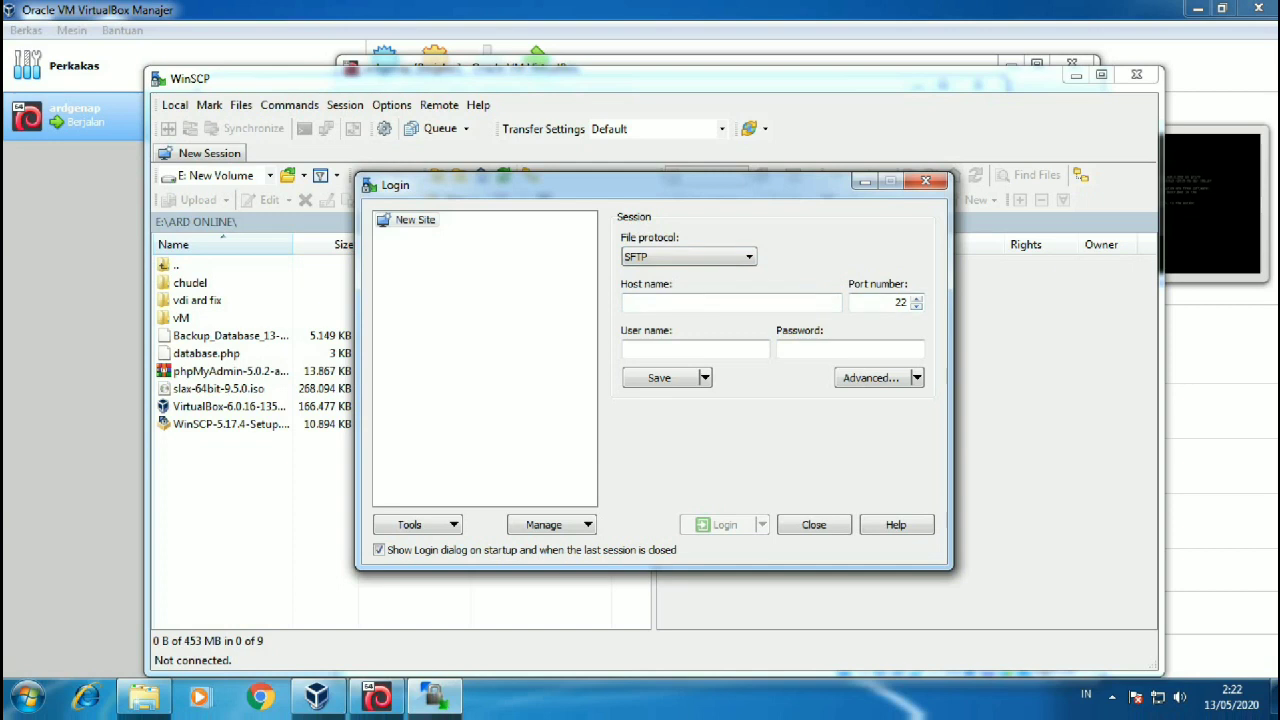
type("192")
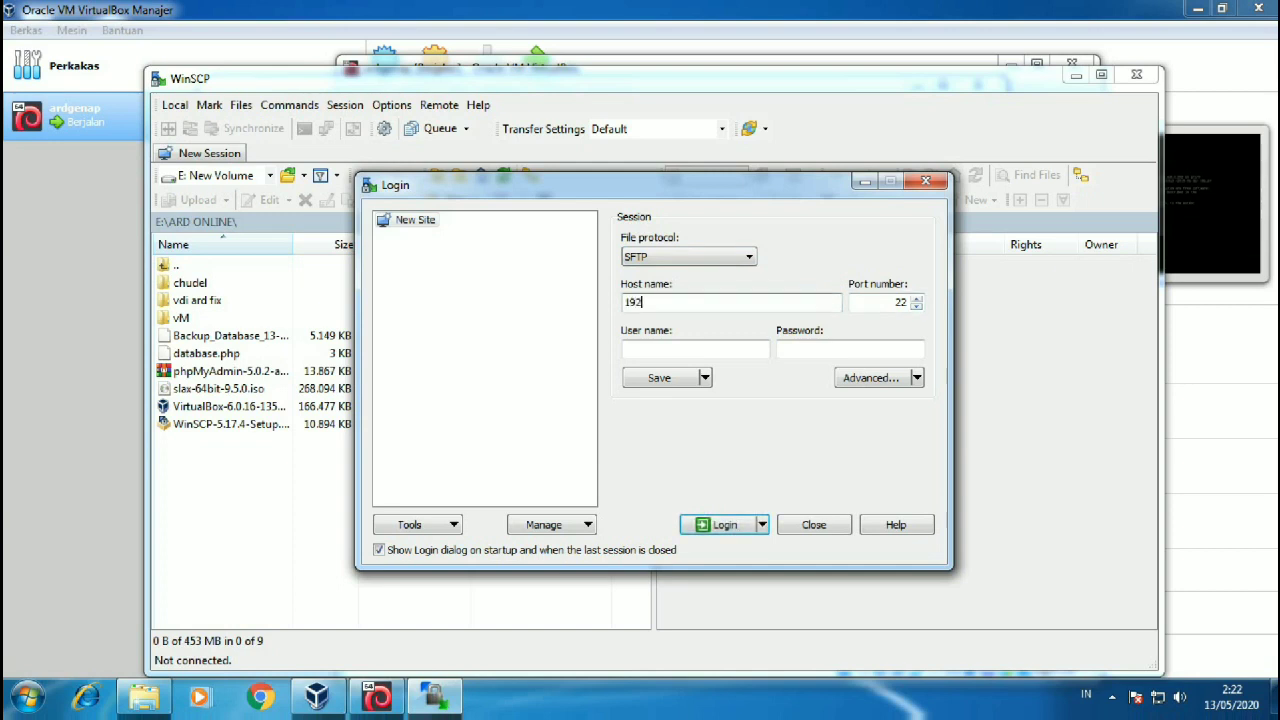
type(".")
type("168.0.102")
left_click(696, 349)
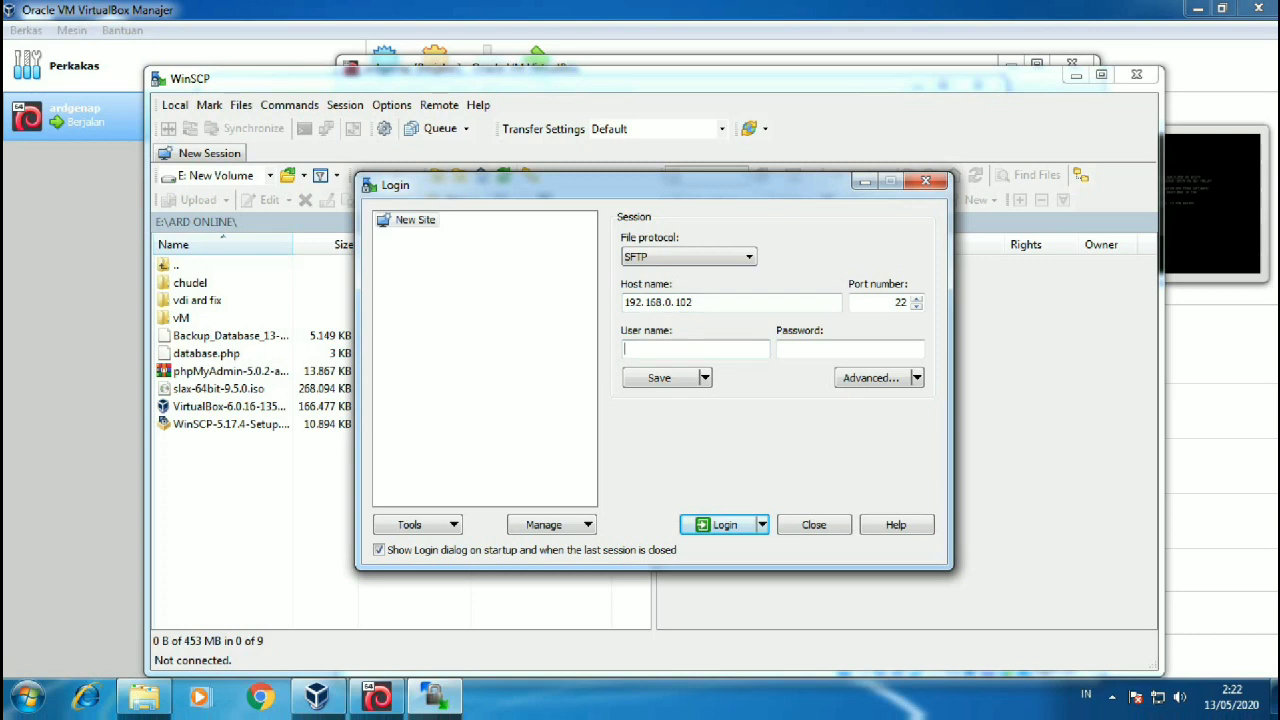
type("root")
left_click(850, 349)
type("•••••••••")
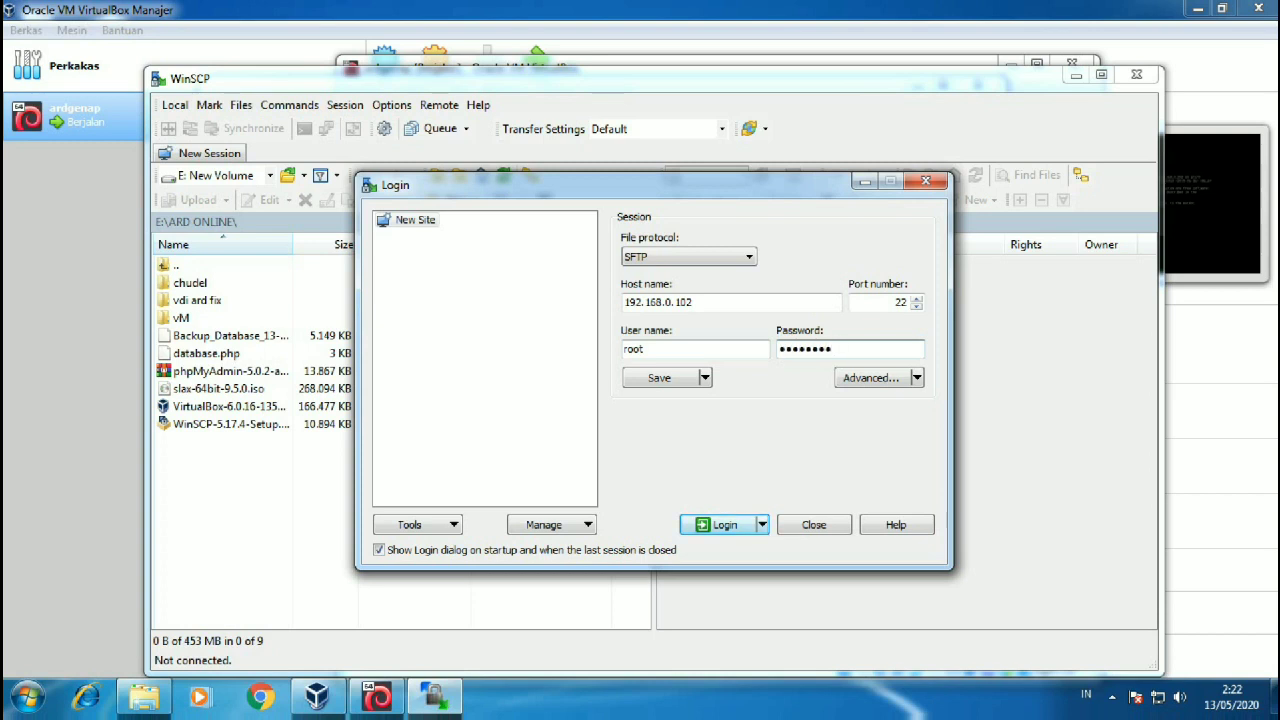
key("Return")
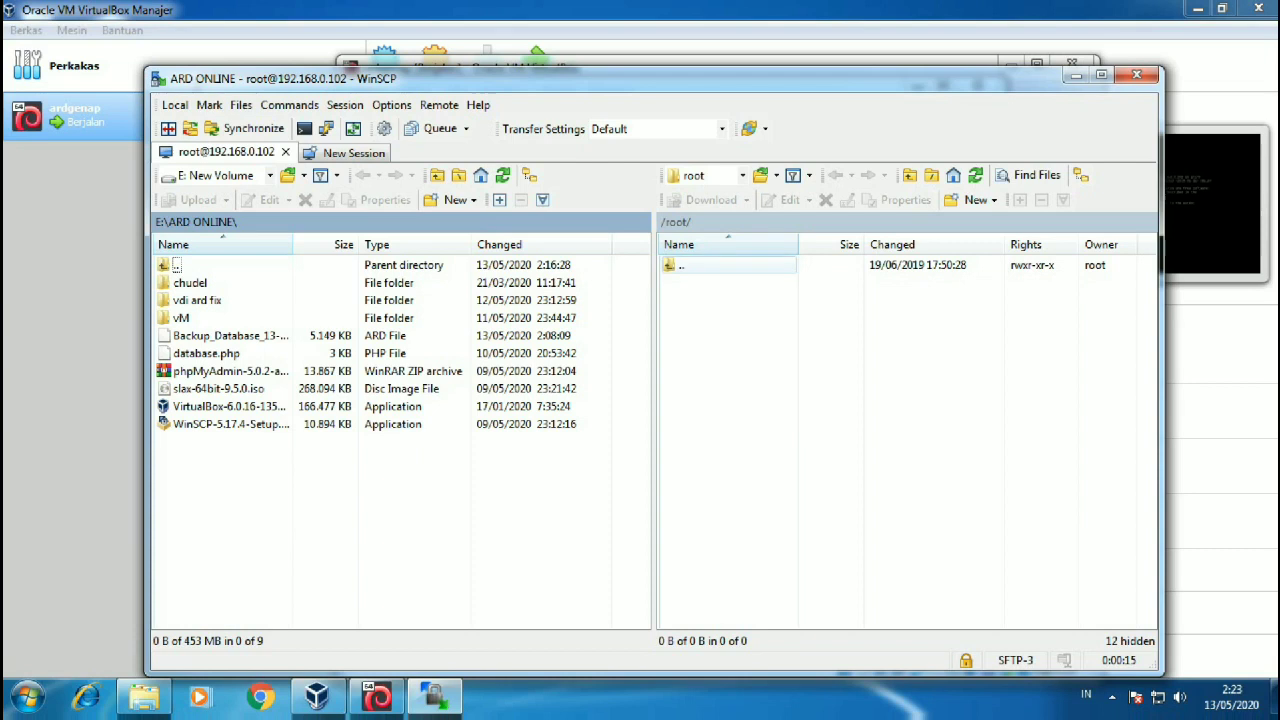
Move the remote panel up from /root to the filesystem root /
left_click(741, 175)
left_click(707, 213)
double_click(681, 264)
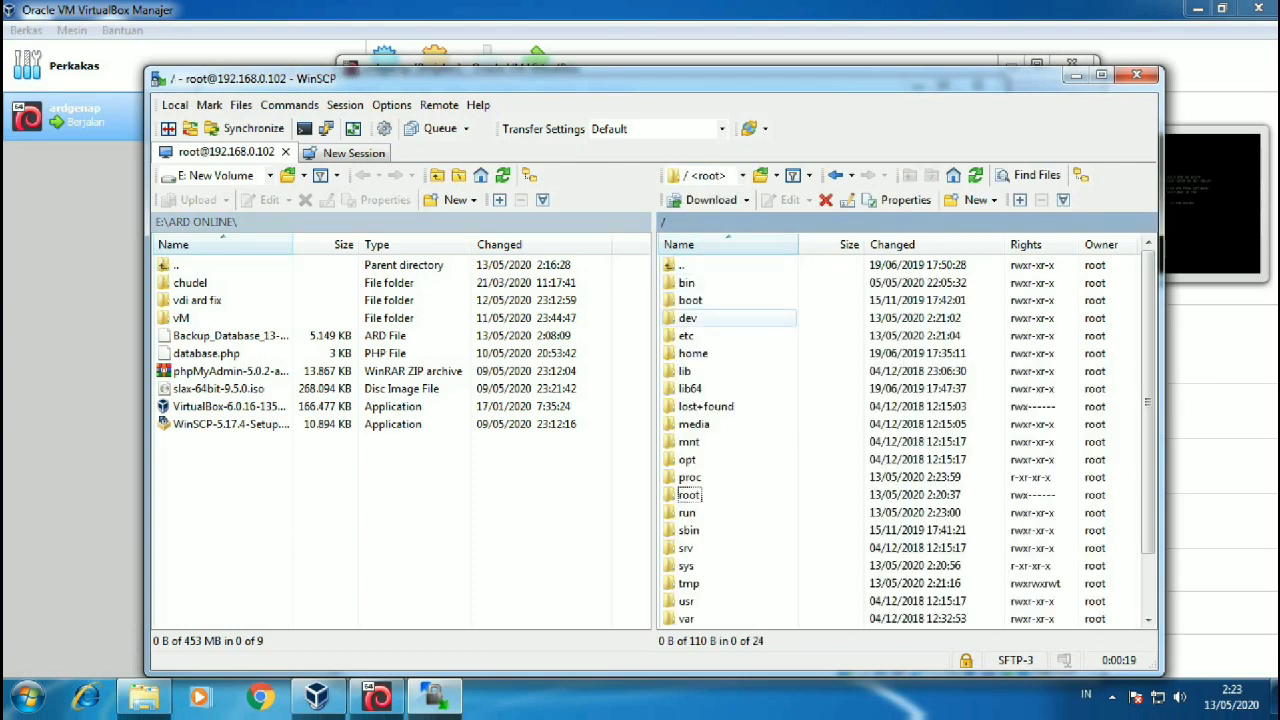
scroll(690, 480, "down", 1)
scroll(730, 440, "up", 2)
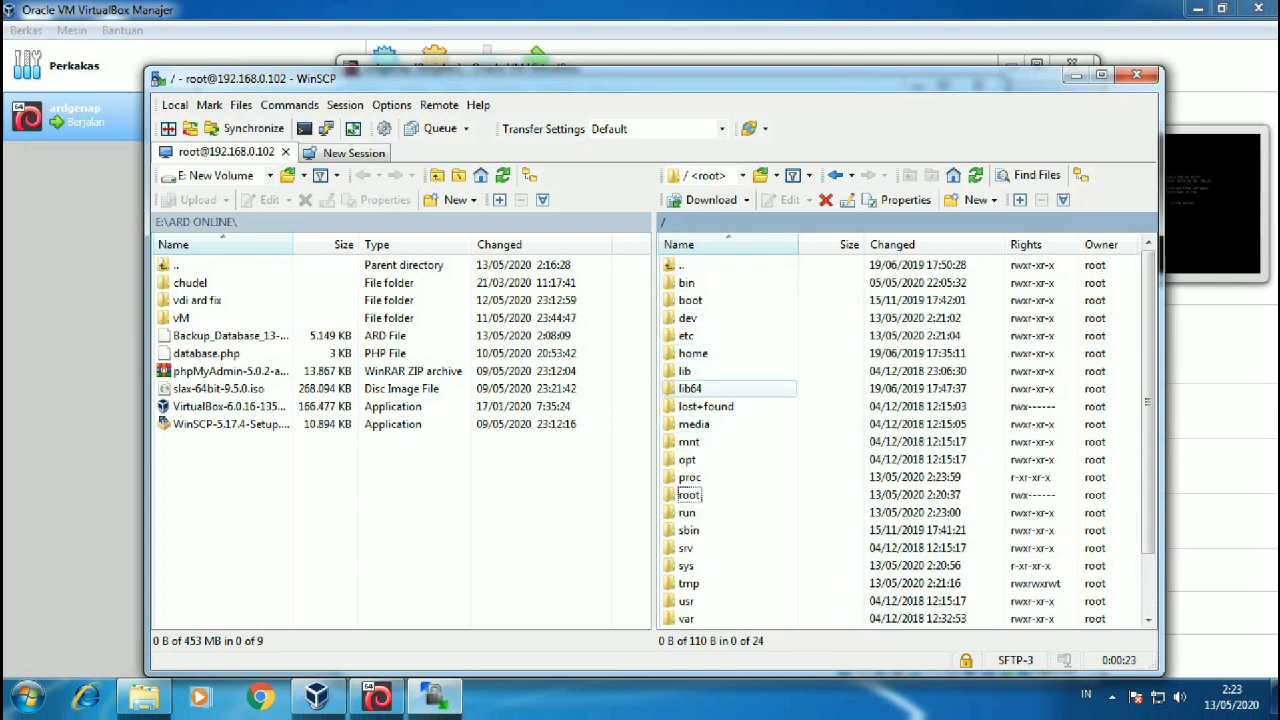
scroll(730, 440, "down", 2)
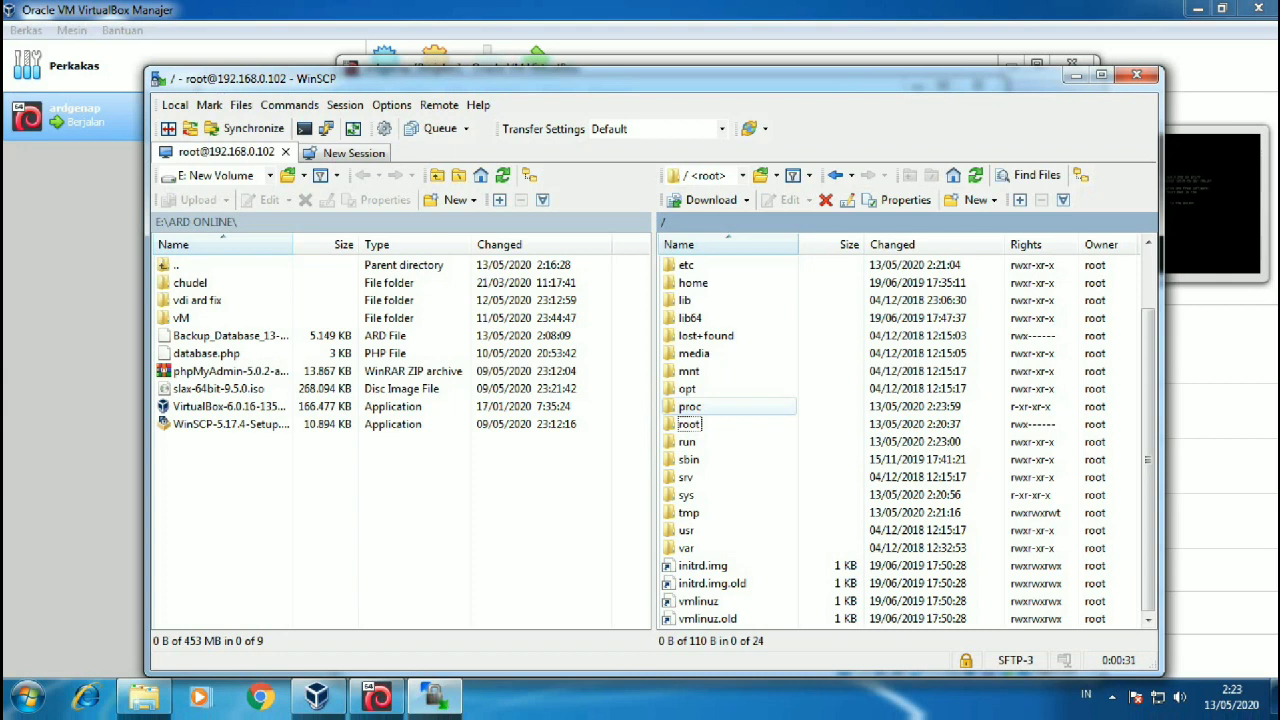
scroll(905, 440, "up", 2)
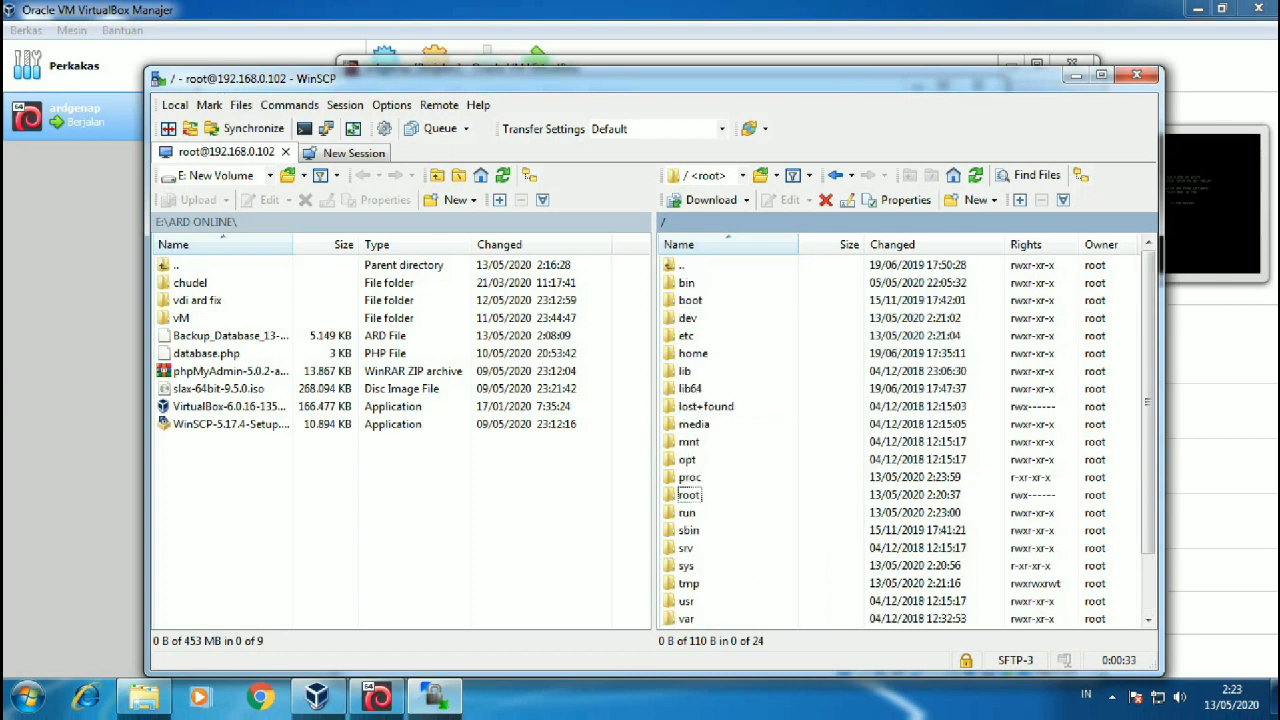
left_click(742, 175)
left_click(712, 197)
left_click(761, 175)
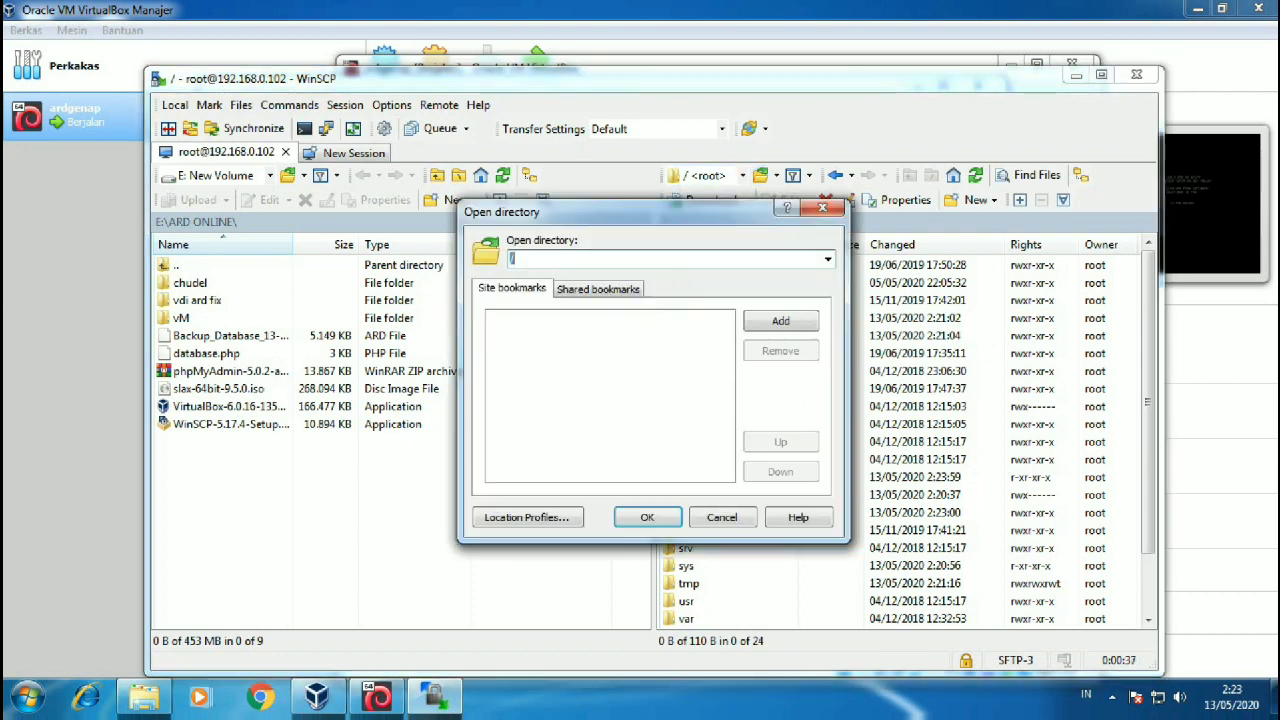
left_click(822, 207)
left_click(742, 175)
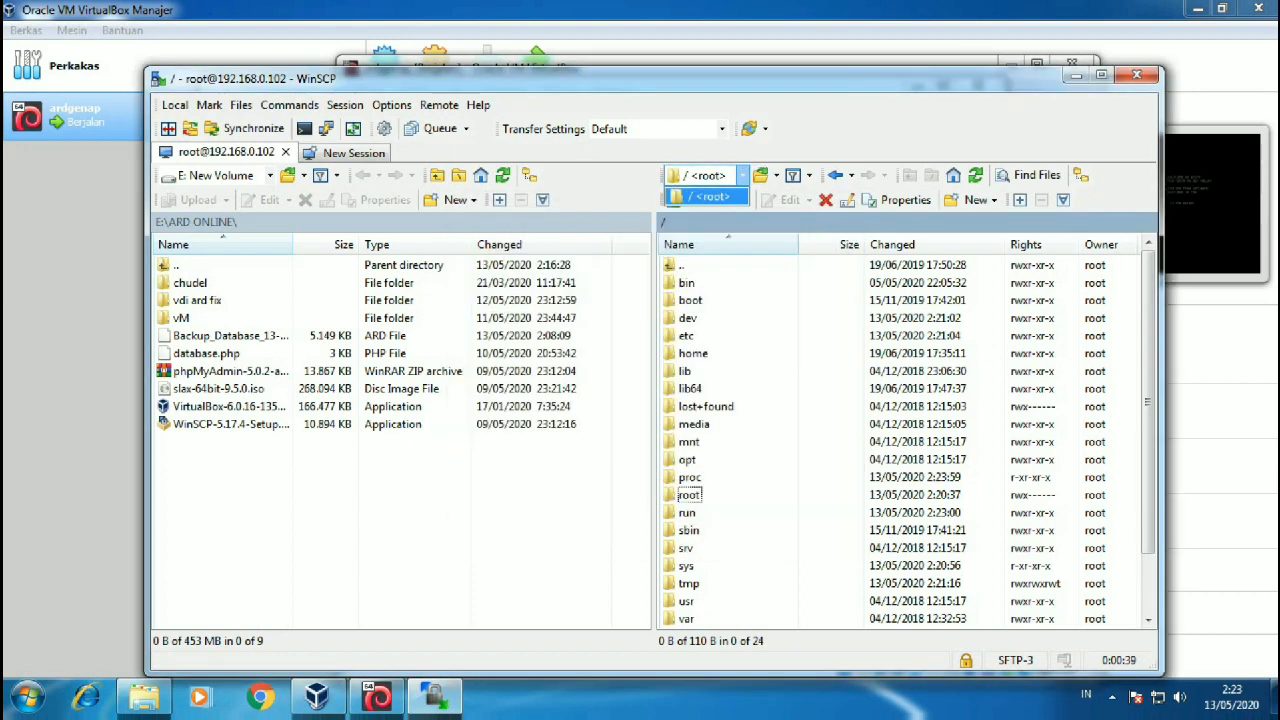
left_click(742, 175)
left_click(682, 265)
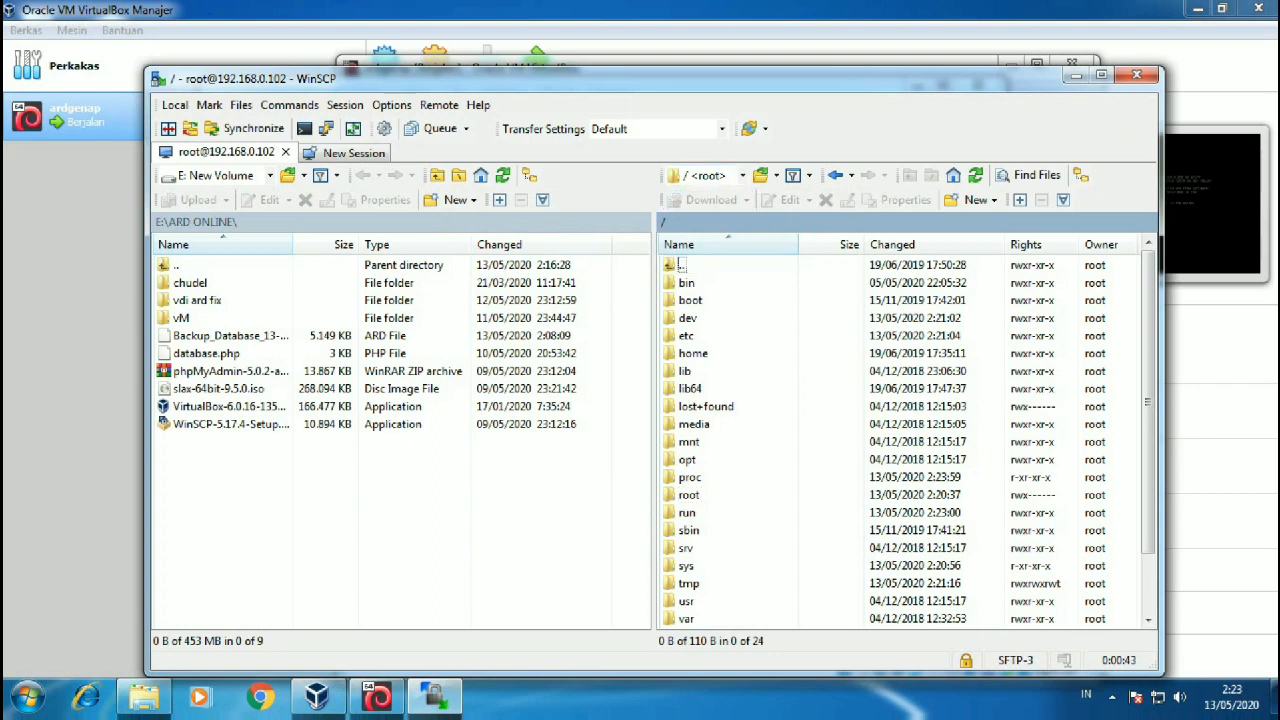
Open var, www and html on the remote side and bring up the ard folder's actions
key("Down")
key("Down")
key("Down")
key("Down")
key("Down")
key("Down")
key("Down")
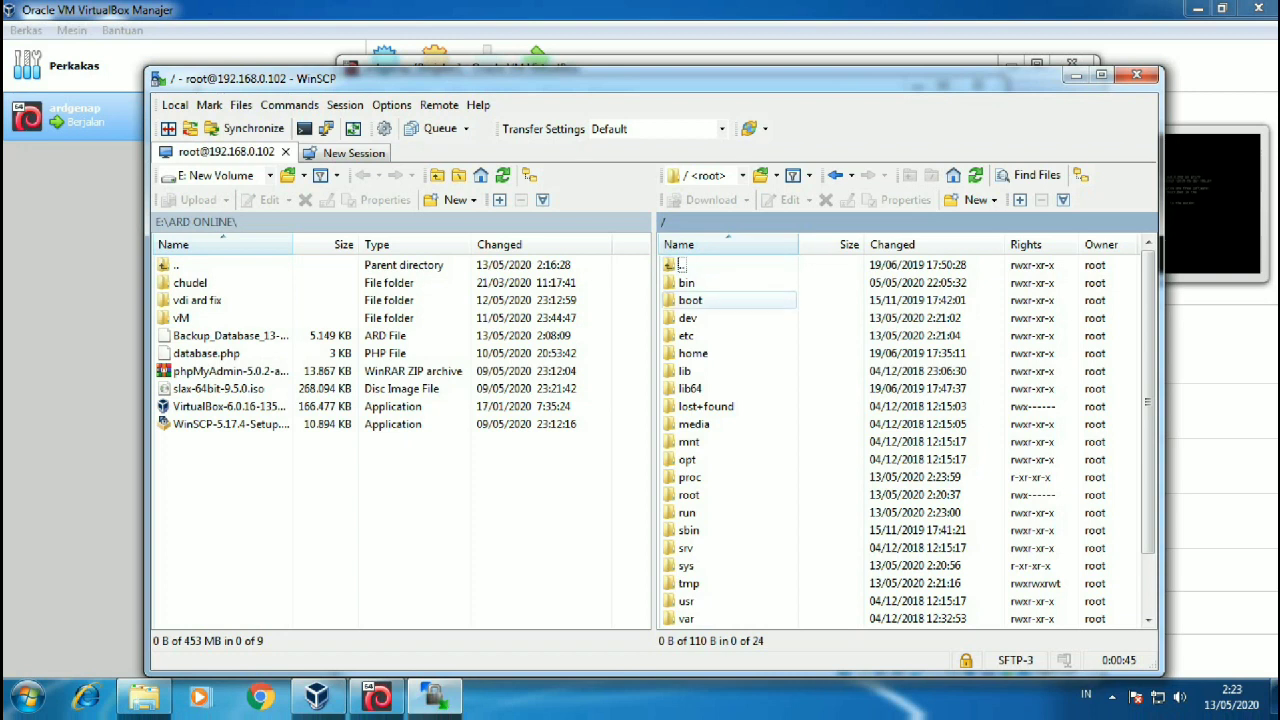
key("Down")
key("Down")
key("Down")
key("Down")
key("Down")
key("Down")
key("Down")
key("Down")
key("Down")
key("Down")
key("Down")
key("Down")
key("Down")
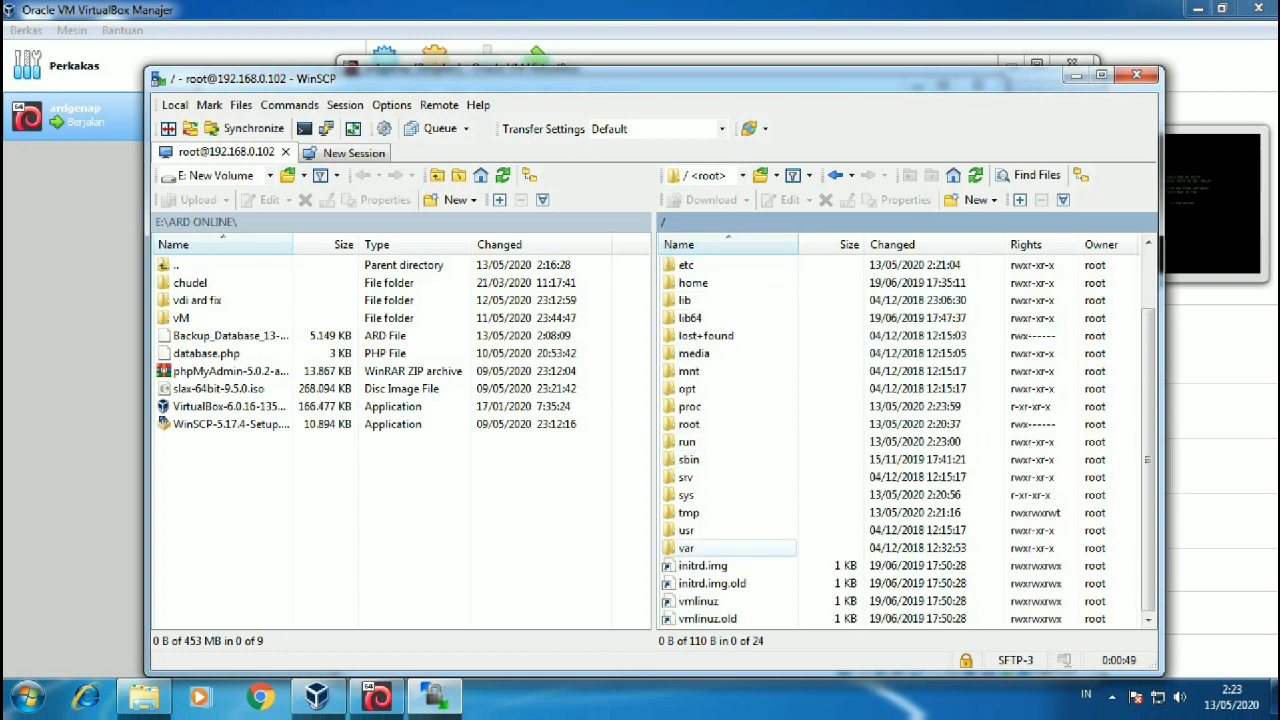
key("Return")
key("Down")
key("Down")
key("Down")
key("Down")
key("Down")
key("Down")
key("Down")
key("Down")
key("Down")
key("Down")
key("Down")
key("Down")
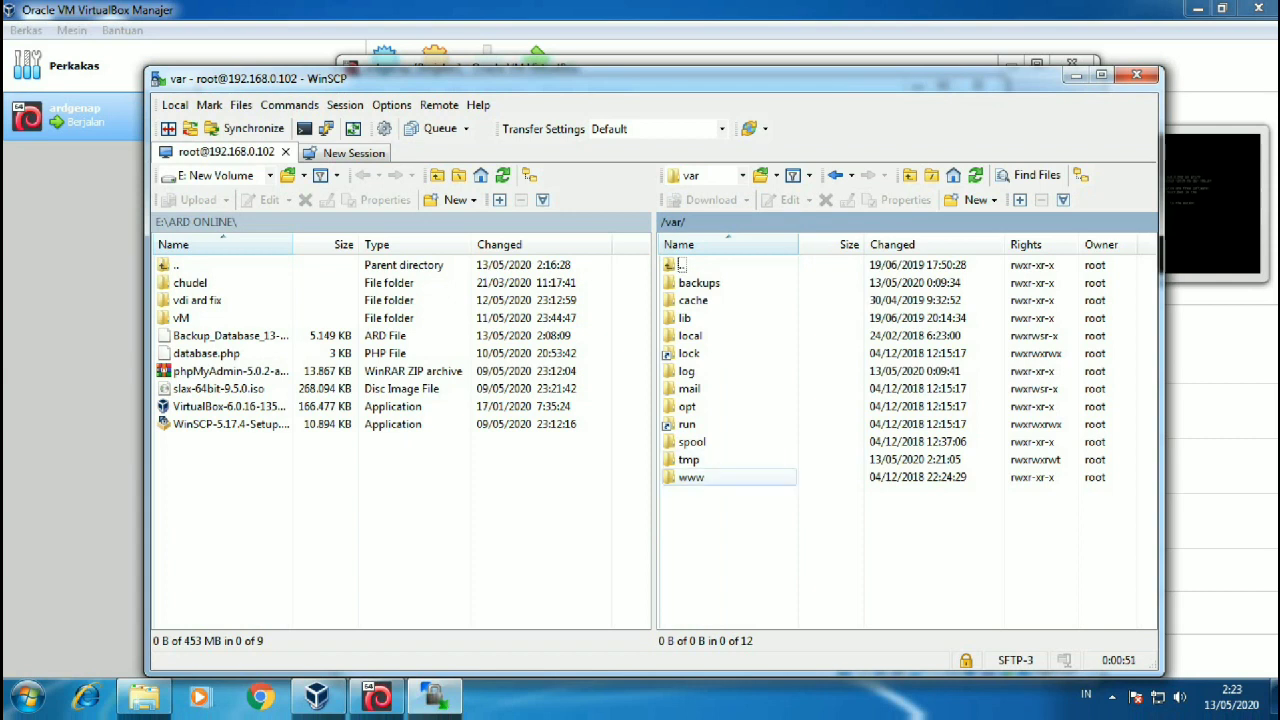
key("Return")
key("Down")
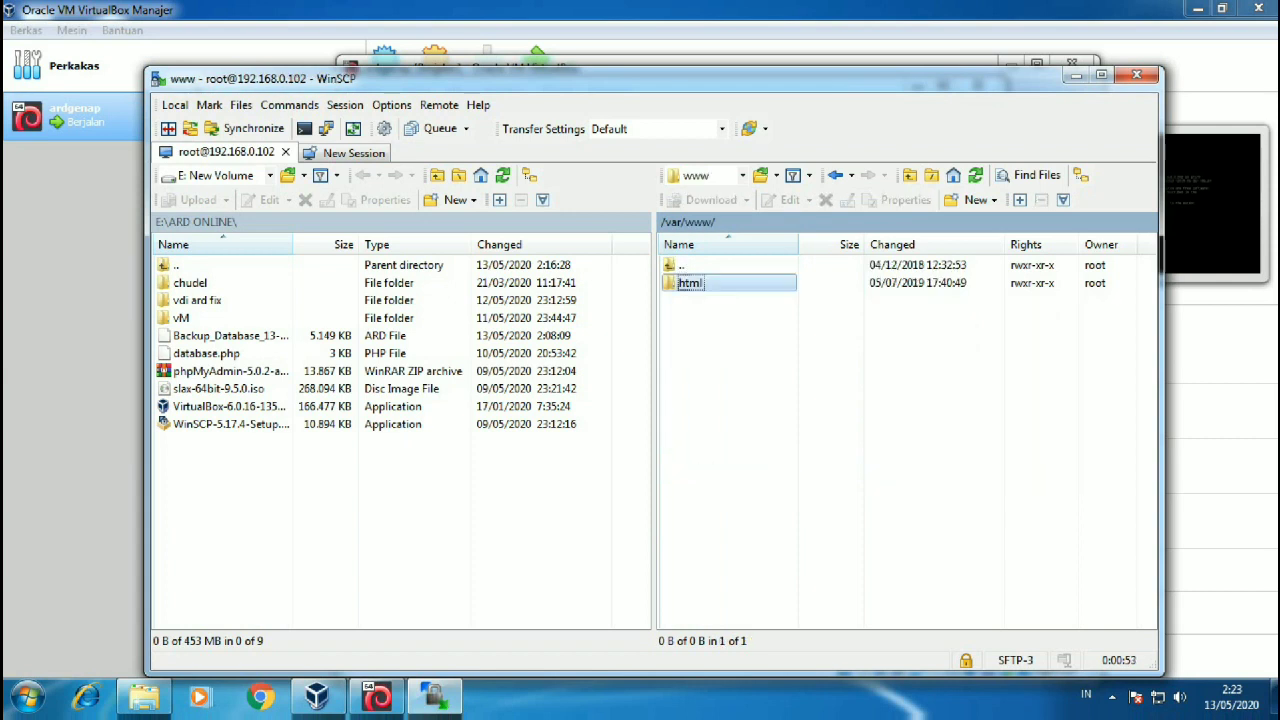
key("Return")
key("Down")
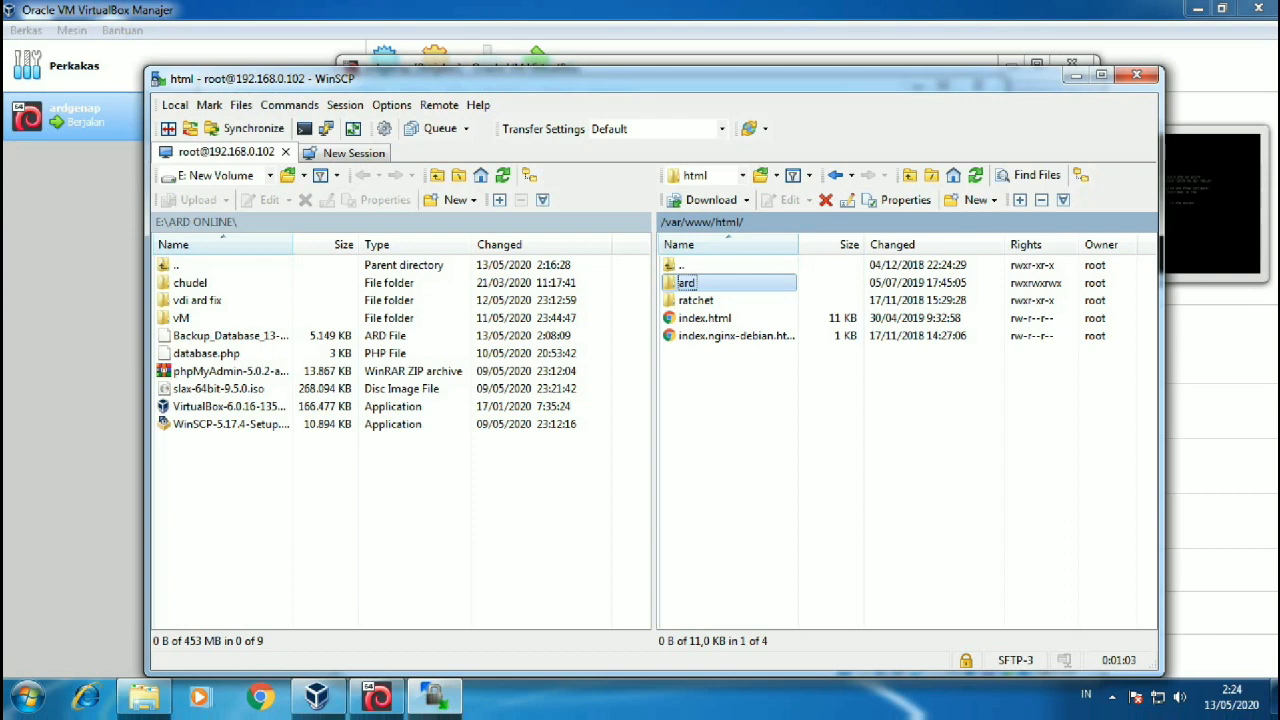
right_click(697, 286)
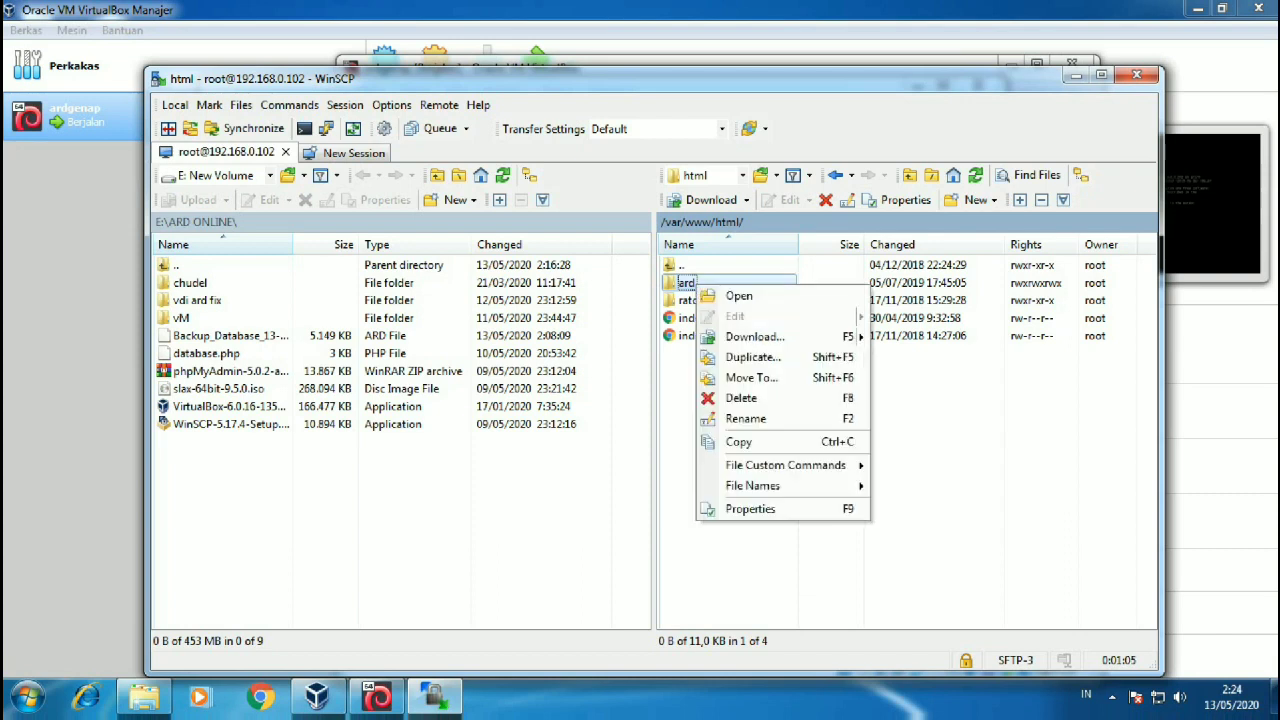
left_click(746, 419)
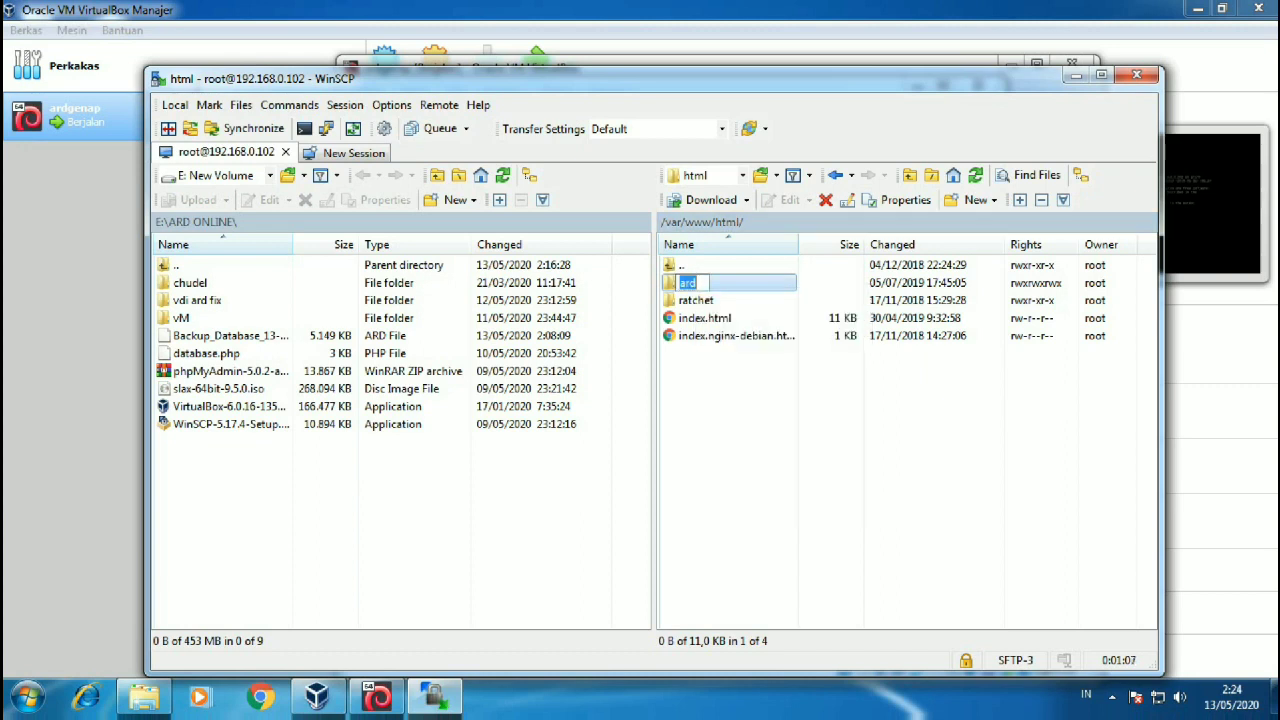
Cancel the rename and download the remote ard folder into E:\ARD ONLINE, overwriting existing files
left_click(746, 419)
left_click(688, 283)
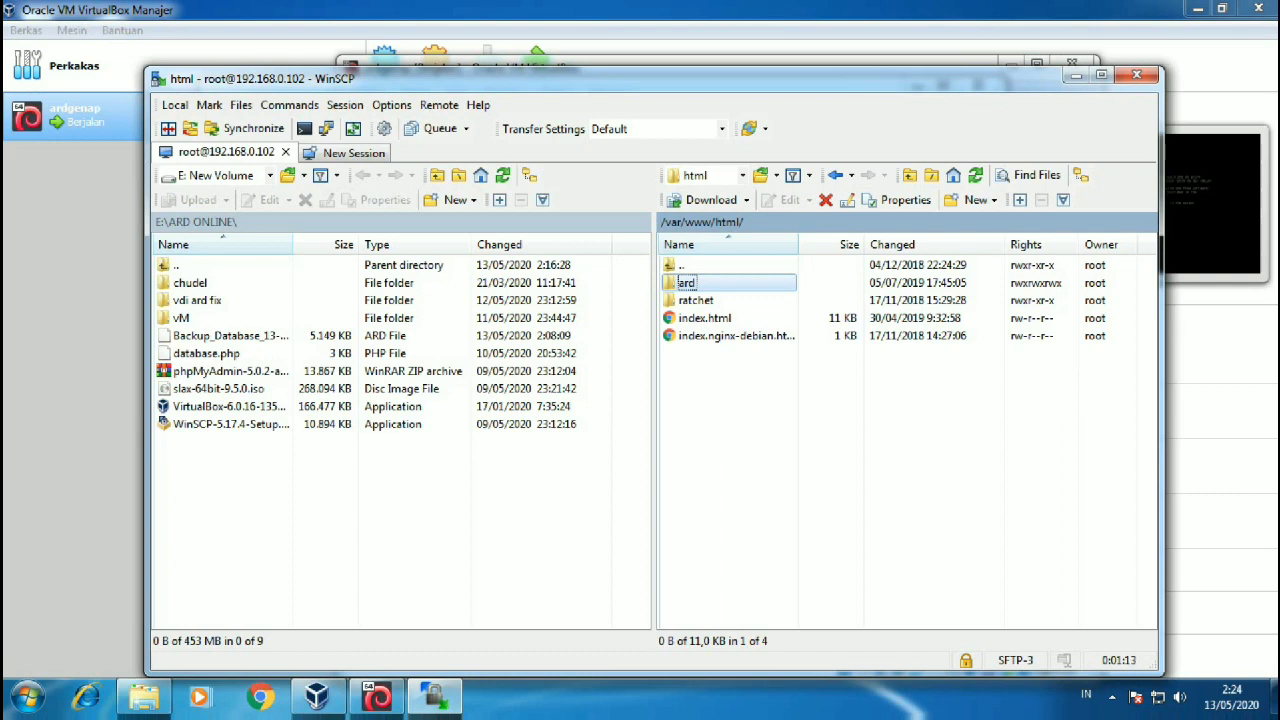
left_click_drag(688, 283, 400, 510)
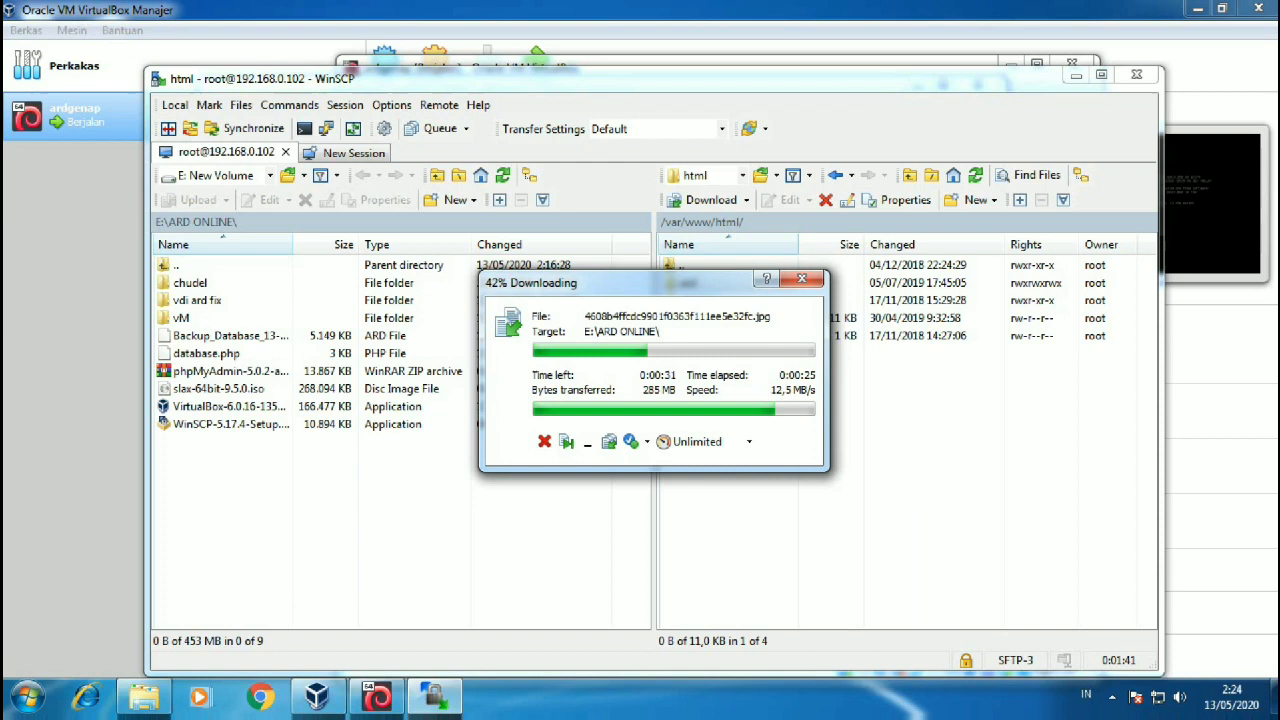
left_click(642, 447)
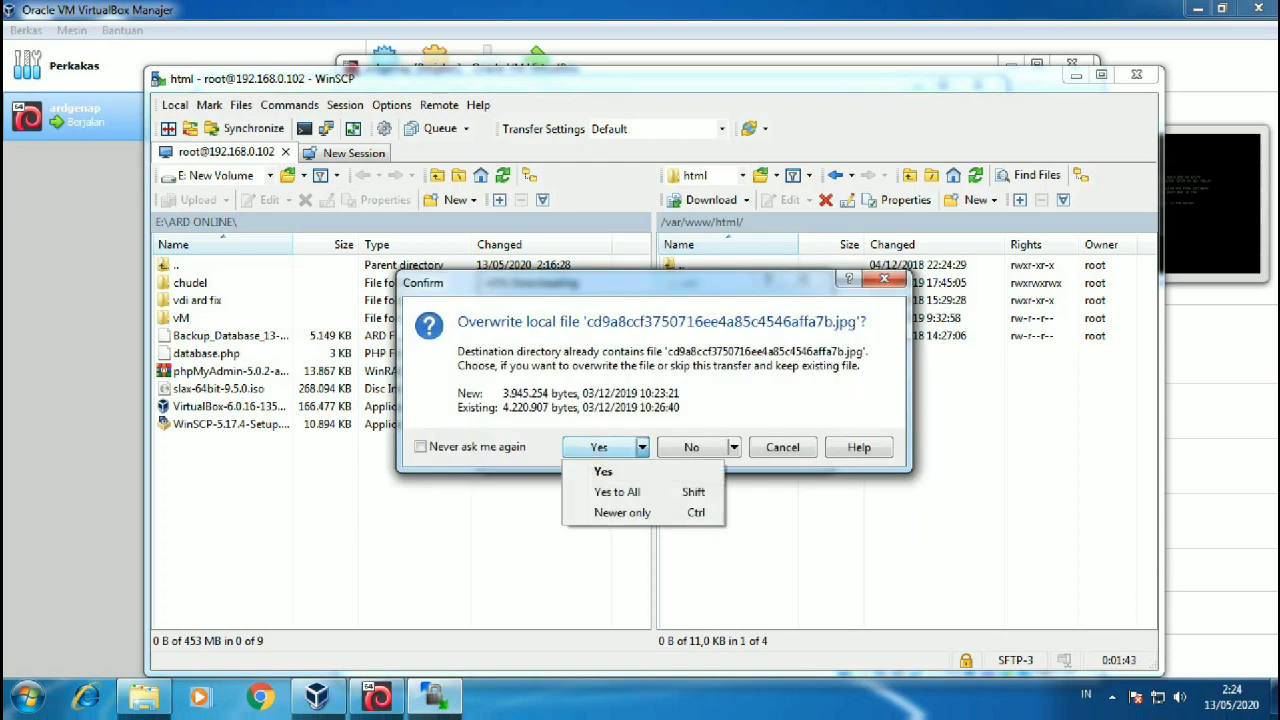
left_click(617, 492)
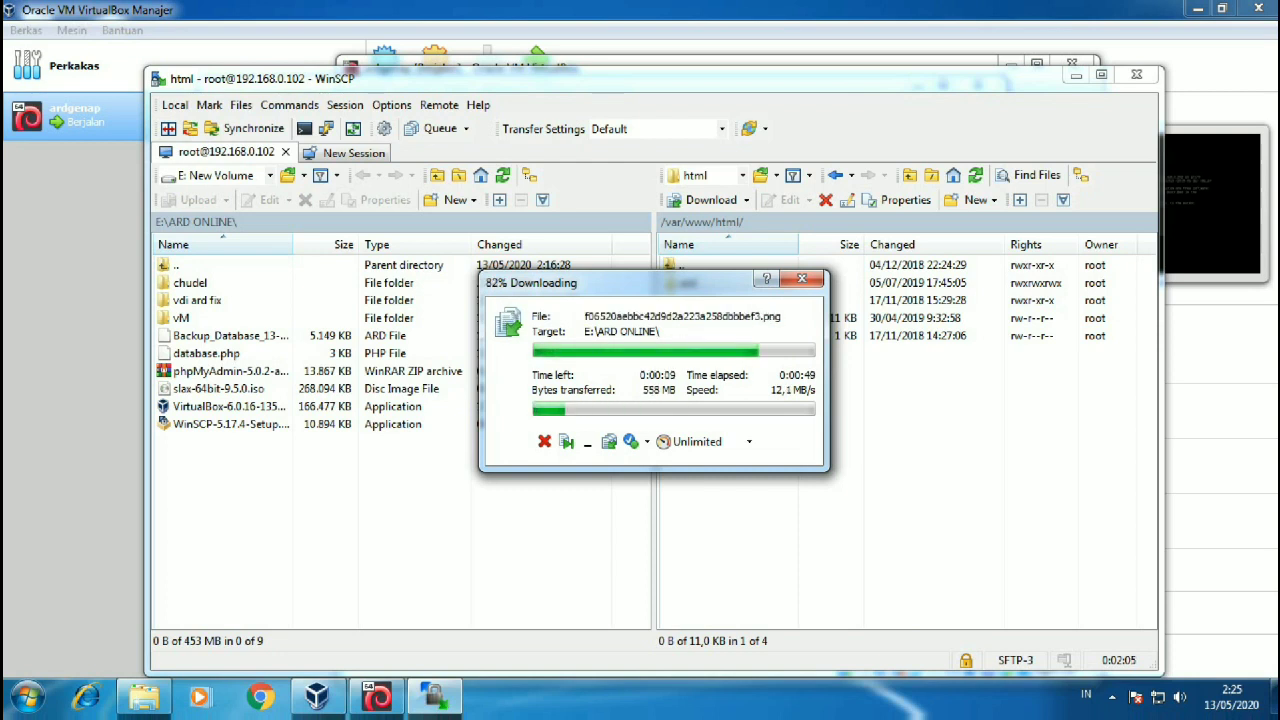
Check the notification area, then open Chrome with a new tab while the download runs
left_click(1112, 696)
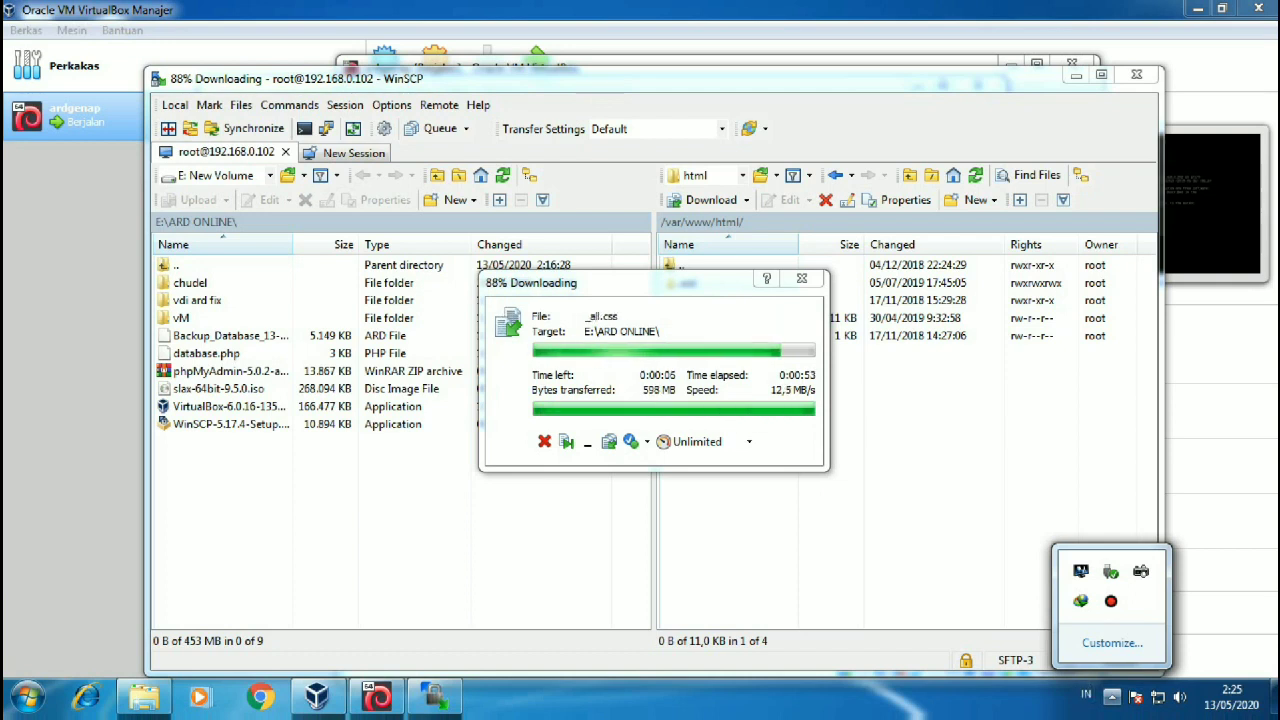
left_click(1112, 696)
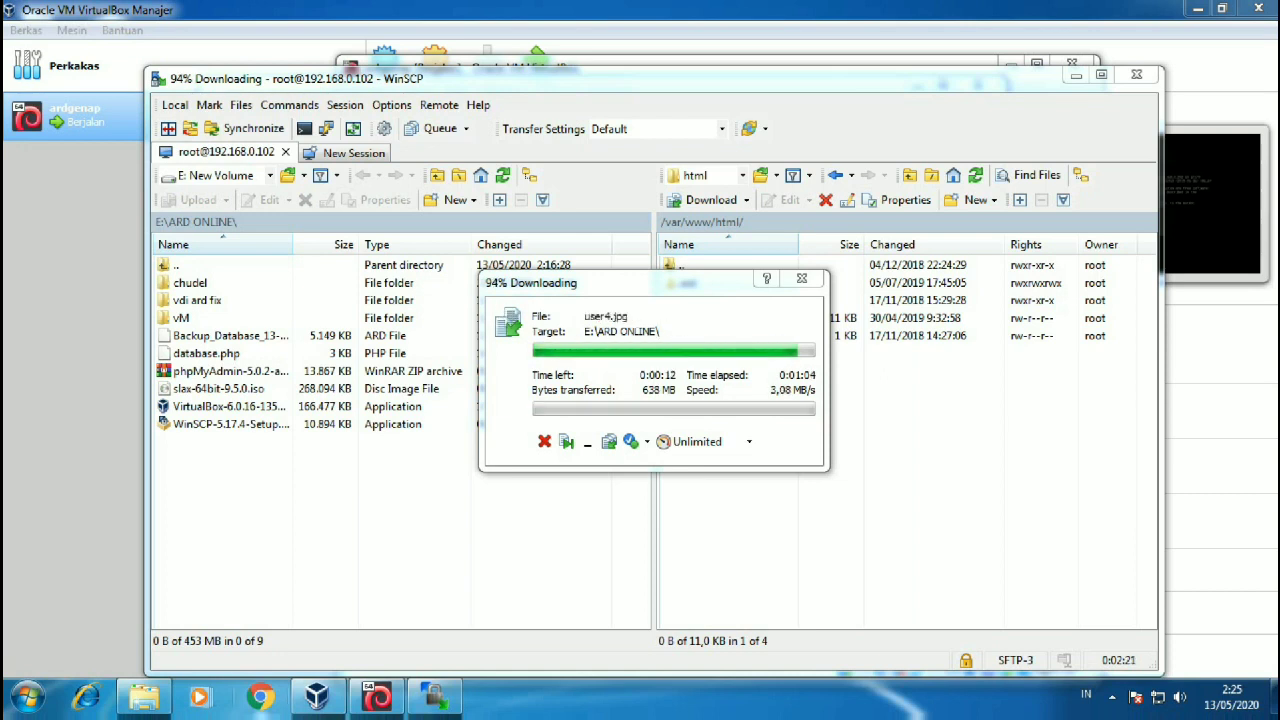
left_click(259, 697)
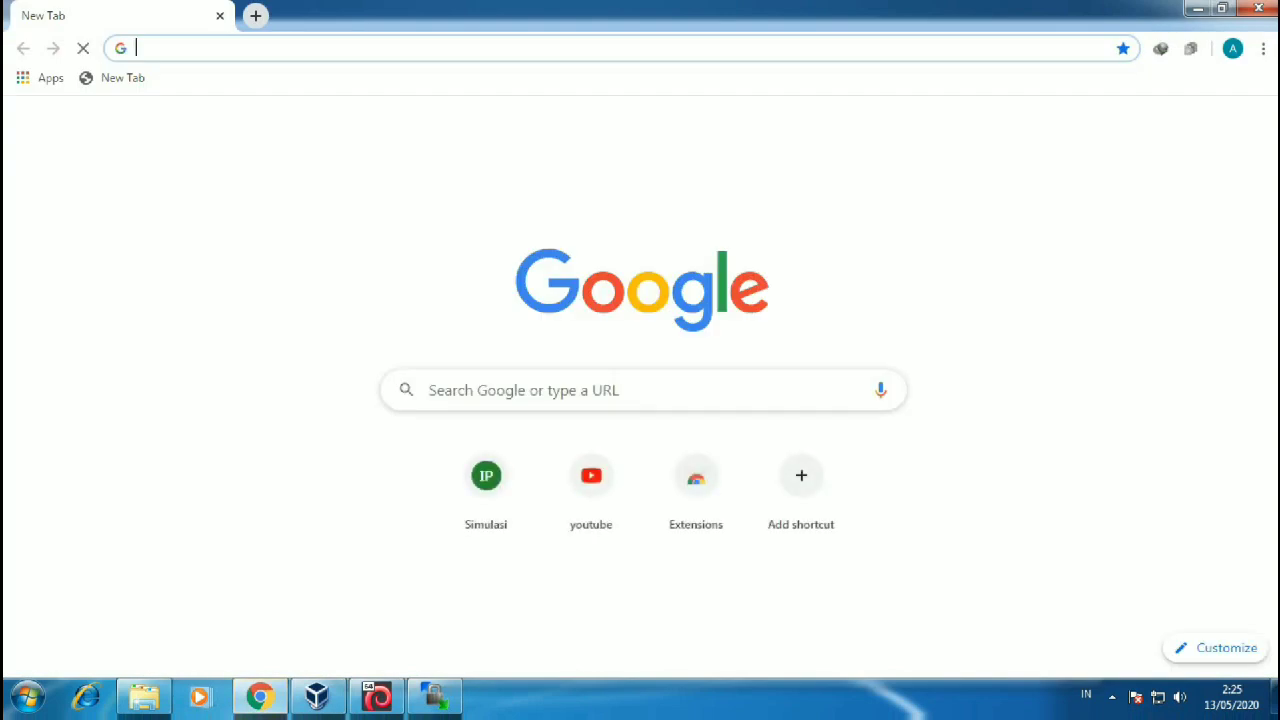
Load 192.168.0.102/chudel in Chrome, which returns 404 Page Not Found
type("192")
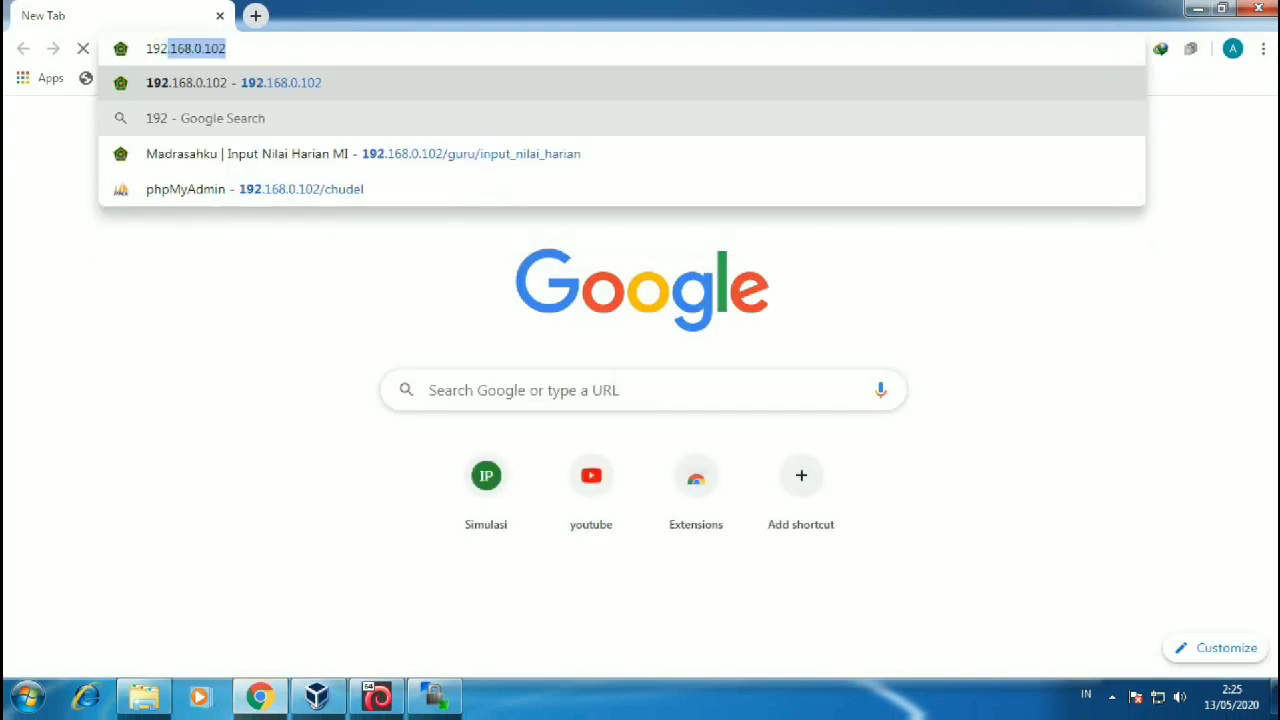
type(".168.")
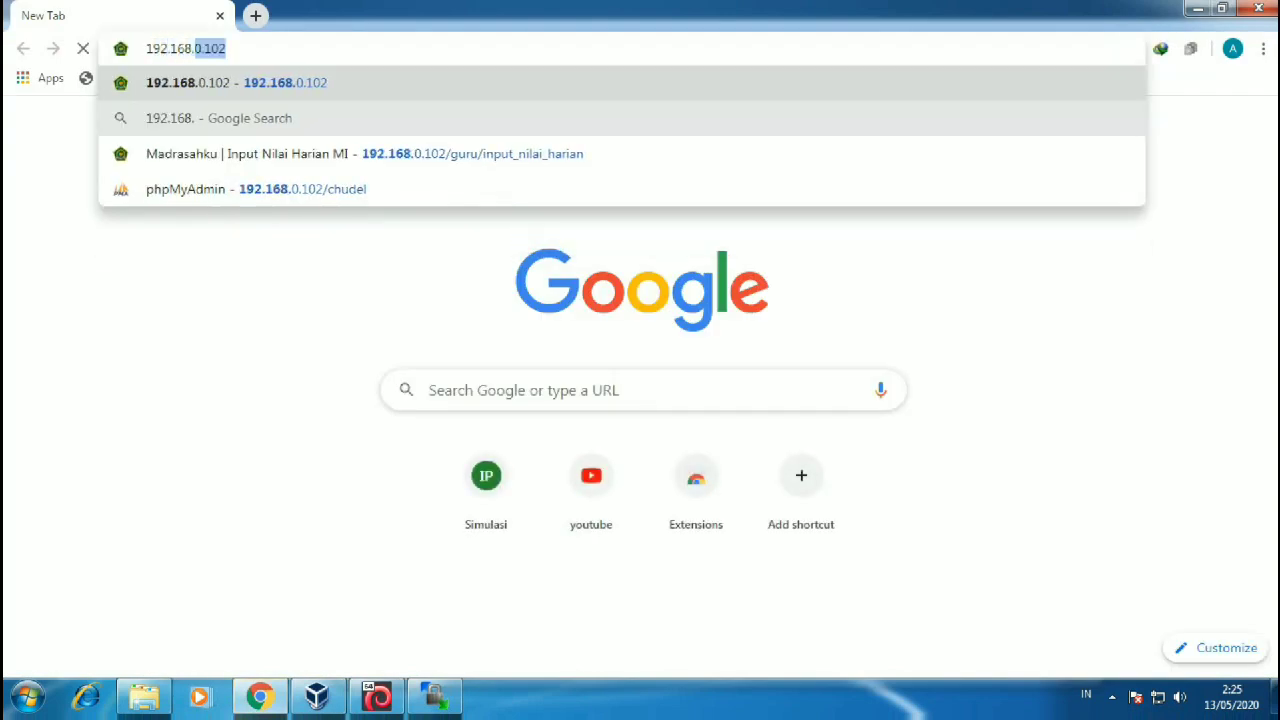
type("0.102")
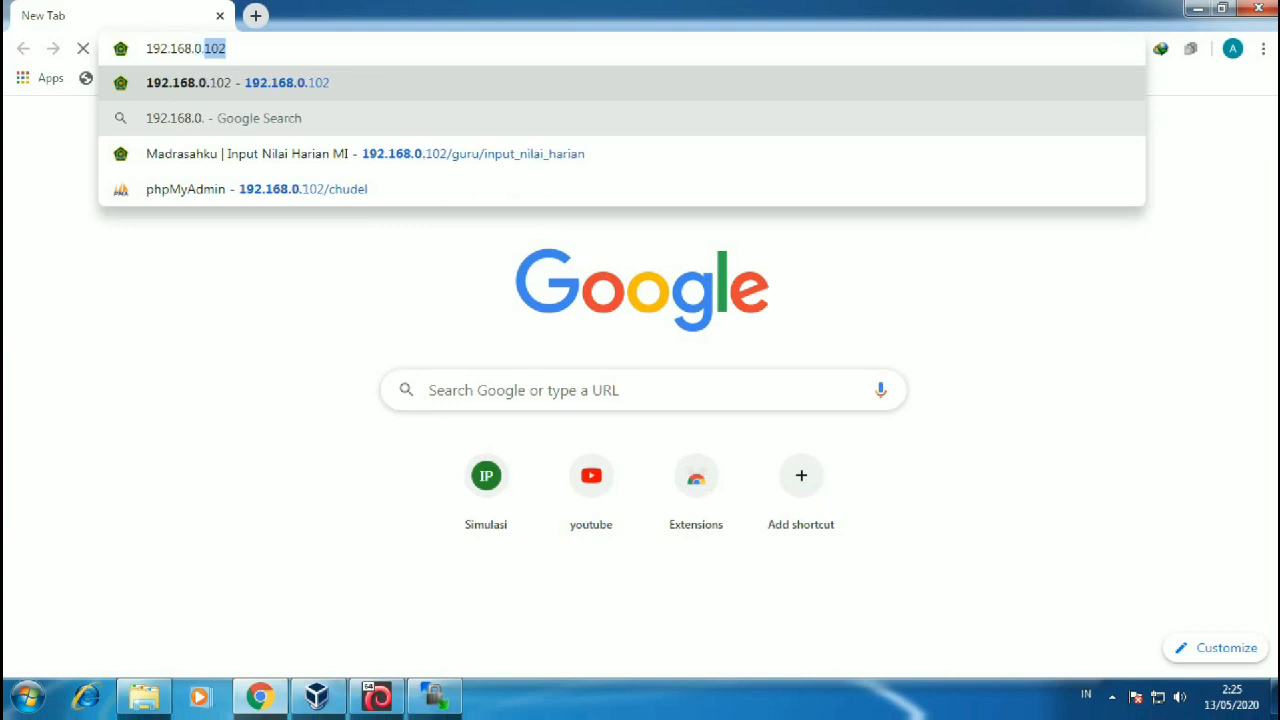
type("/")
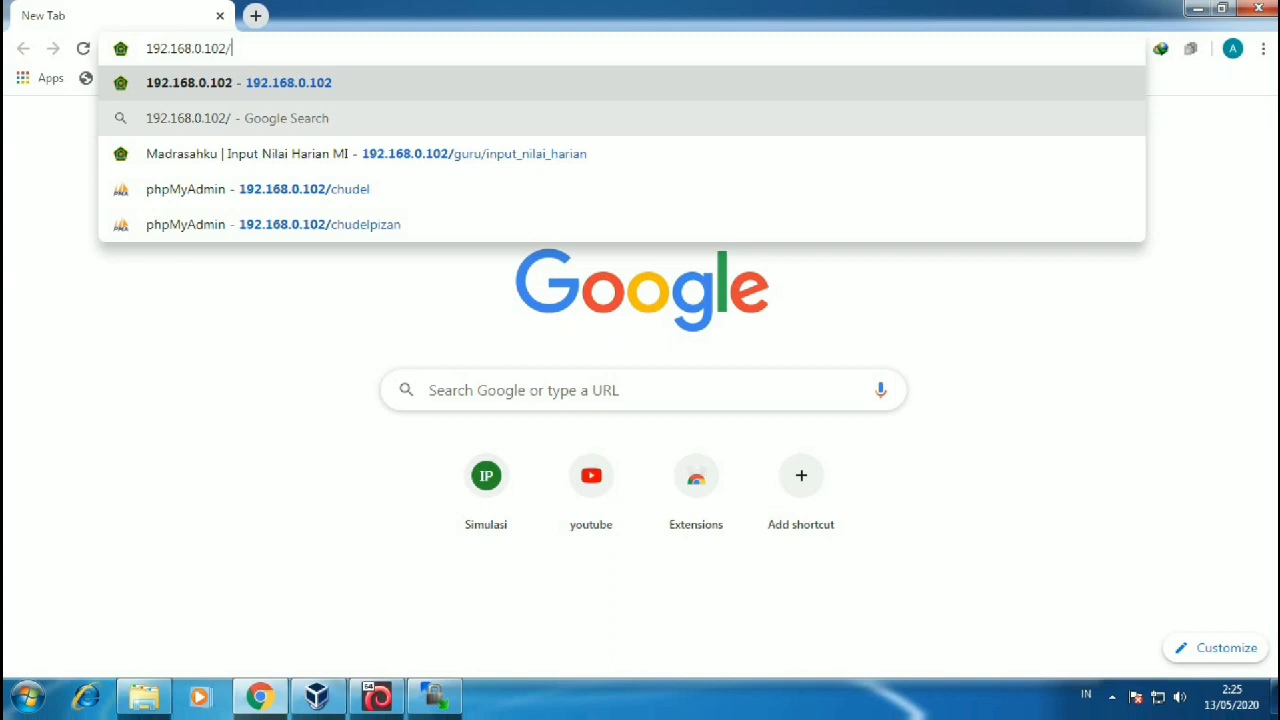
left_click(433, 697)
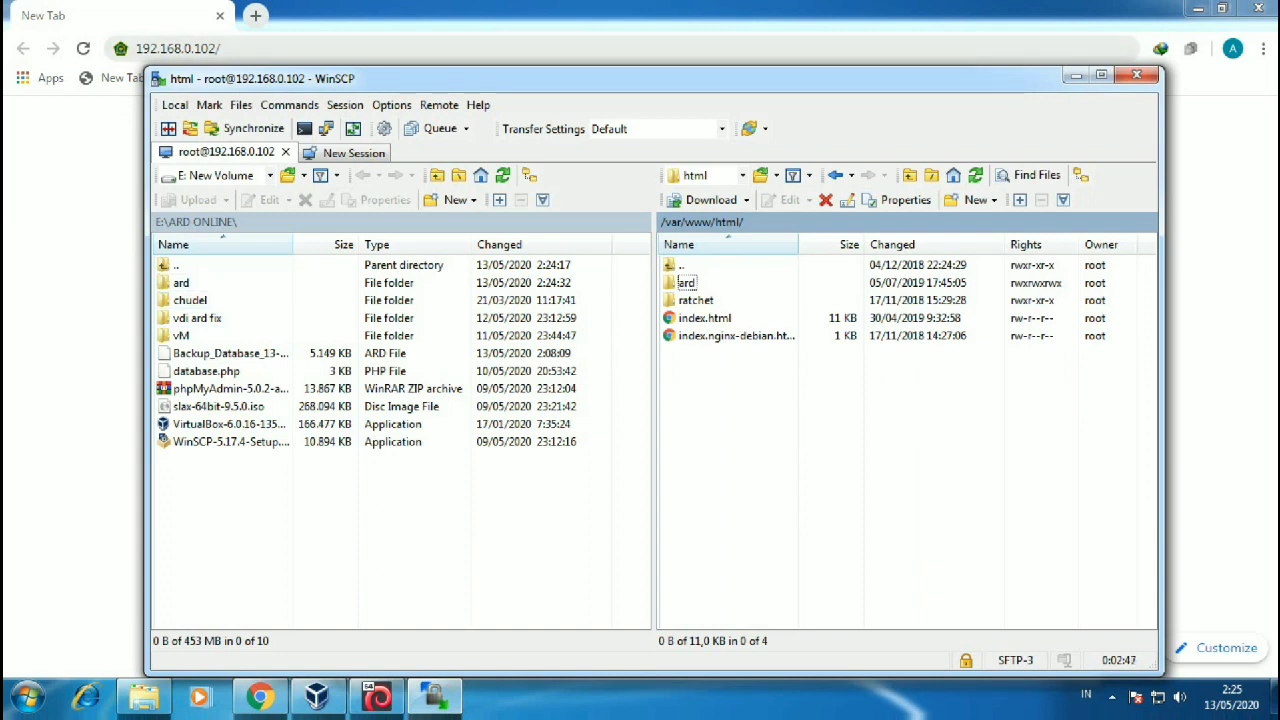
left_click(221, 48)
type("chudel")
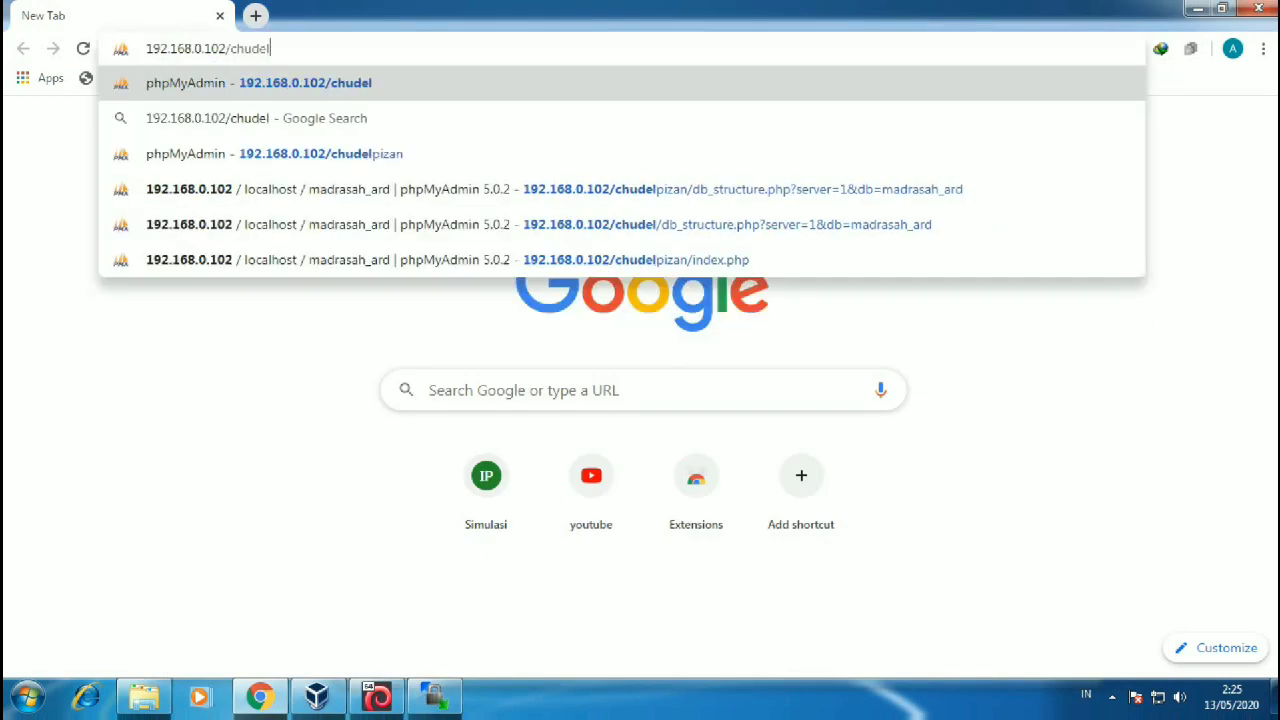
key("Return")
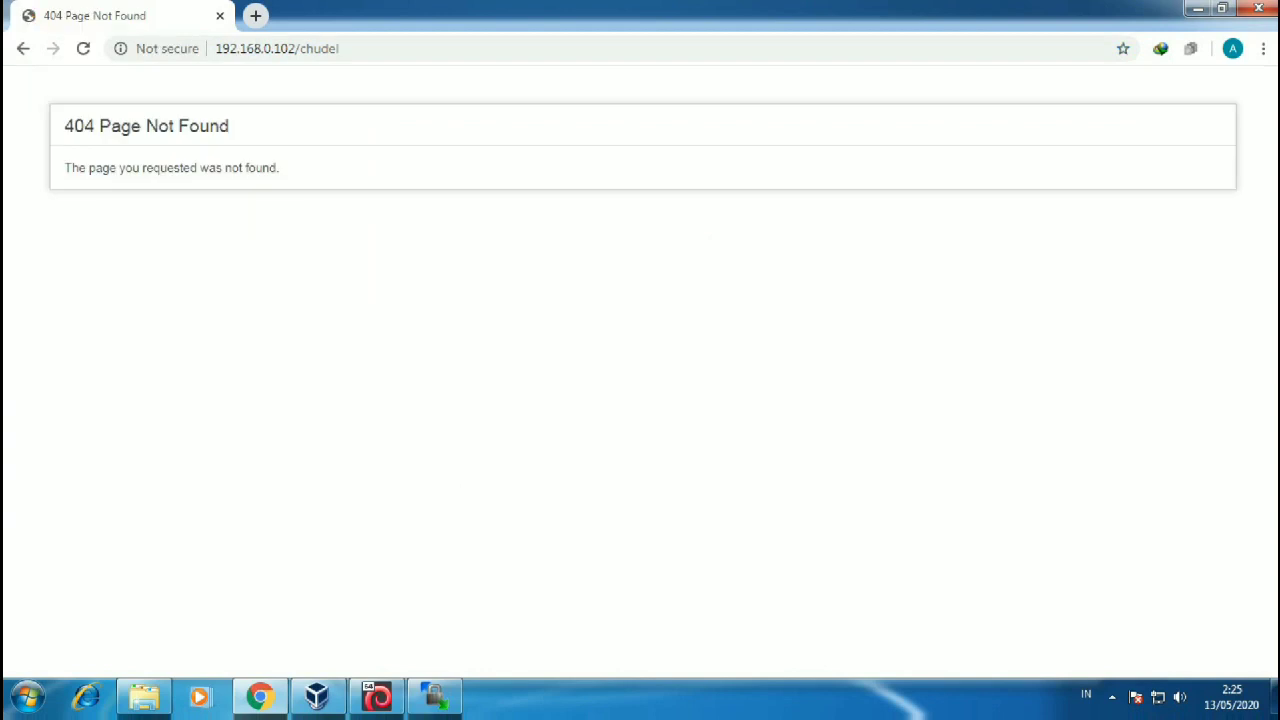
Check WinSCP, then reload 192.168.0.102/chudel in Chrome, which still shows 404
left_click(434, 698)
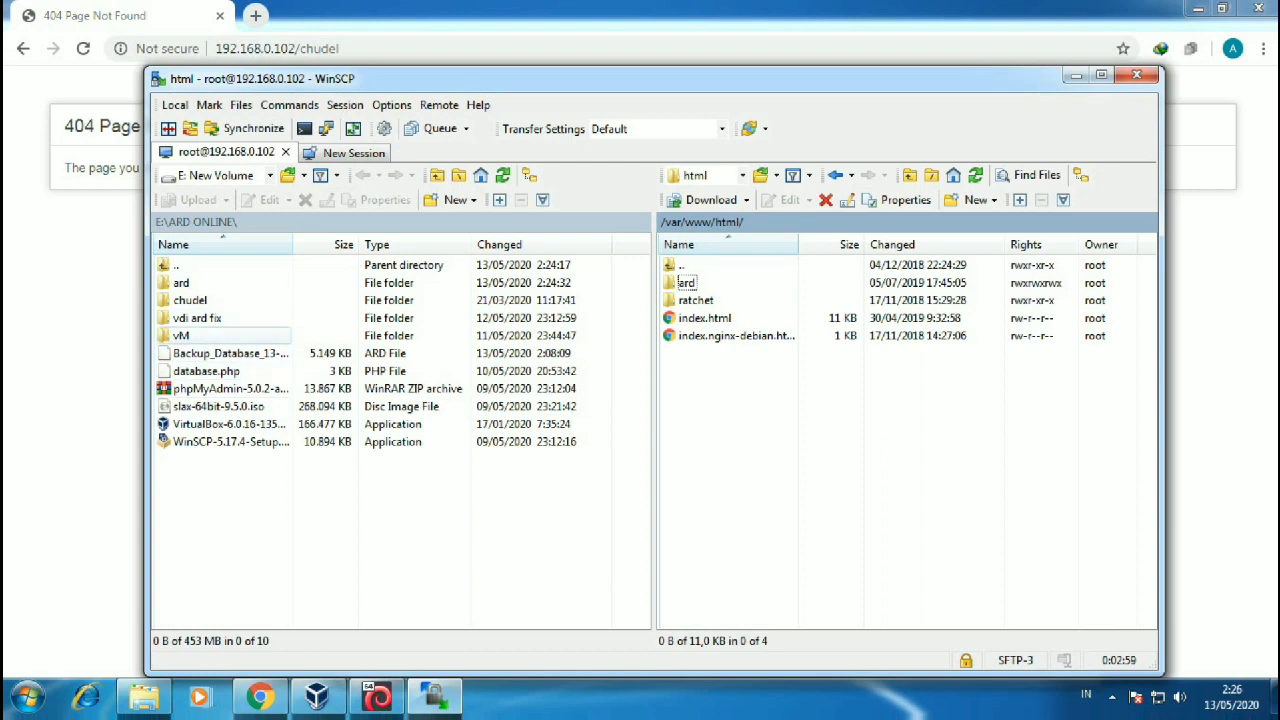
left_click(97, 262)
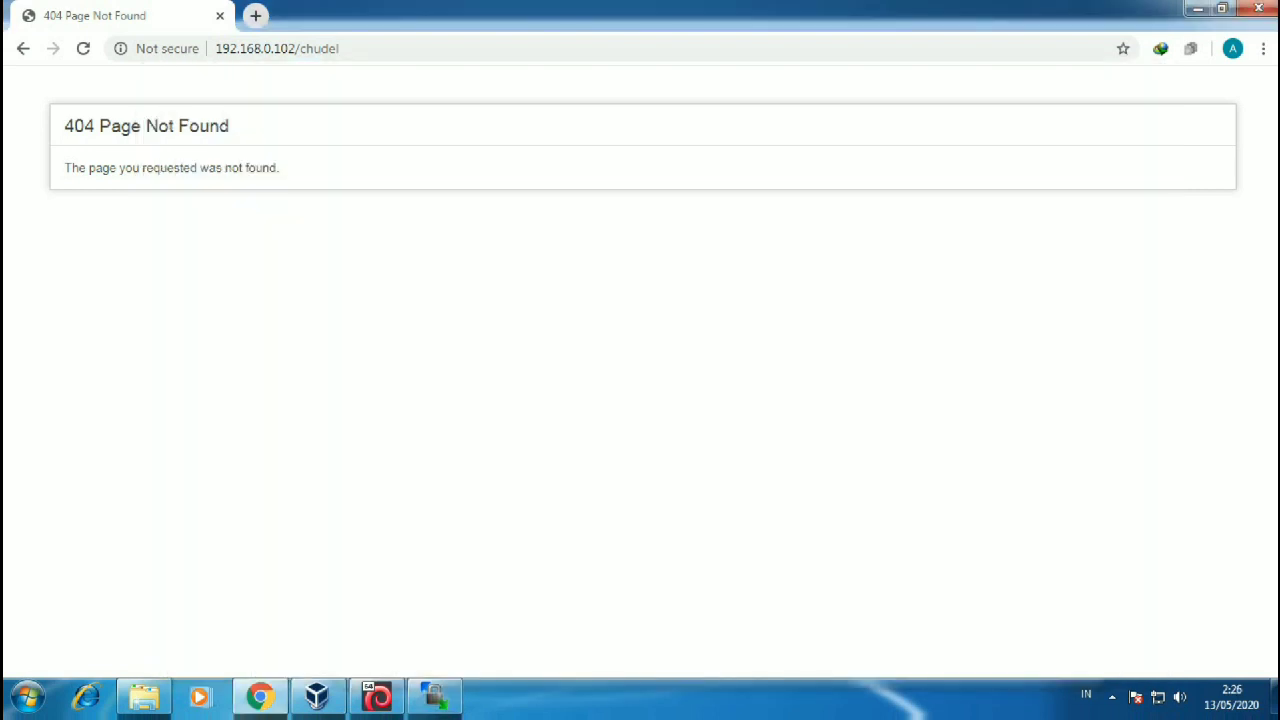
left_click(360, 48)
key("Return")
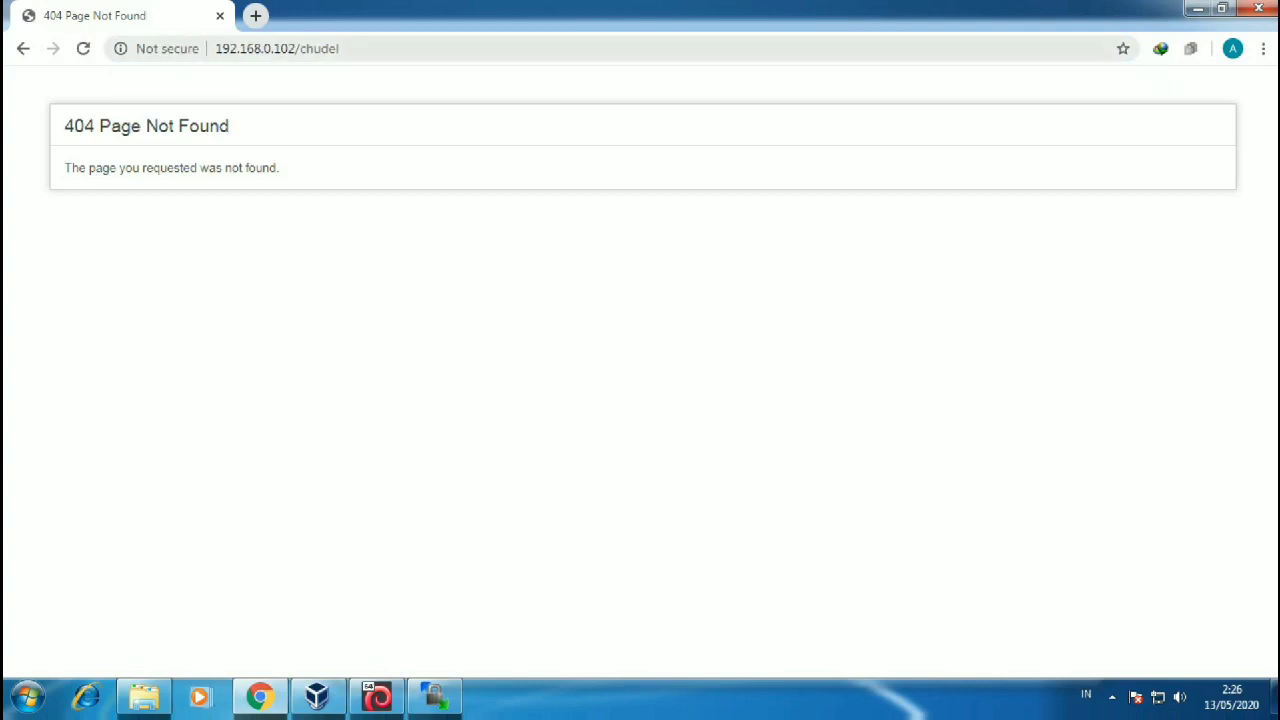
left_click(360, 48)
left_click(360, 48)
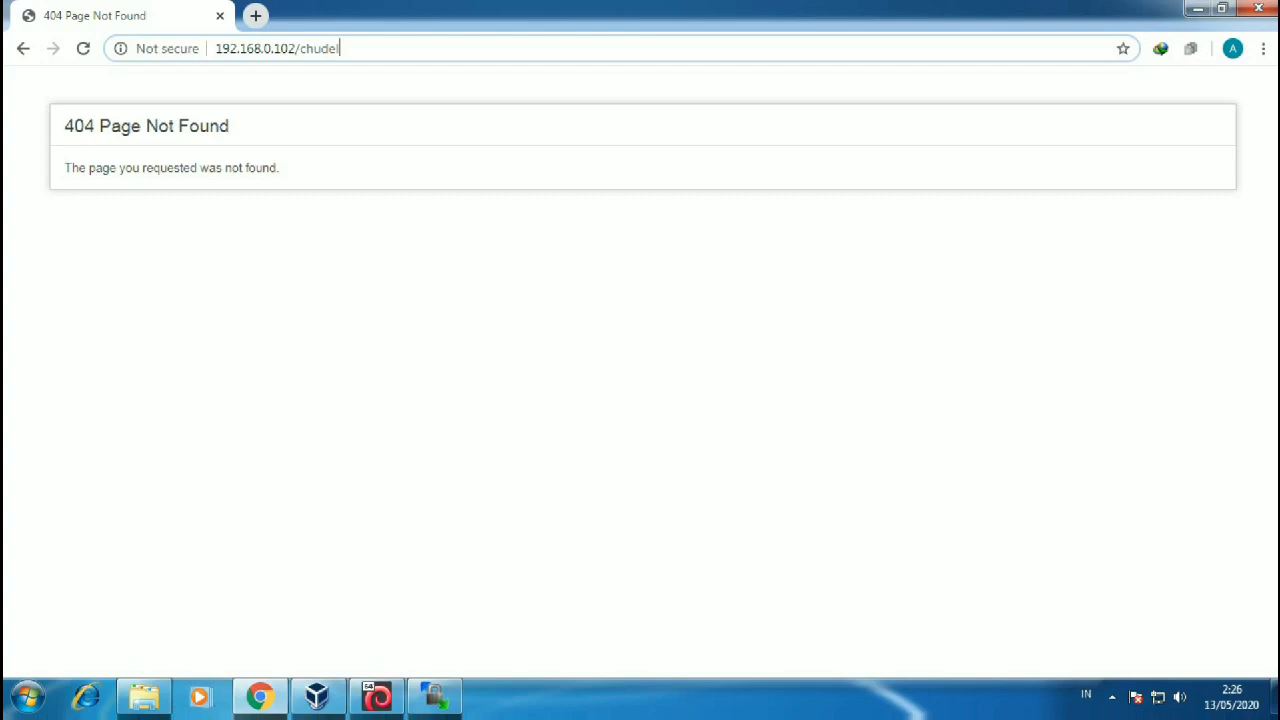
Bring the E:\ARD ONLINE folder window to the front
mouse_move(259, 697)
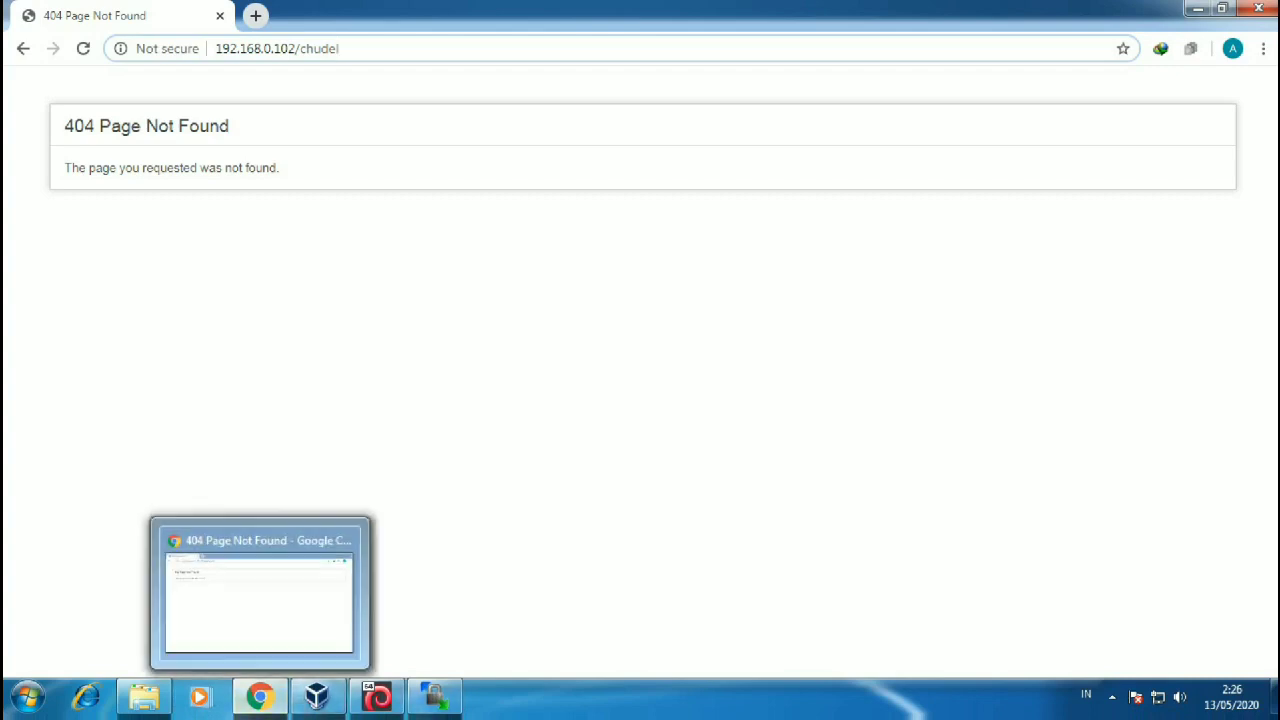
mouse_move(143, 697)
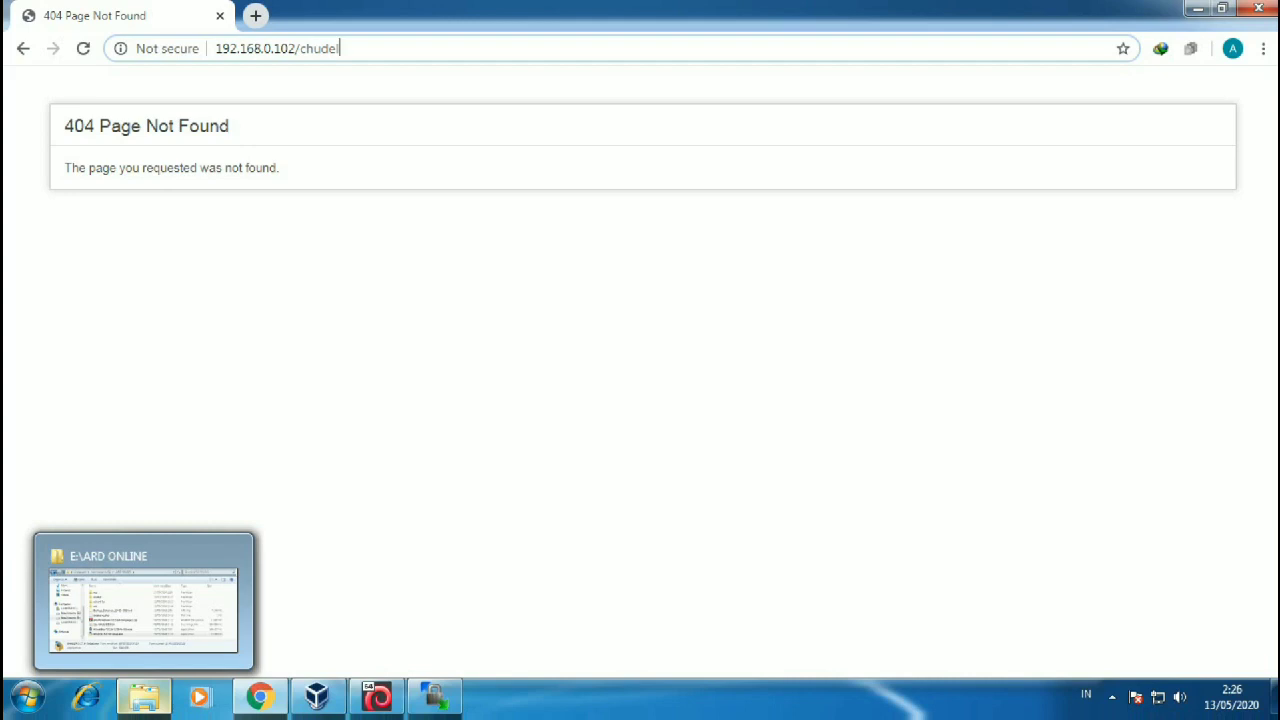
left_click(143, 697)
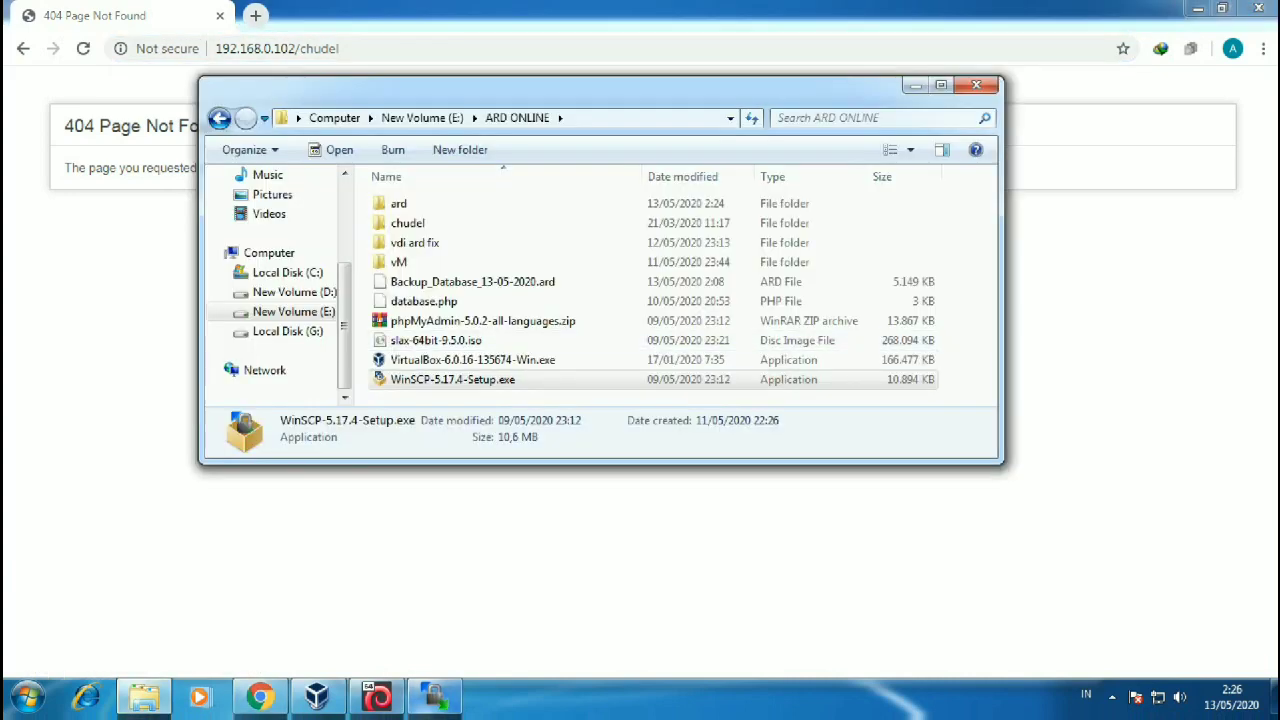
Switch to WinSCP and select the local chudel folder in E:\ARD ONLINE
left_click(433, 697)
left_click(190, 300)
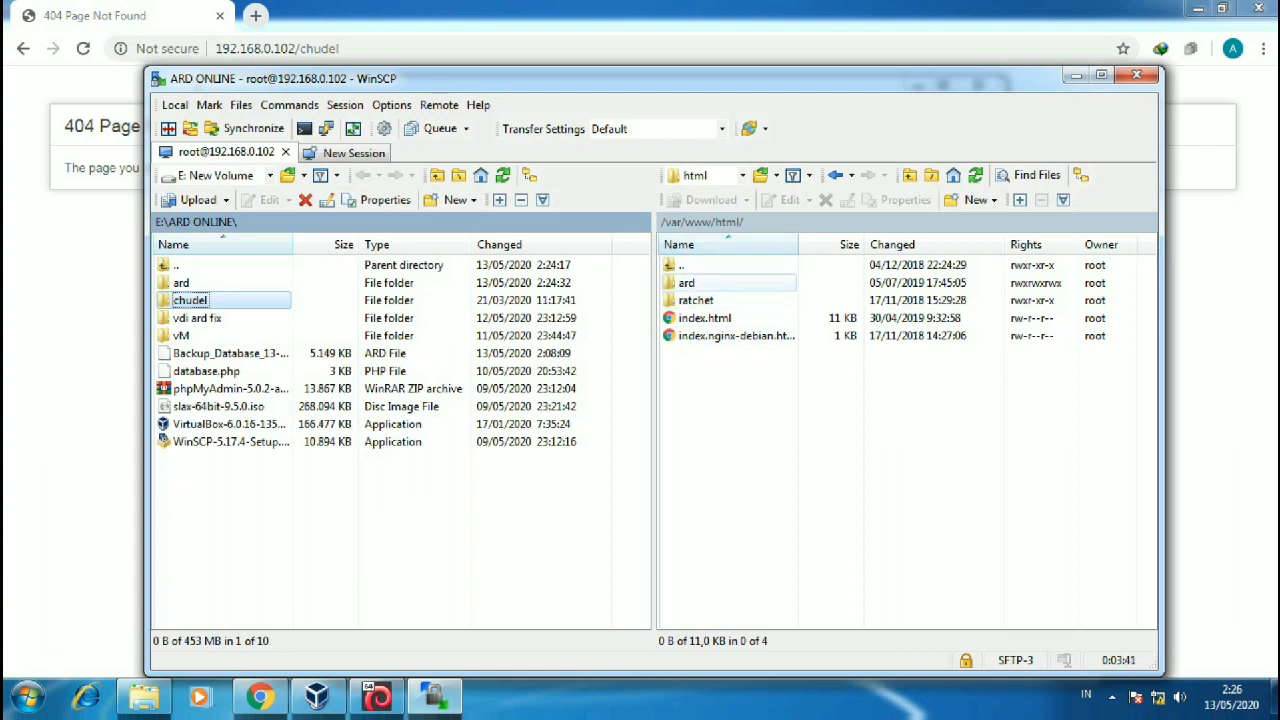
Upload the local chudel folder into /var/www/html/ard/ on the server, then return to Chrome
double_click(686, 283)
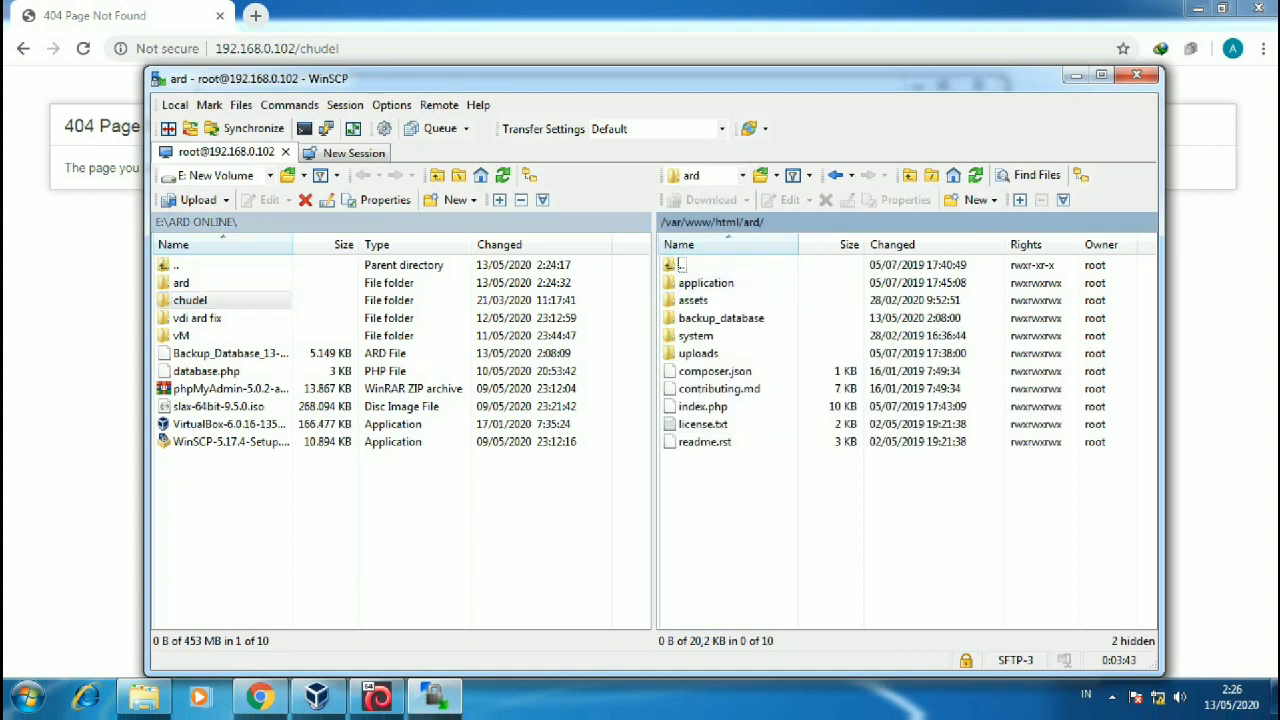
left_click(190, 300)
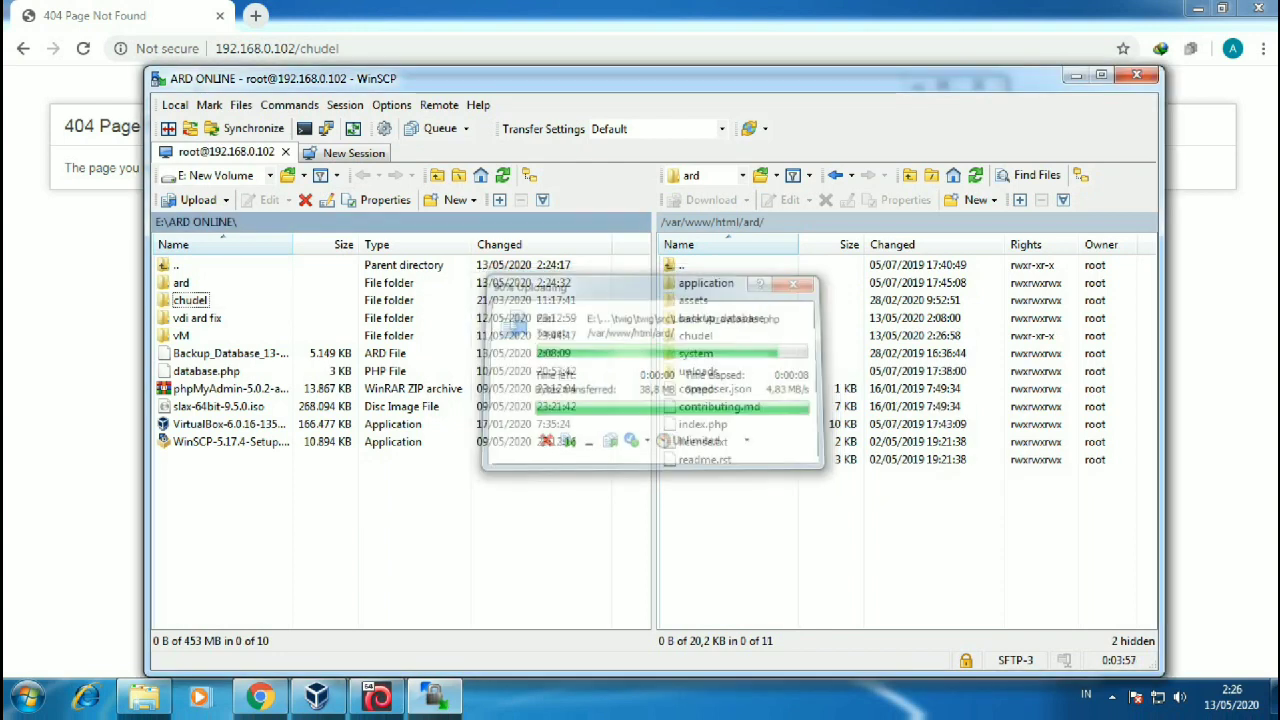
left_click(696, 336)
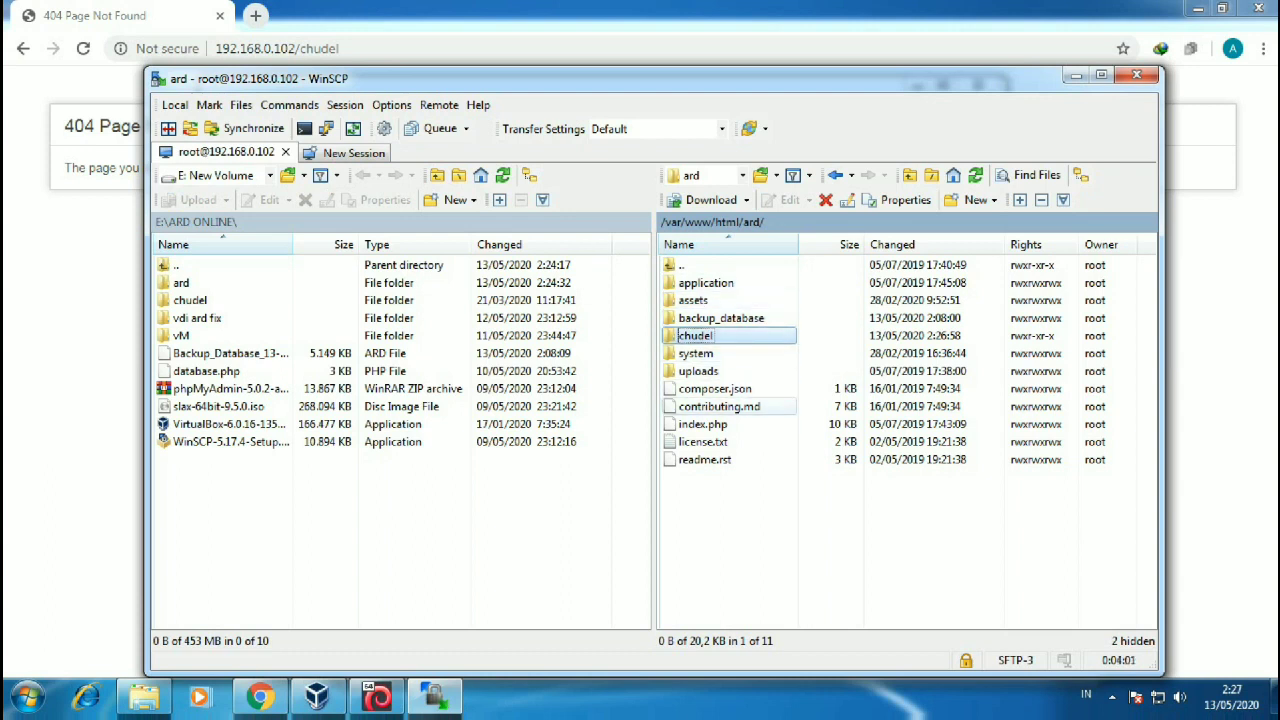
left_click(259, 697)
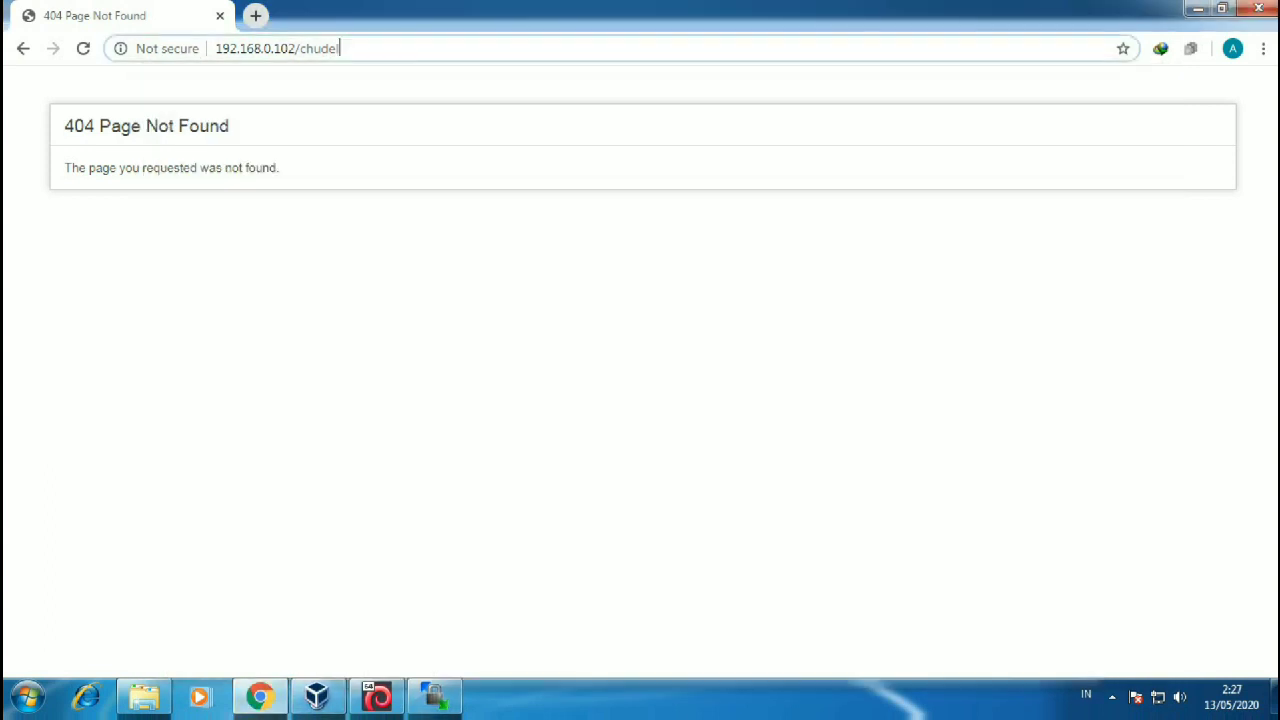
Load 192.168.0.102/chudel/ to show the phpMyAdmin login page, then bring the ardgenap VM console forward
type("/")
key("Return")
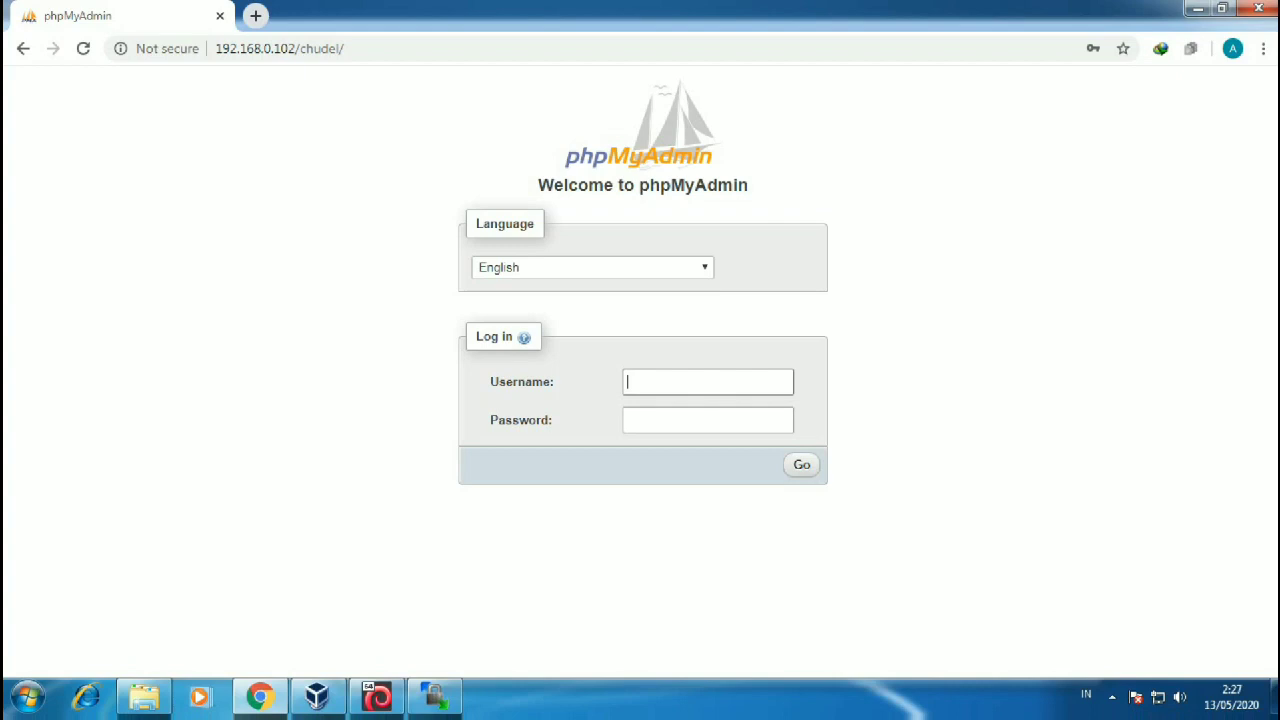
left_click(379, 698)
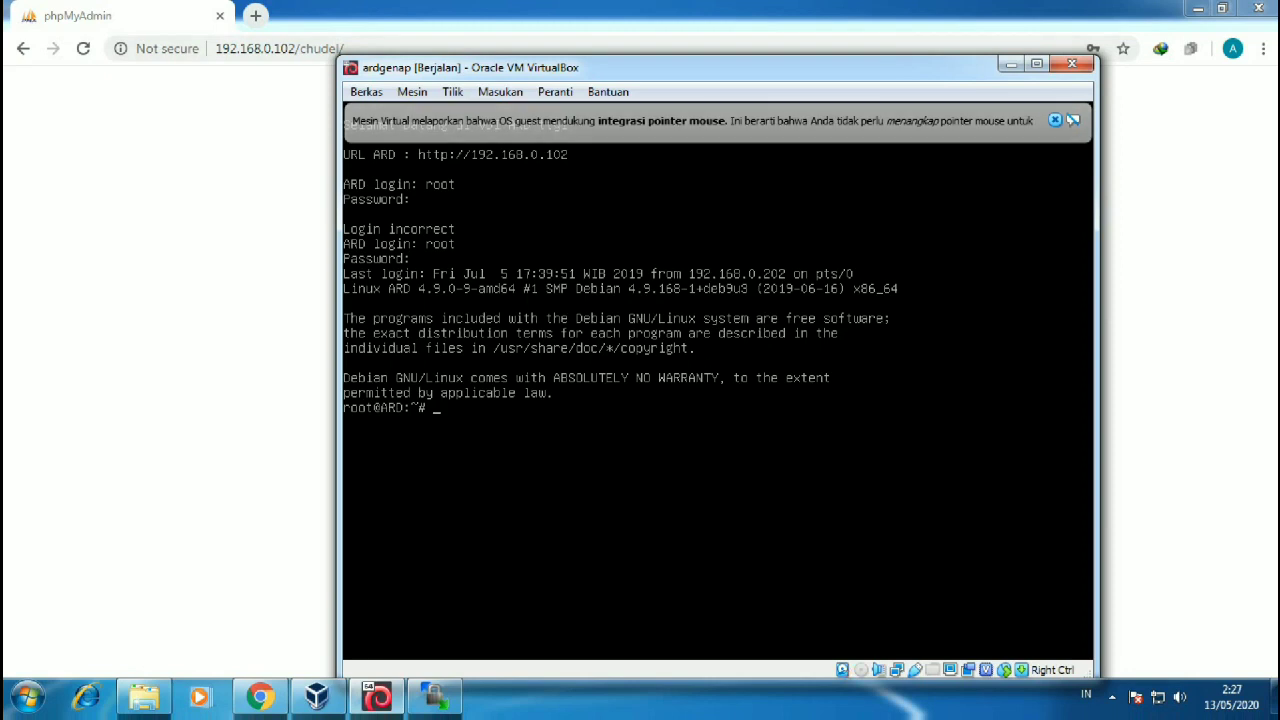
Stop MySQL with 'service mysqld stop' and begin entering a mysqld_safe command at the root prompt
type("service mysqld stop")
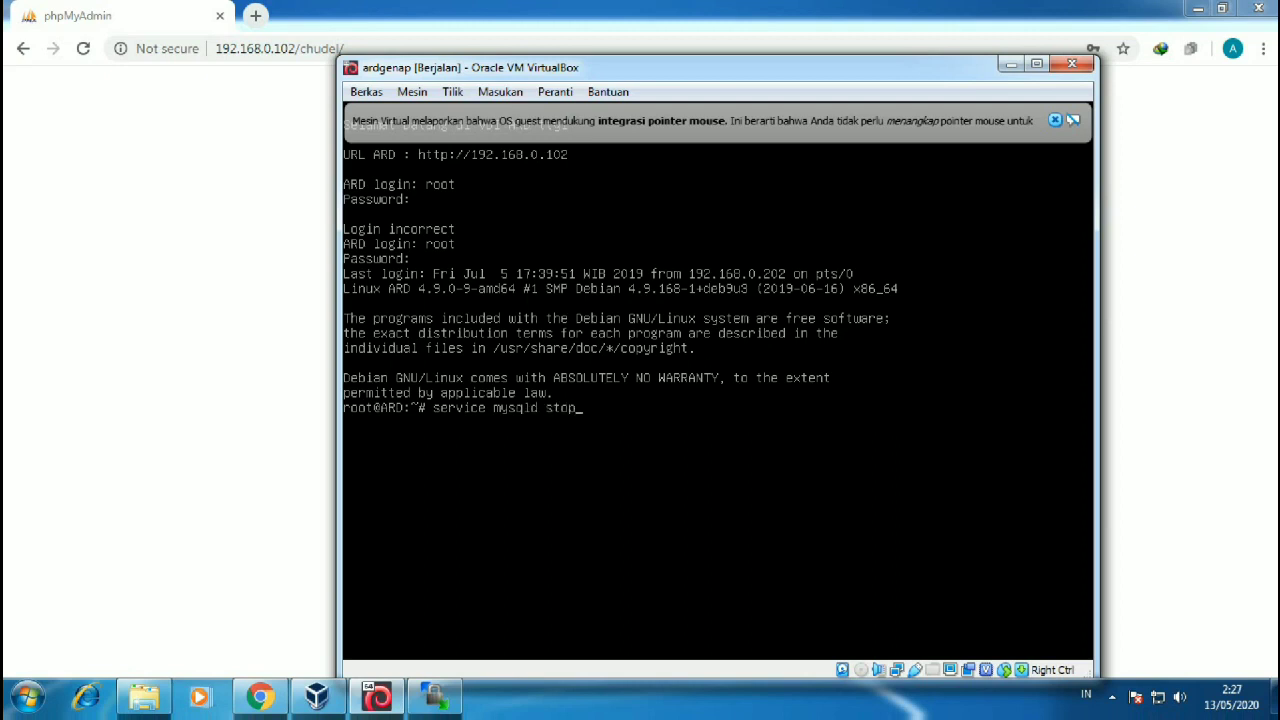
key("Return")
type("mysqld_safe --skip-grant-table")
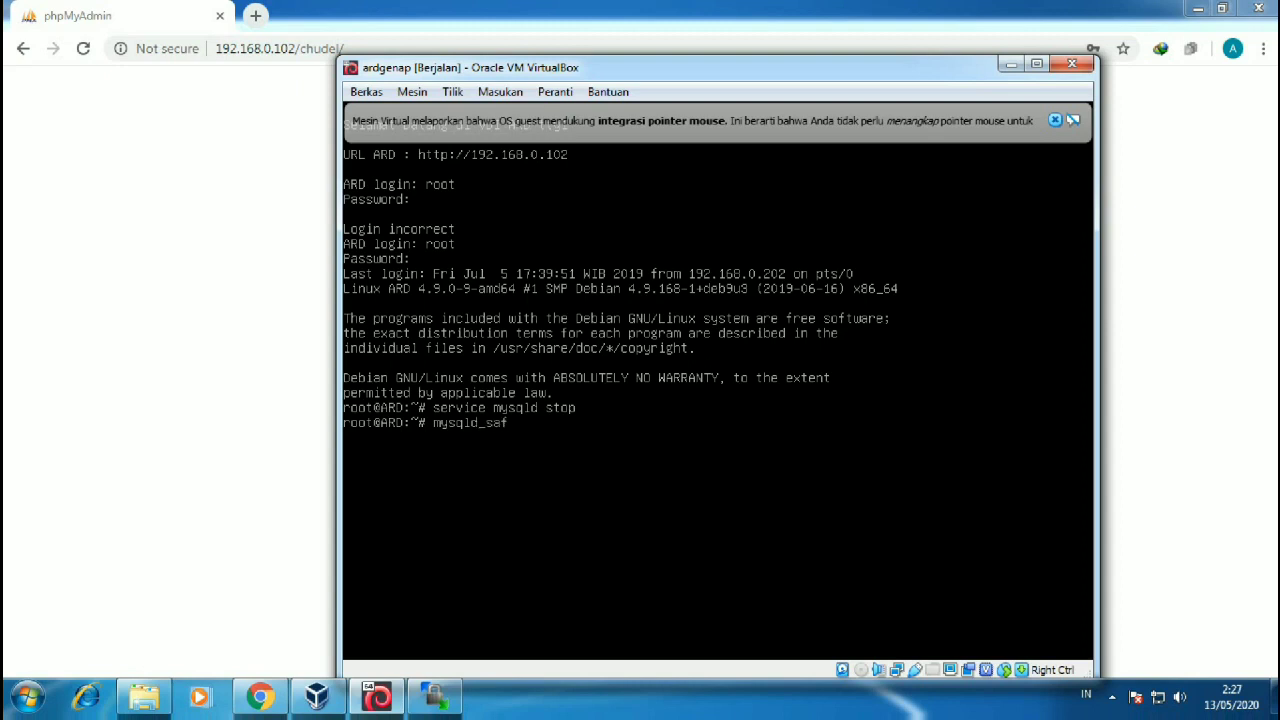
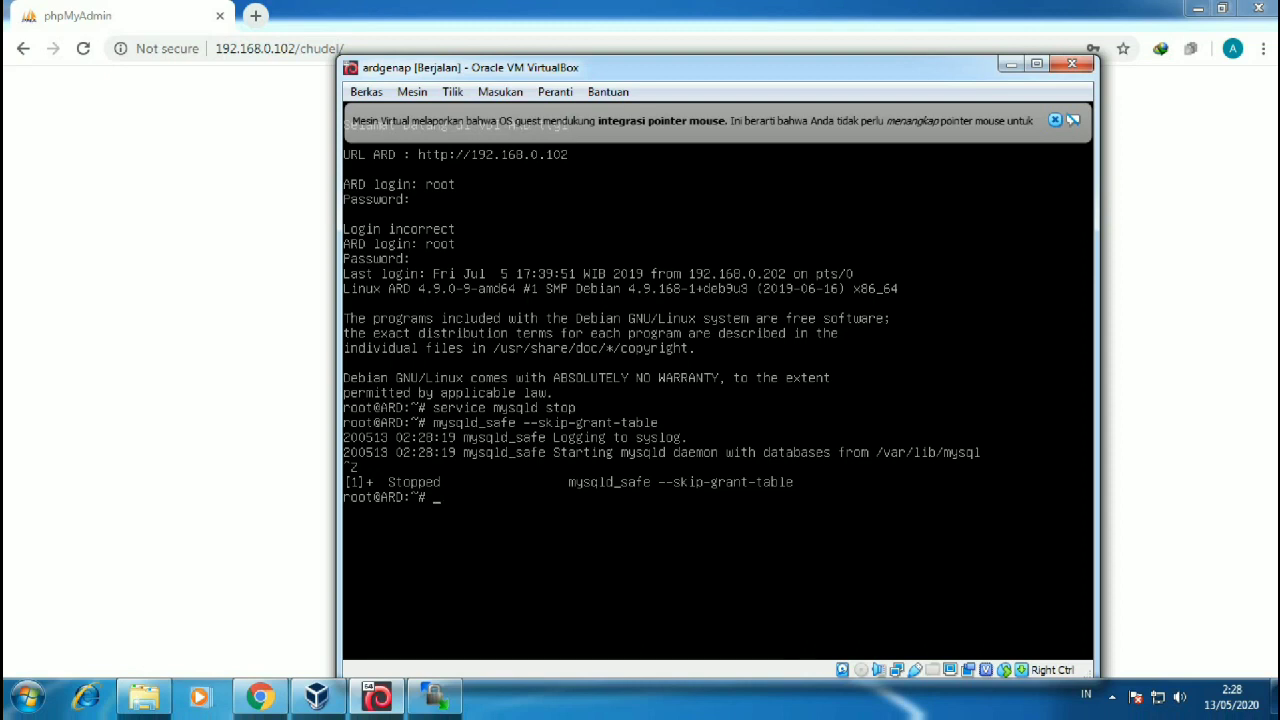
Launch the mysql client to open the MariaDB monitor prompt
type("mysql")
key("Return")
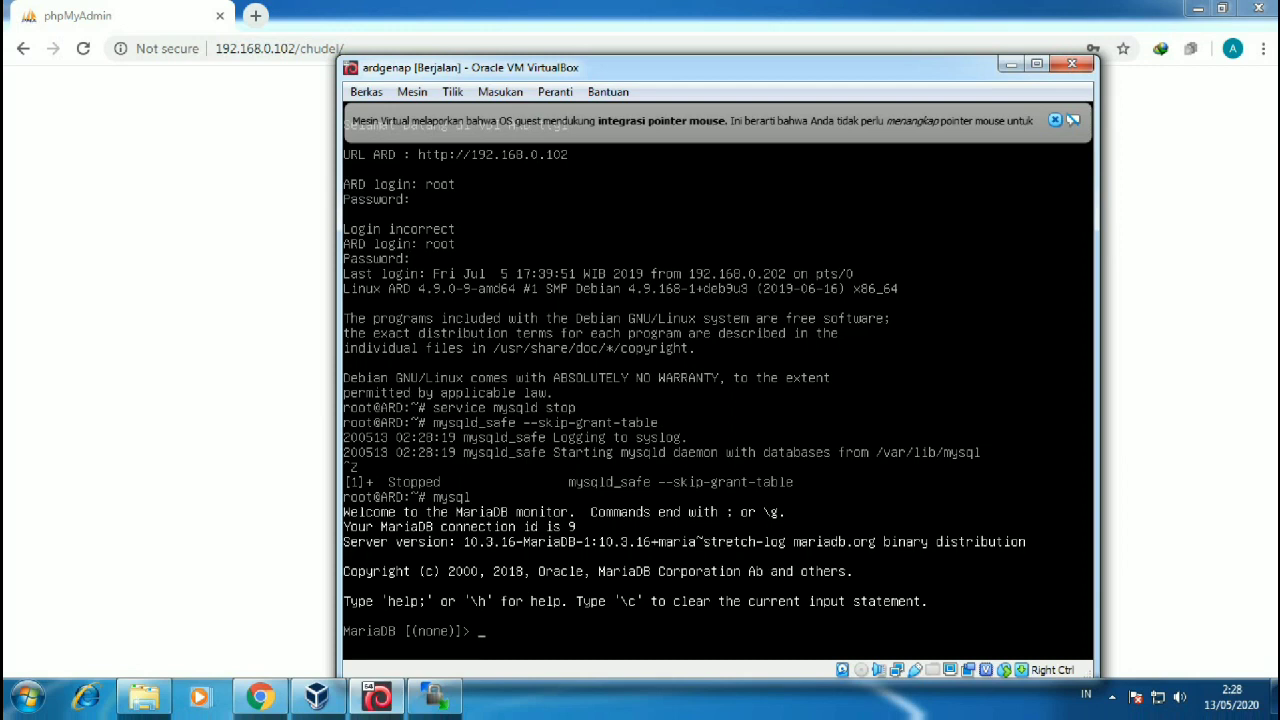
Run 'FLUSH PRIVILEGES;' in MariaDB, then start entering 'GRANT ALL PRIVILEGES on *.*'
type("FLUSH PRIVILEGES")
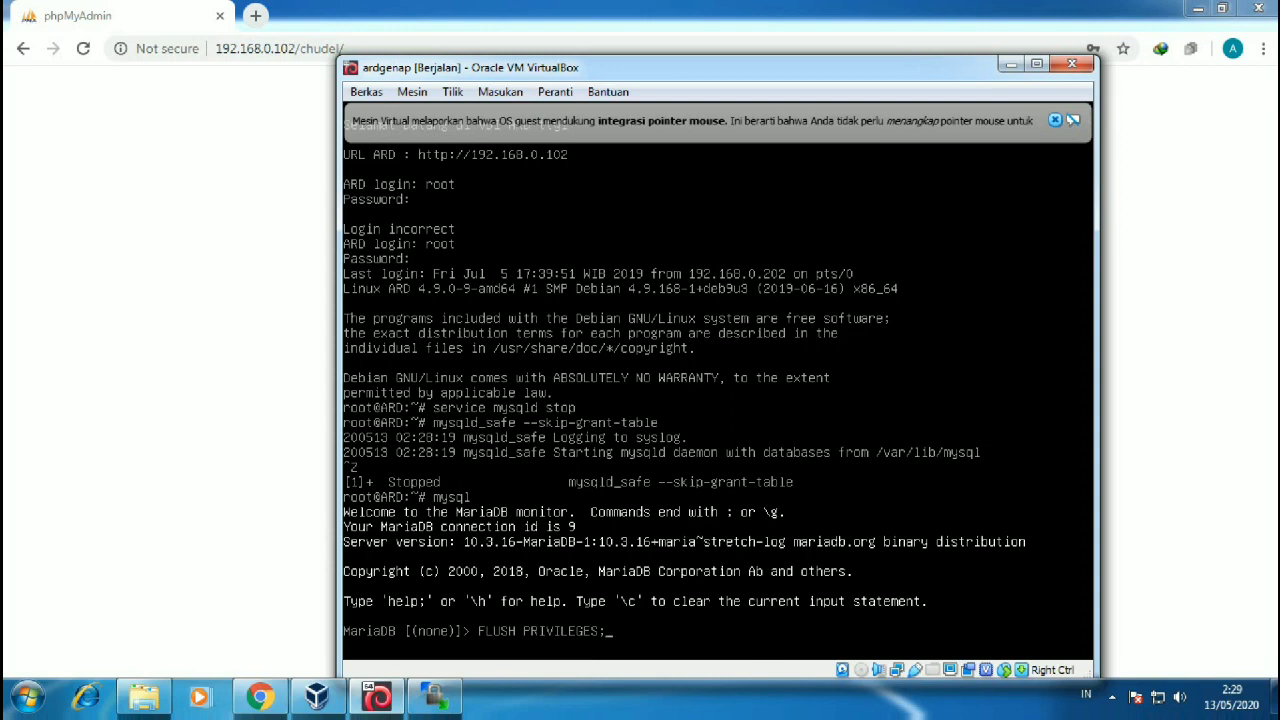
type(";")
key("Return")
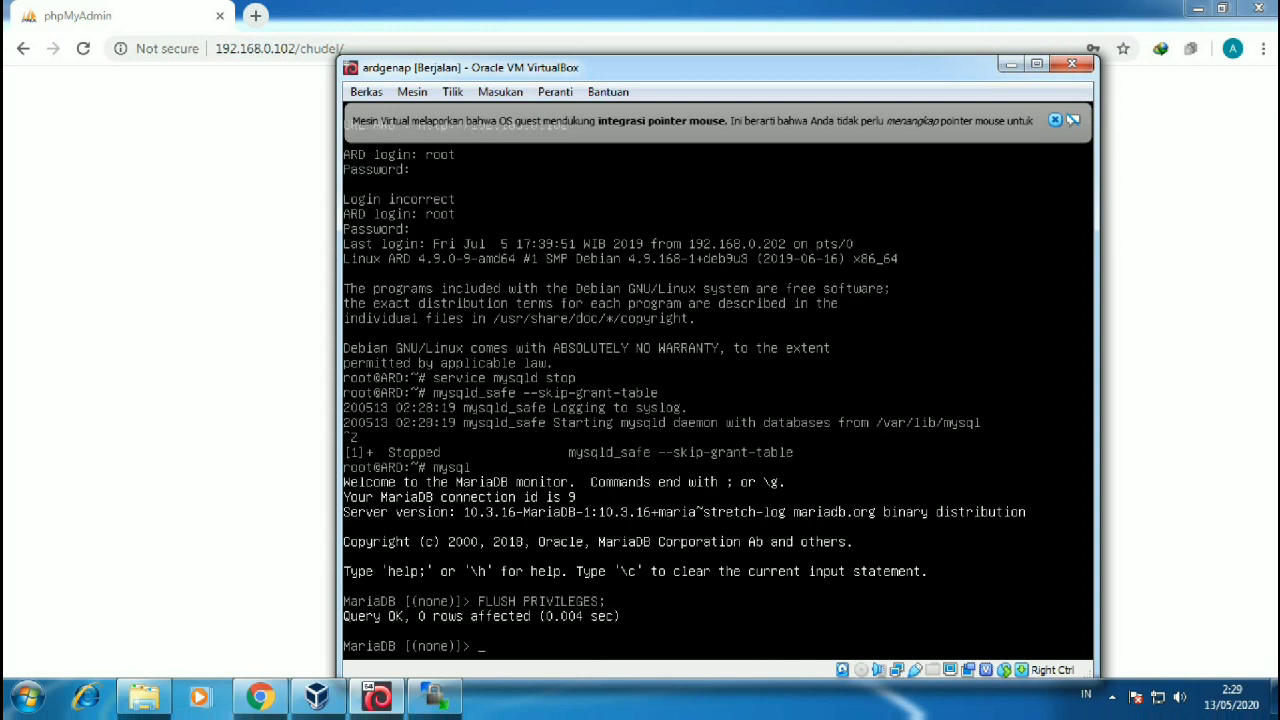
Continue the MariaDB command so it reads 'GRANT ALL PRIVILEGES on *.* to', leaving it unexecuted
type("GRANT ALL")
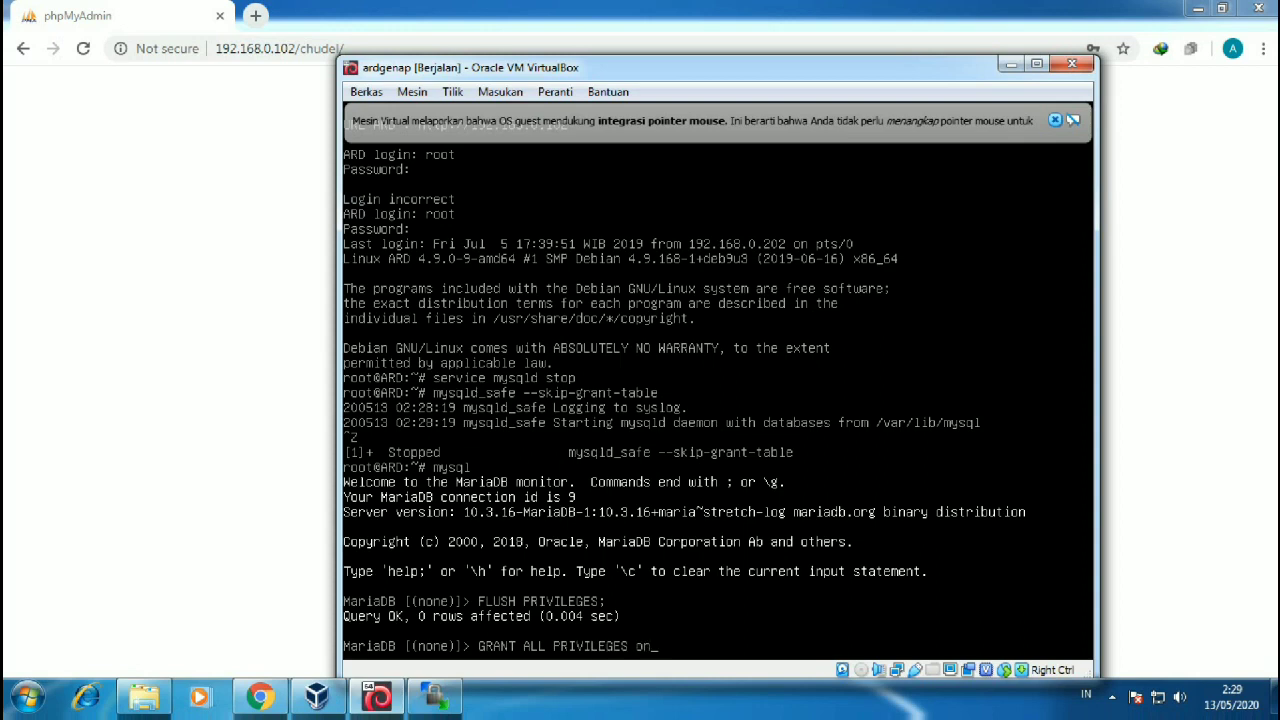
Continue the MariaDB command so it reads 'GRANT ALL PRIVILEGES on *.* to', leaving it unexecuted
type(" on *.*")
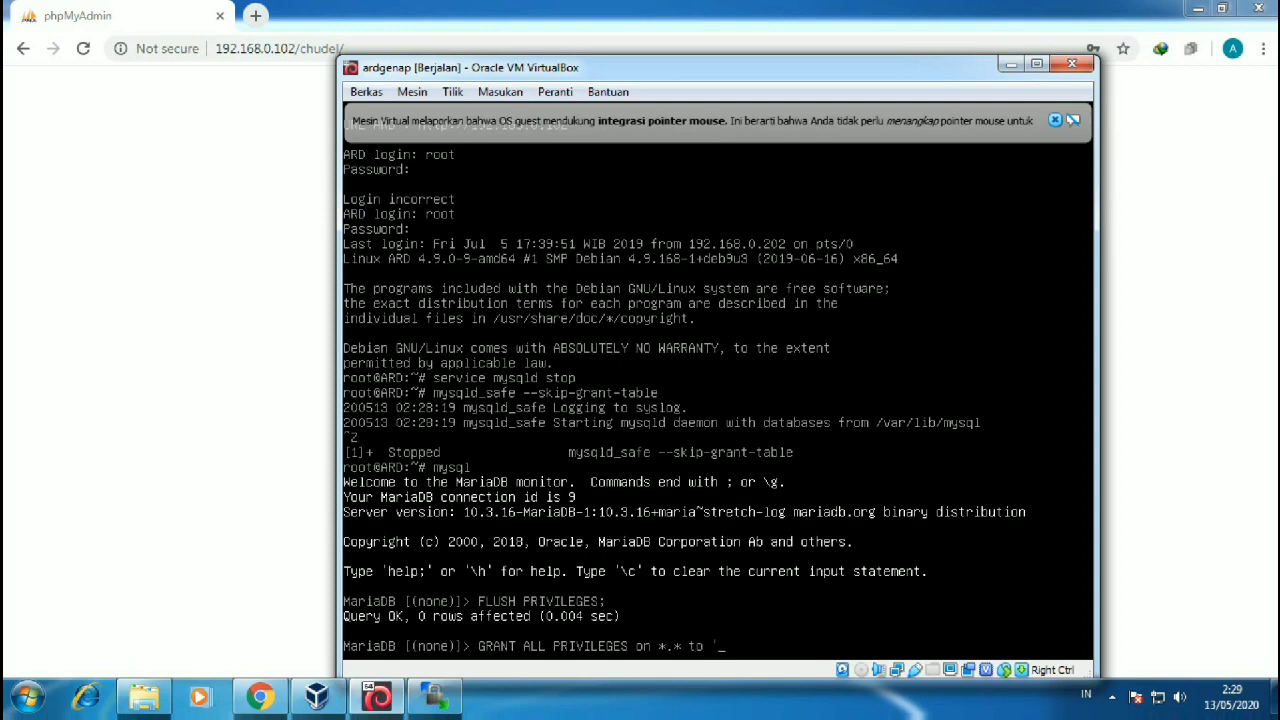
Add the opening-quoted database user name as the GRANT ALL PRIVILEGES on *.* target
type("to 'chudel_")
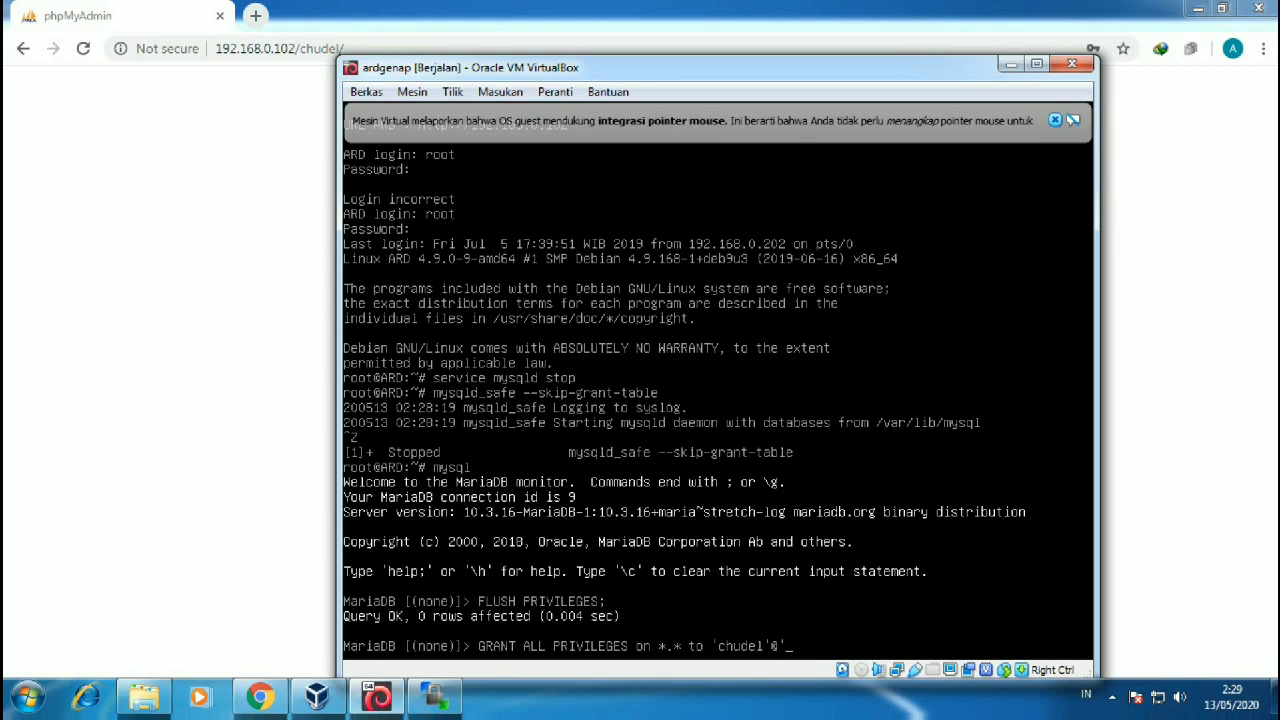
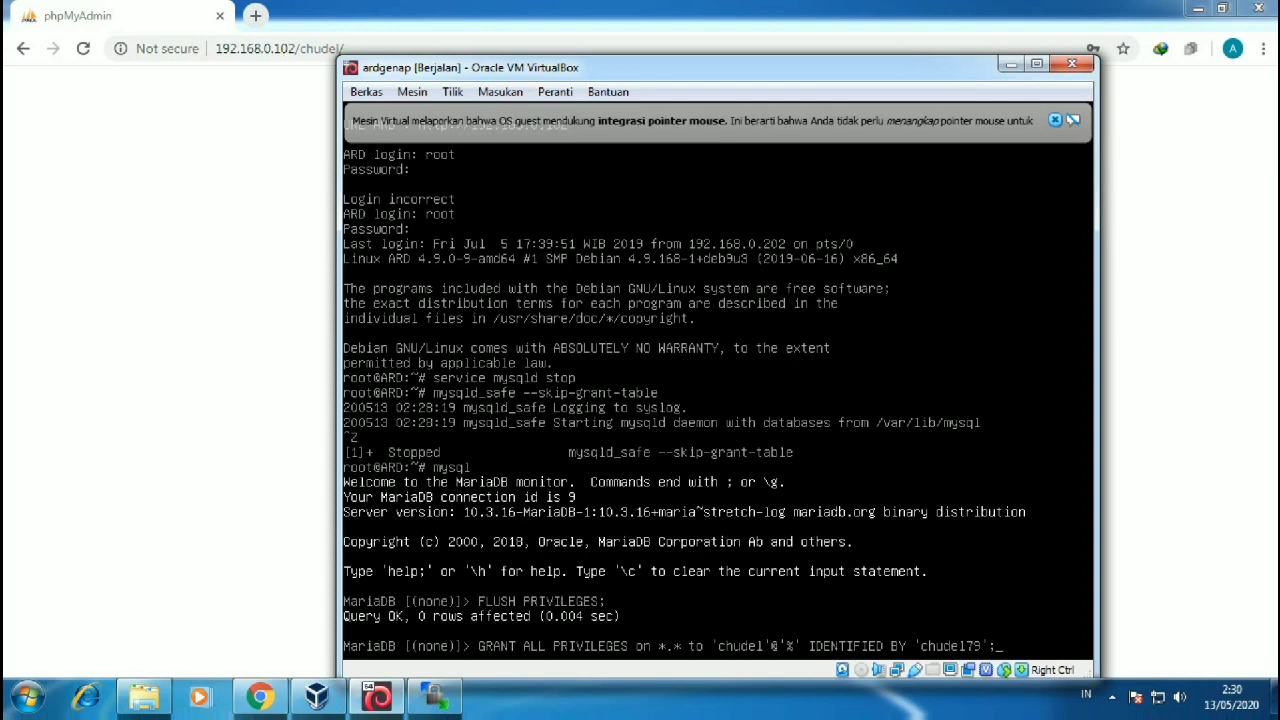
Run the GRANT ALL PRIVILEGES statement, then exit the MariaDB monitor back to the root shell
key("Return")
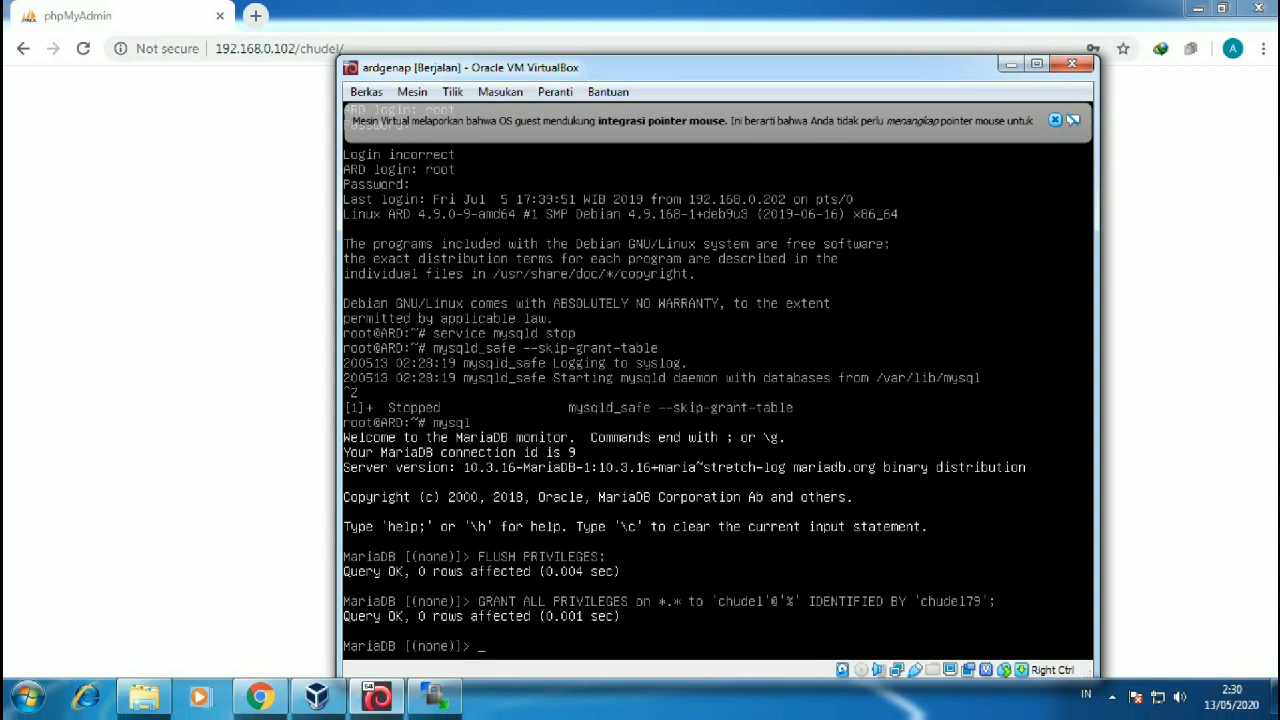
type("exit")
key("Return")
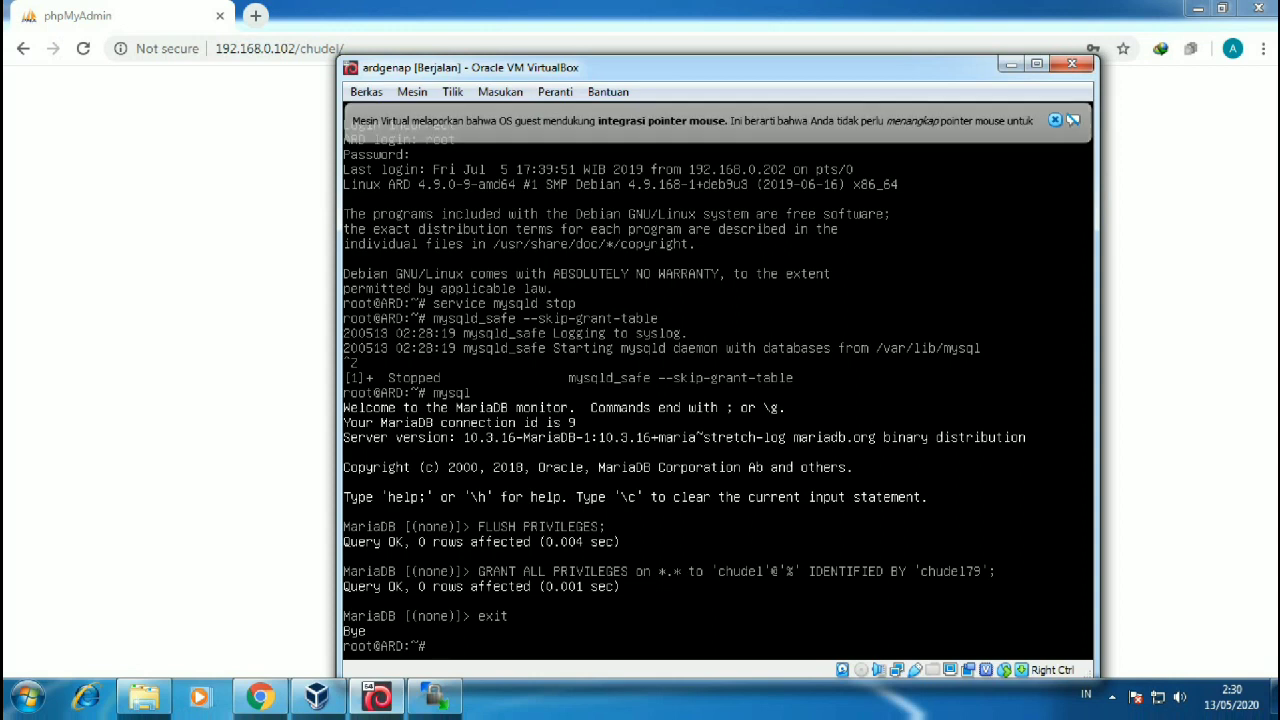
mouse_move(377, 700)
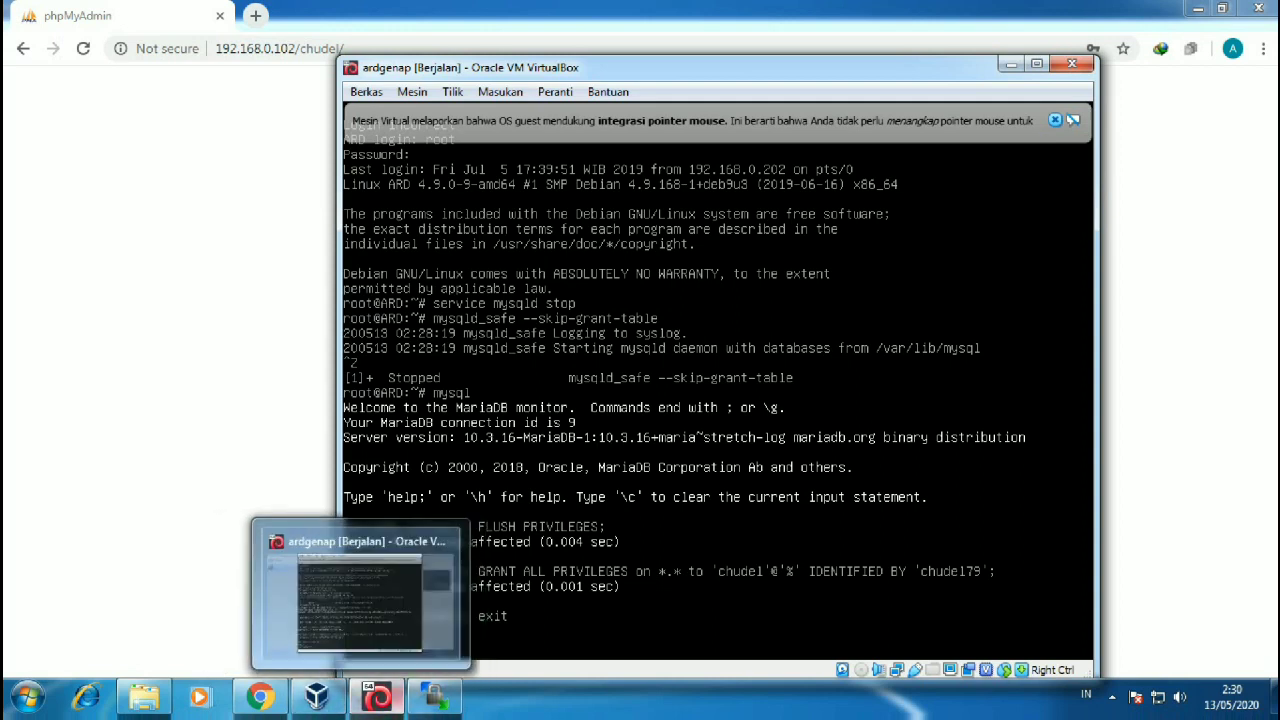
Log into phpMyAdmin in Chrome with the new database user's username and password
left_click(433, 697)
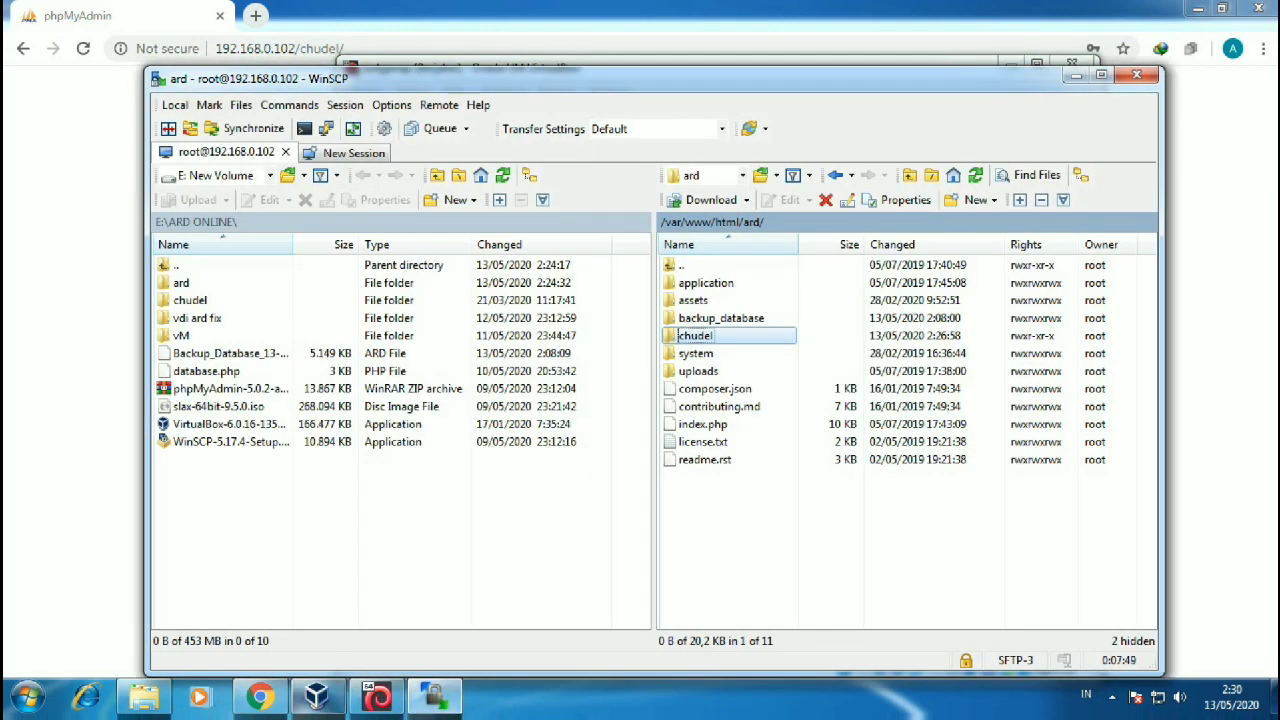
left_click(258, 698)
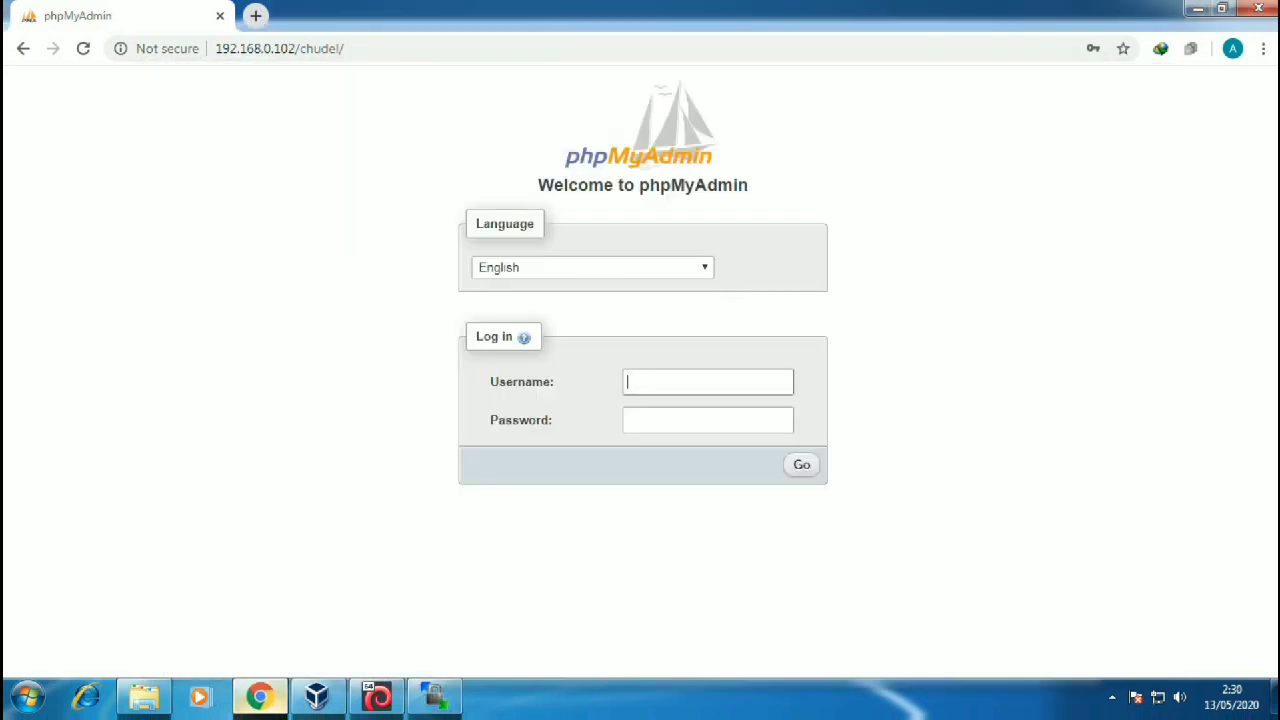
left_click(707, 381)
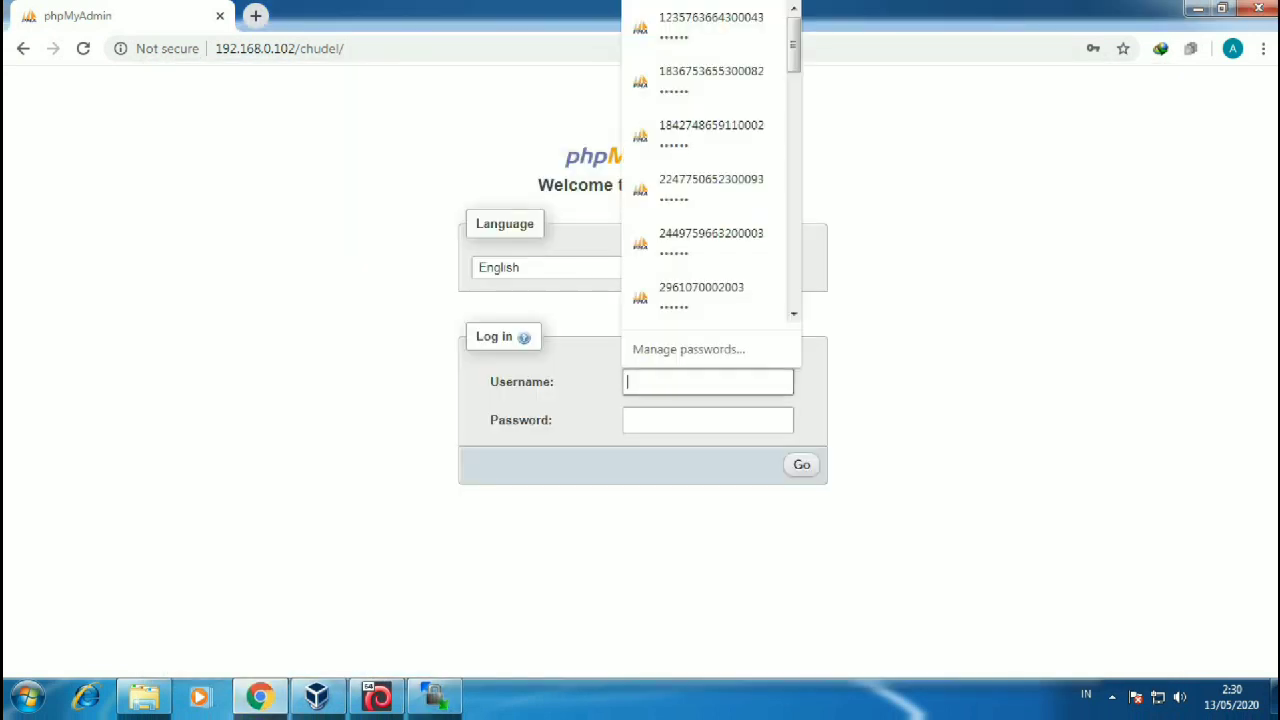
type("chudel")
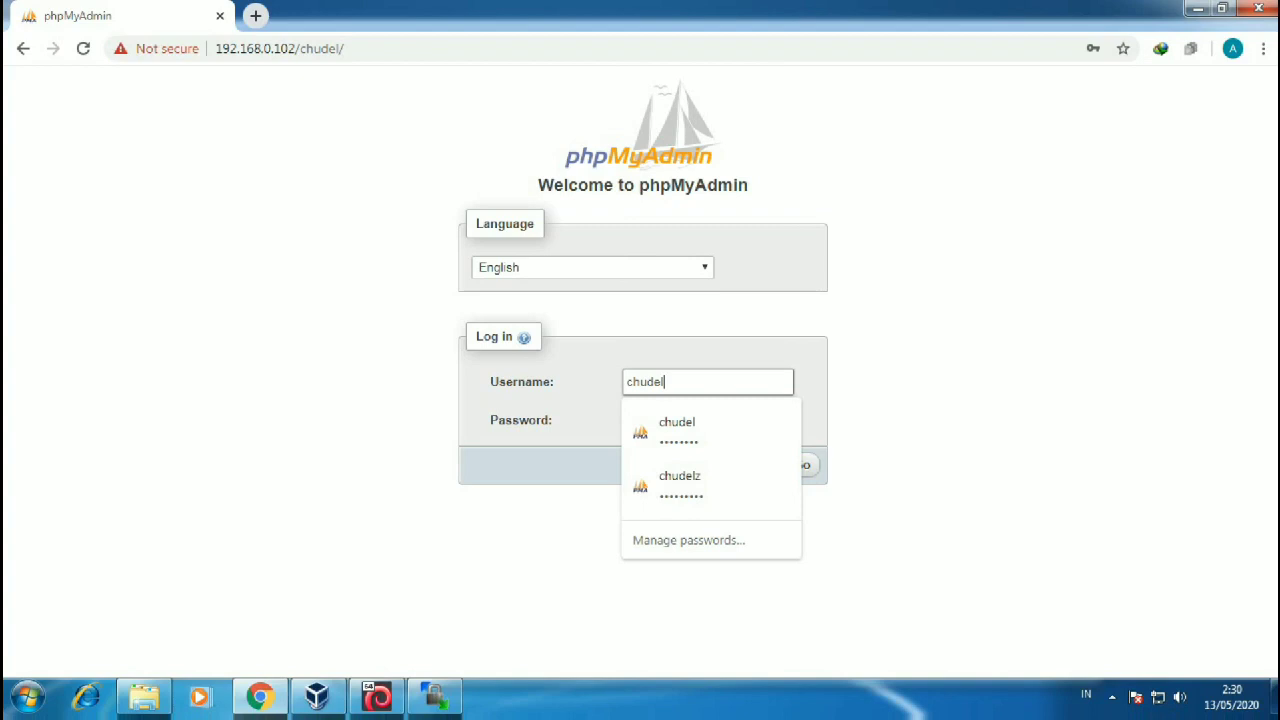
left_click(707, 420)
type("••••••••")
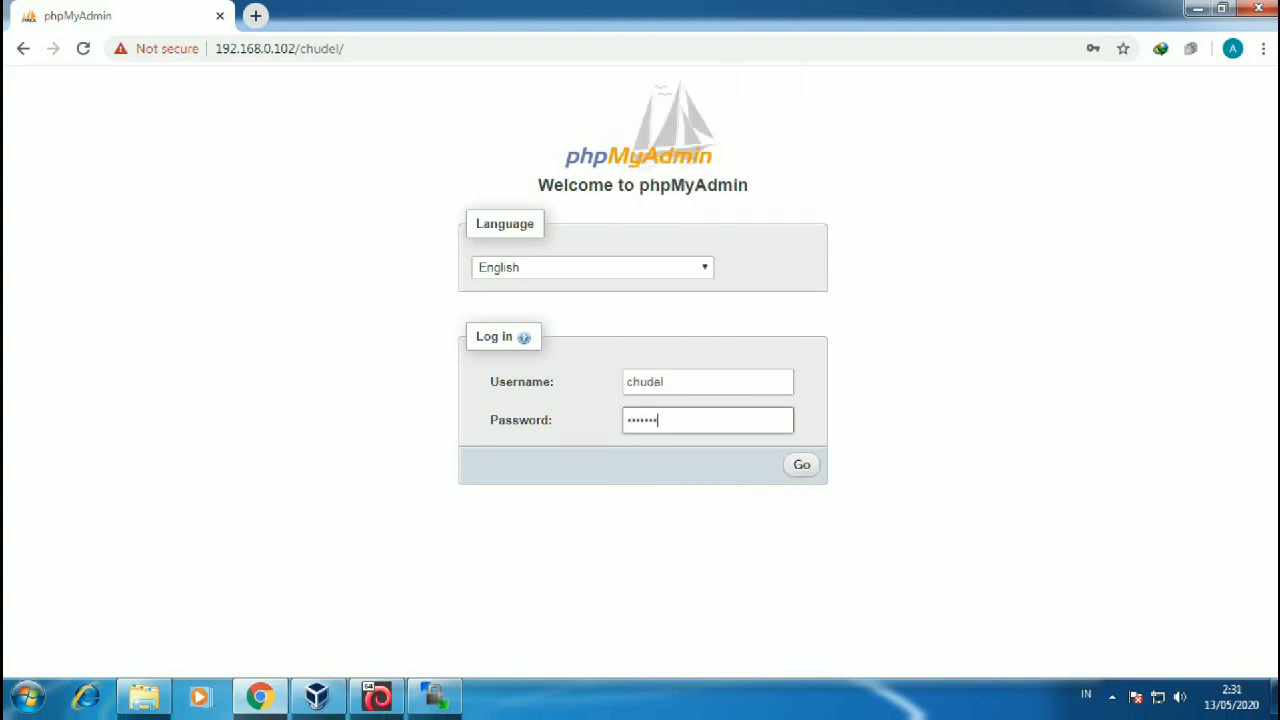
key("Return")
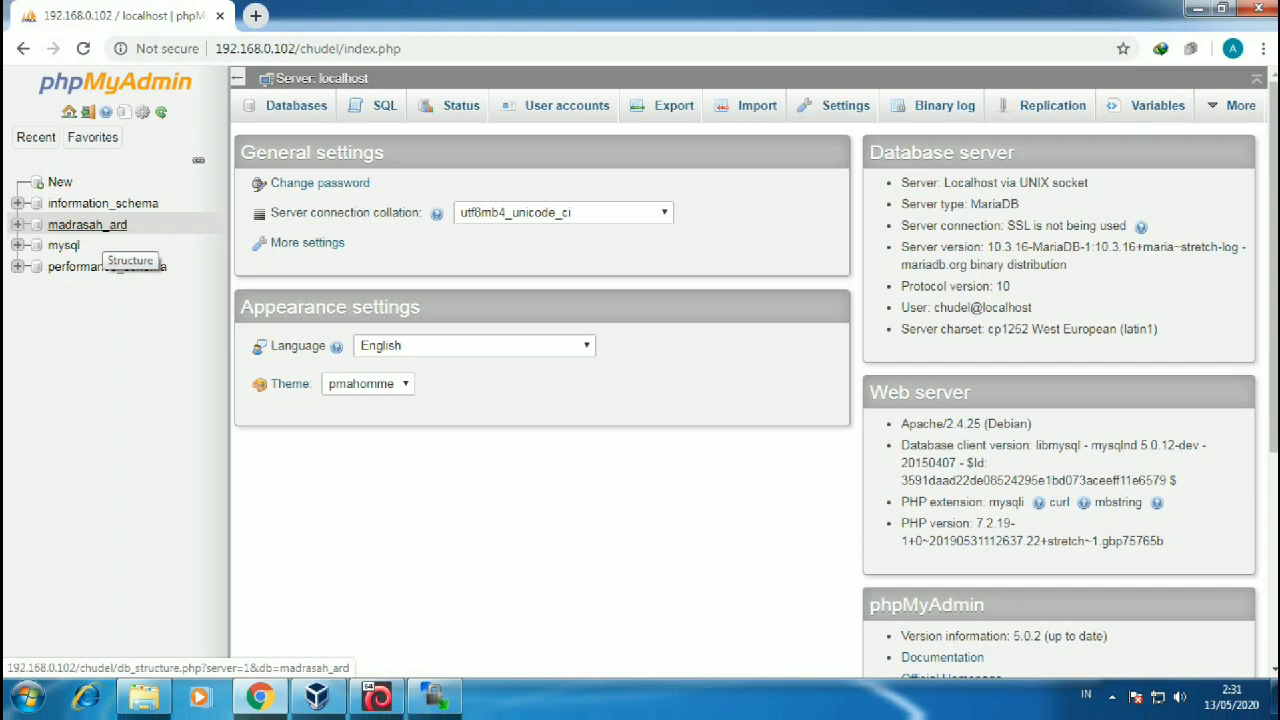
Quick-export the madrasah_ard database in SQL format, downloading madrasah_ard (1).sql
left_click(95, 228)
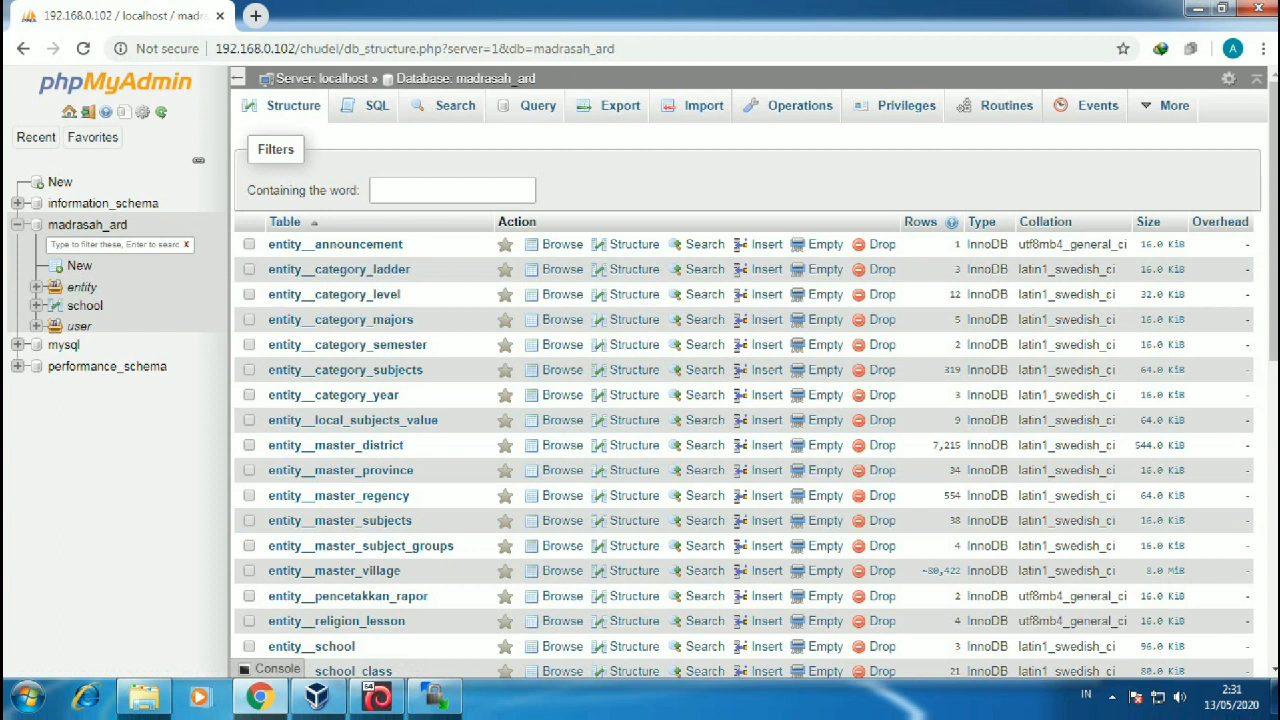
left_click(612, 105)
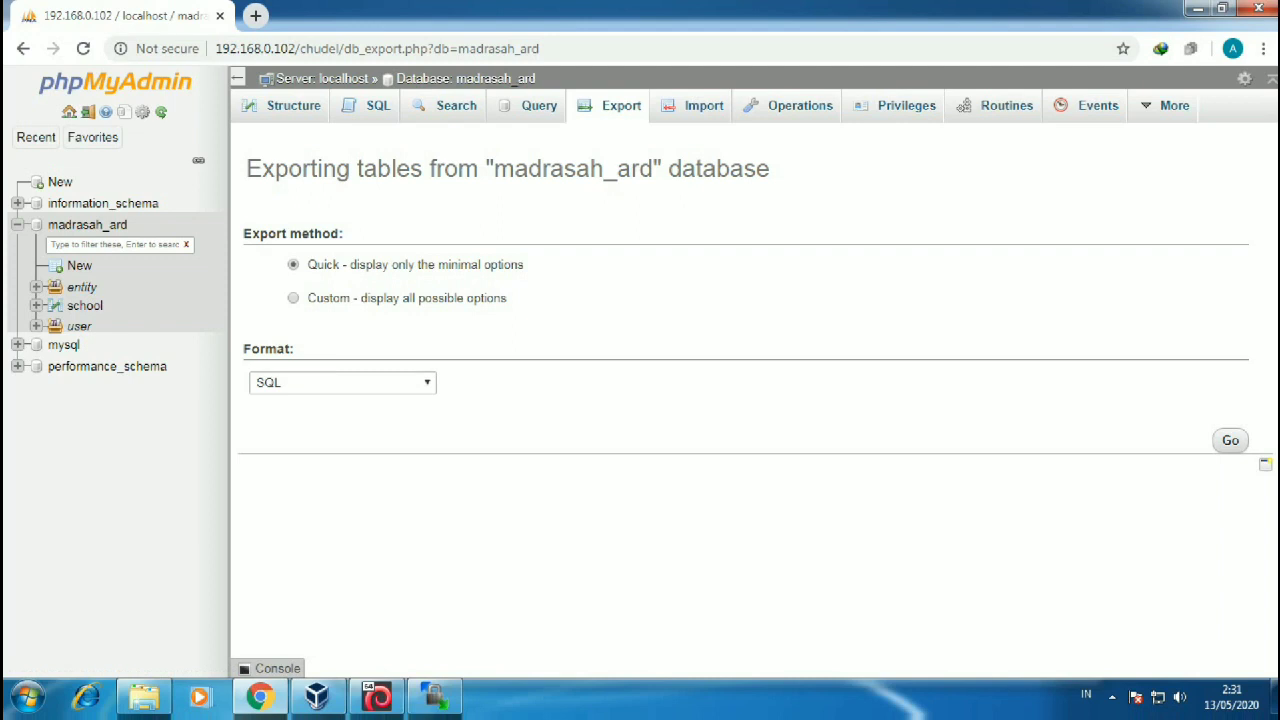
left_click(1230, 440)
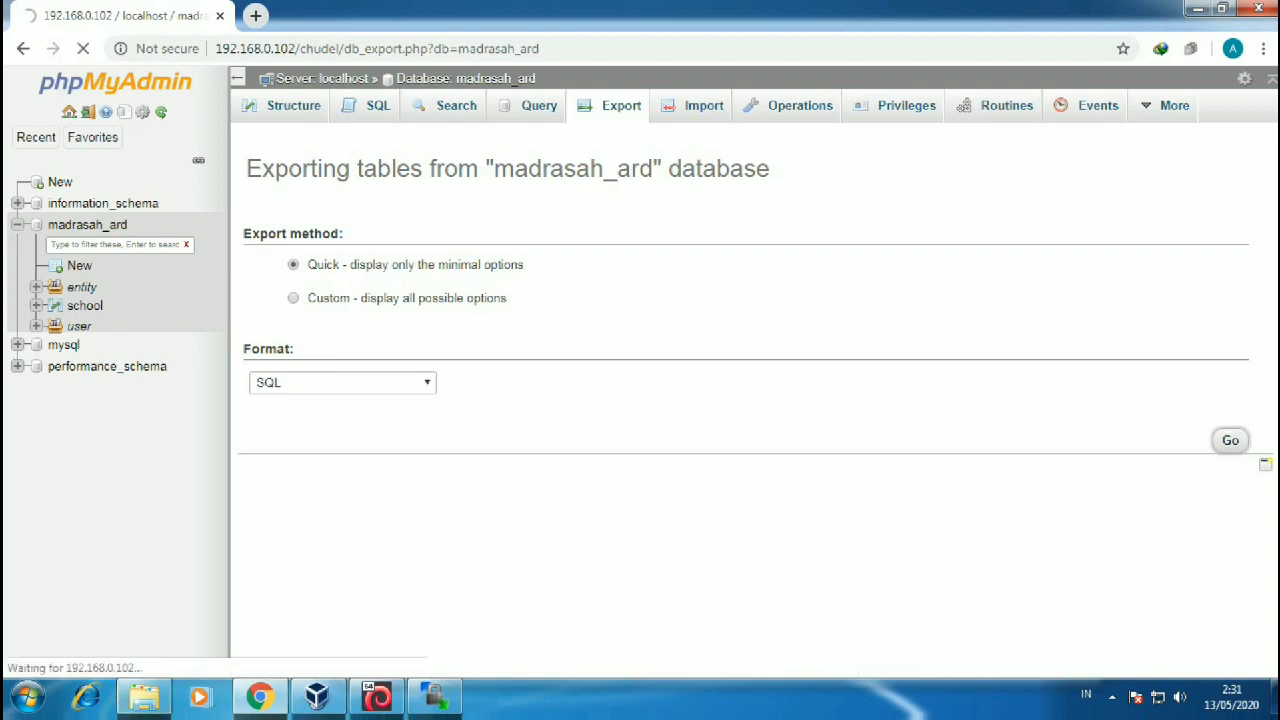
mouse_move(144, 697)
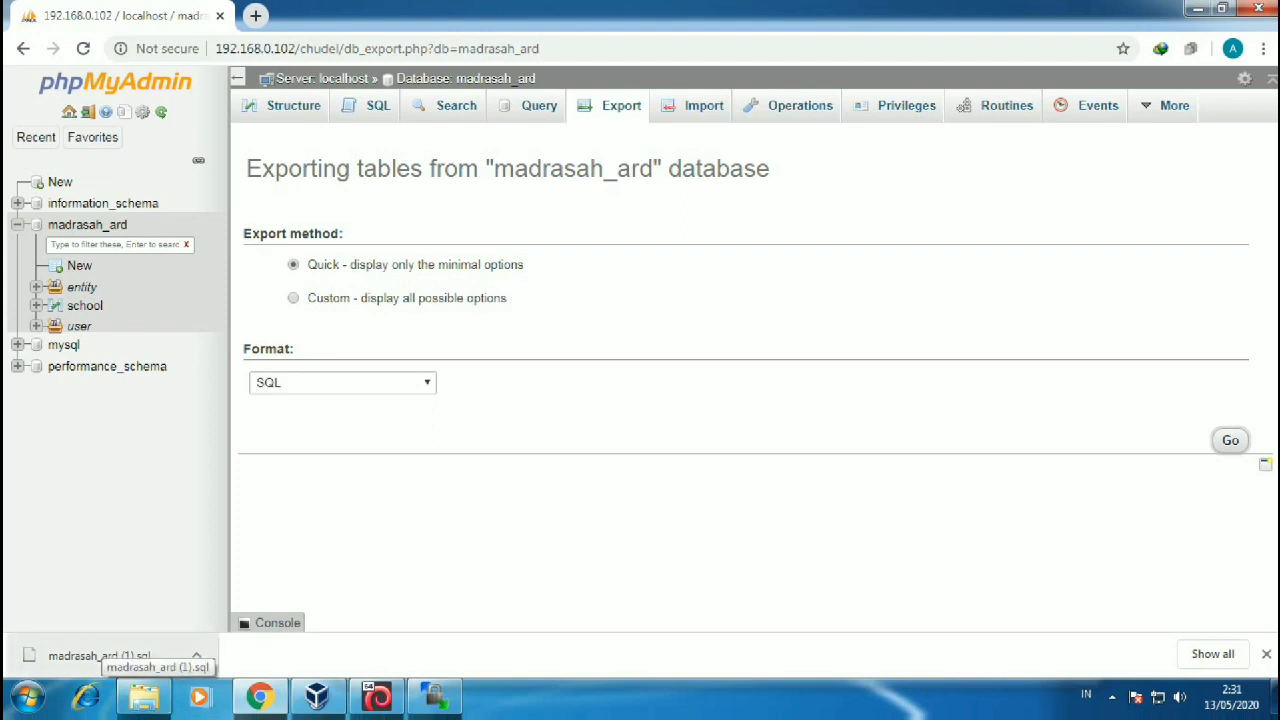
Show the downloaded madrasah_ard (1).sql in its folder and copy it
right_click(100, 655)
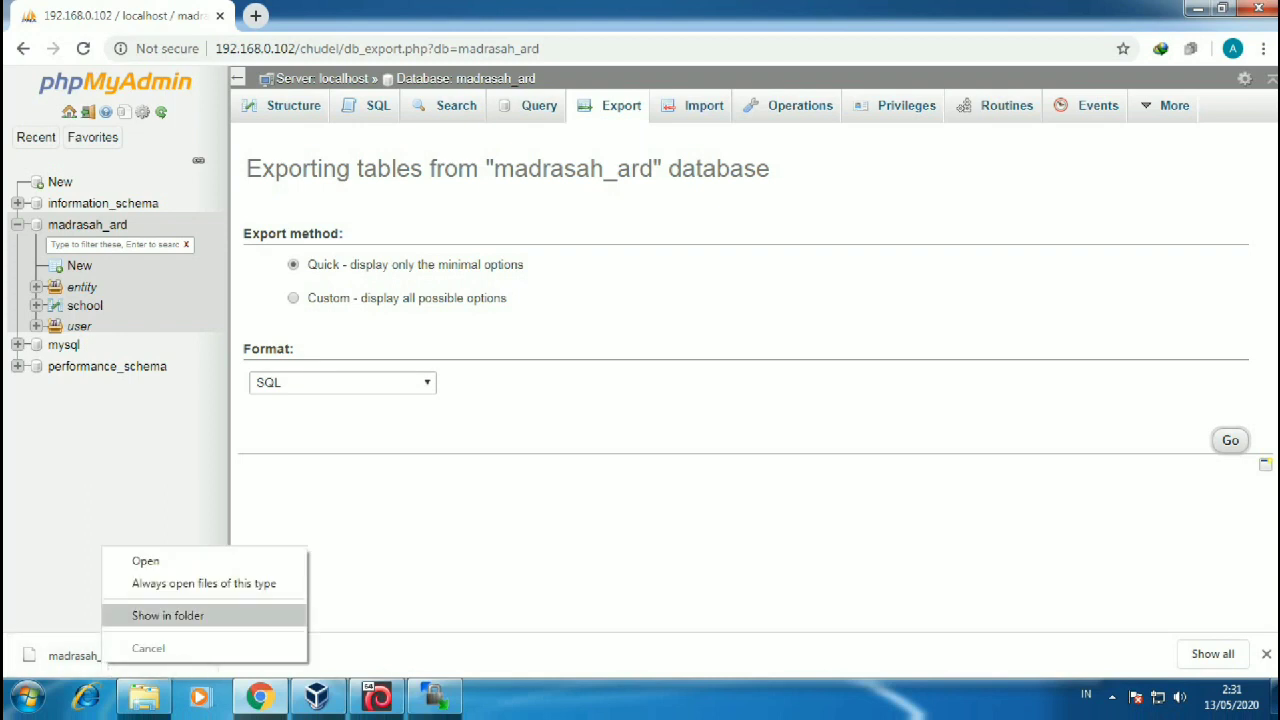
left_click(150, 609)
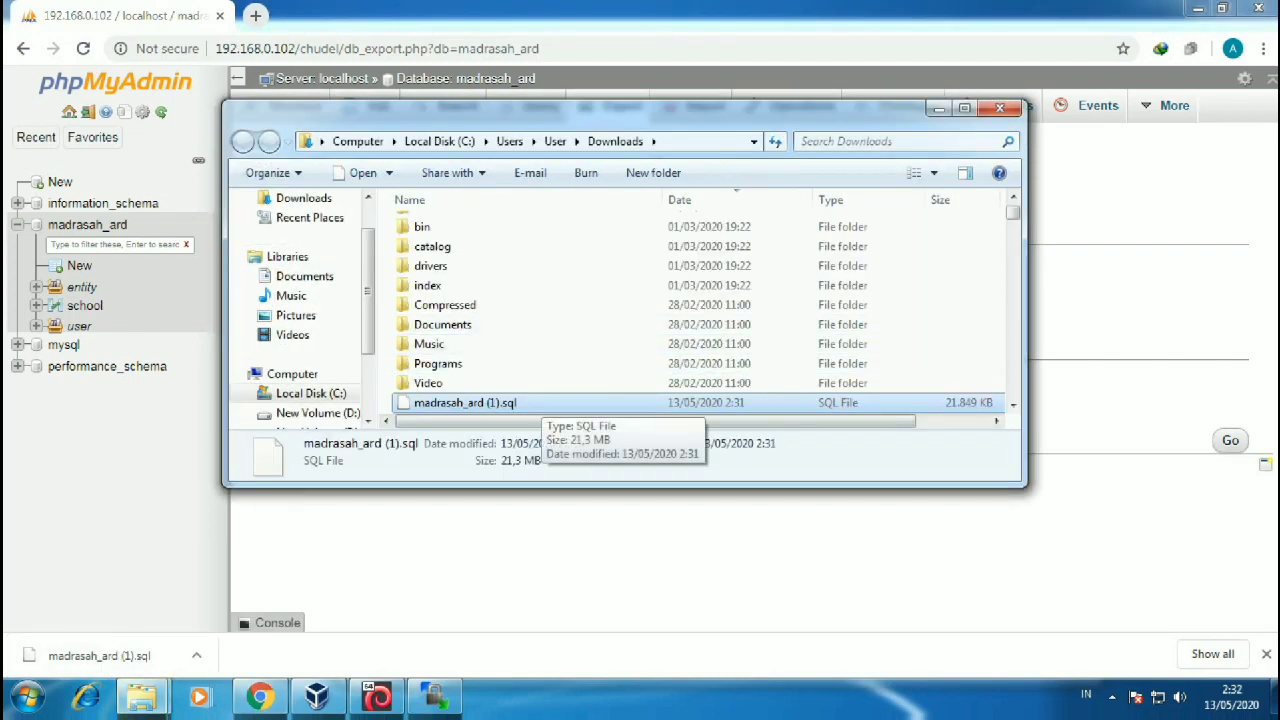
right_click(494, 404)
left_click(540, 296)
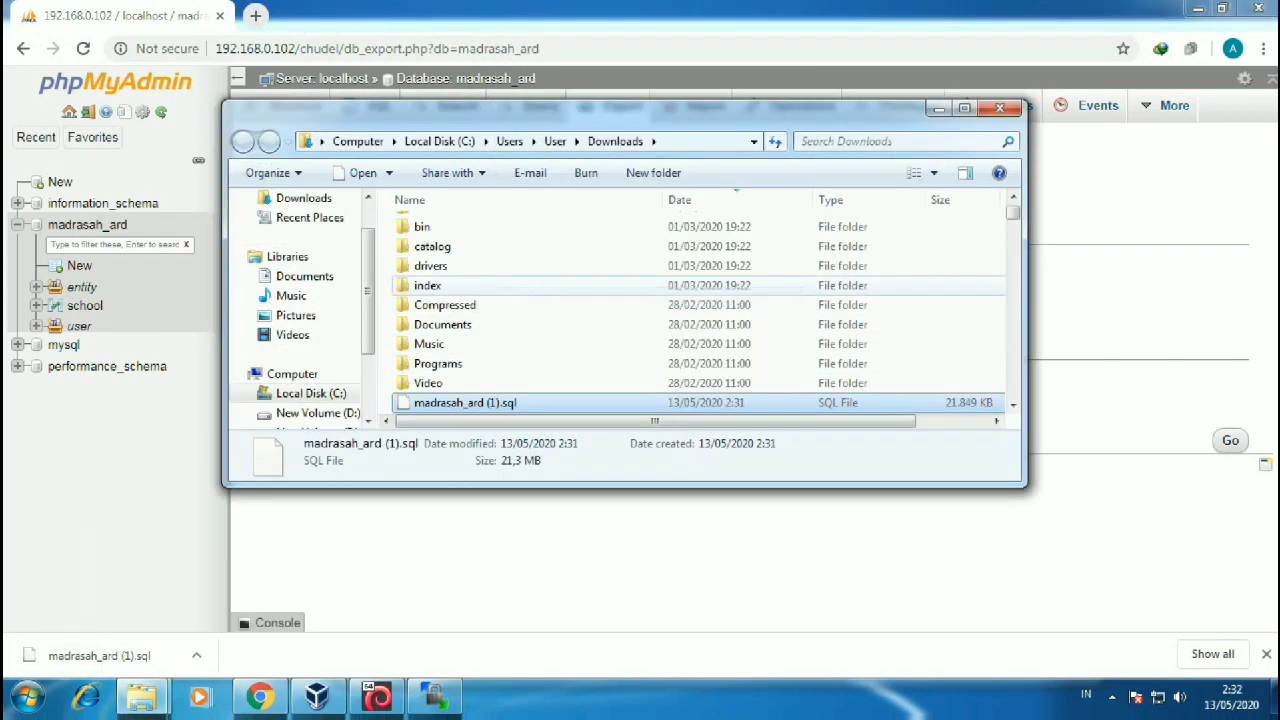
scroll(300, 300, "down", 1)
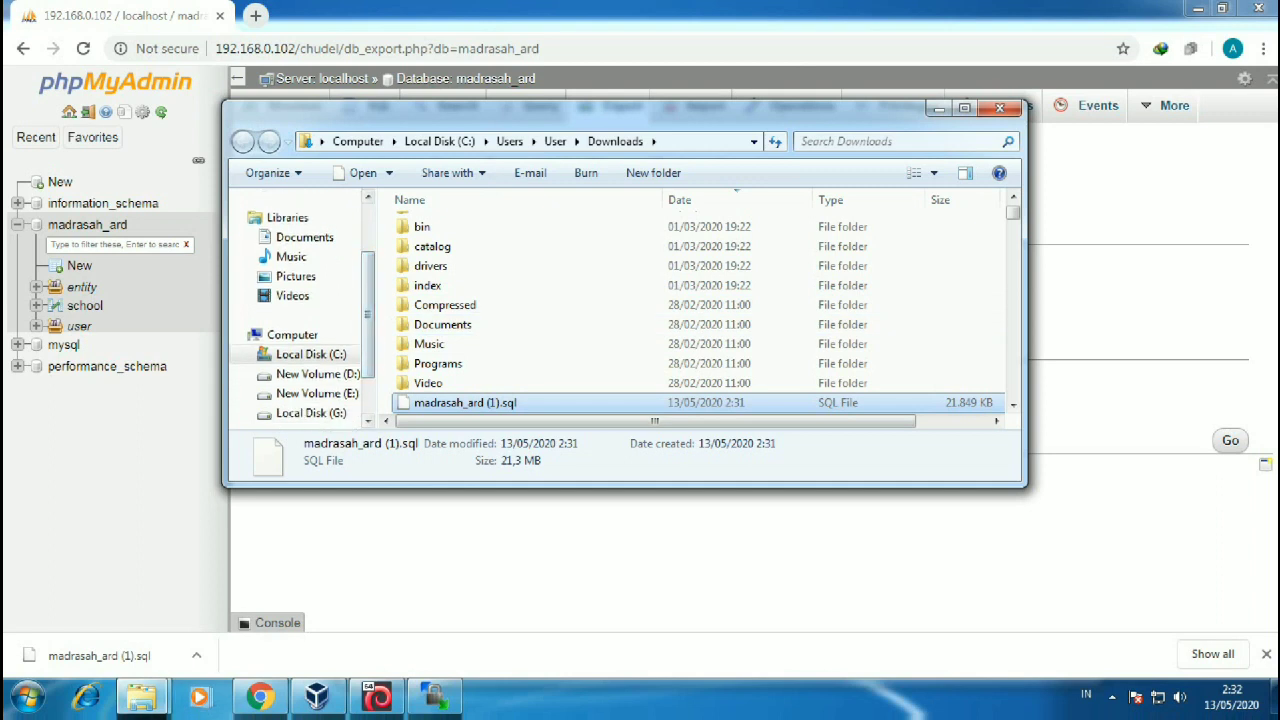
Paste madrasah_ard (1).sql into the ARD ONLINE folder on drive E: and select the ard folder
left_click(124, 605)
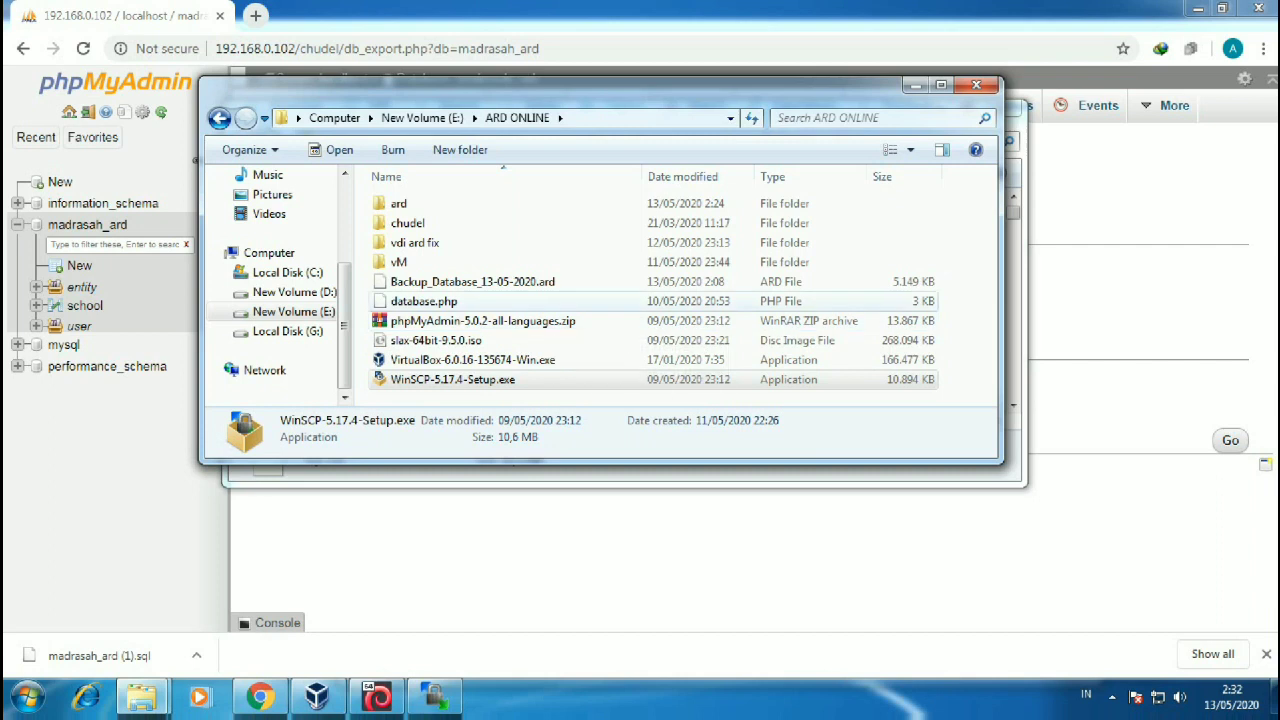
right_click(883, 237)
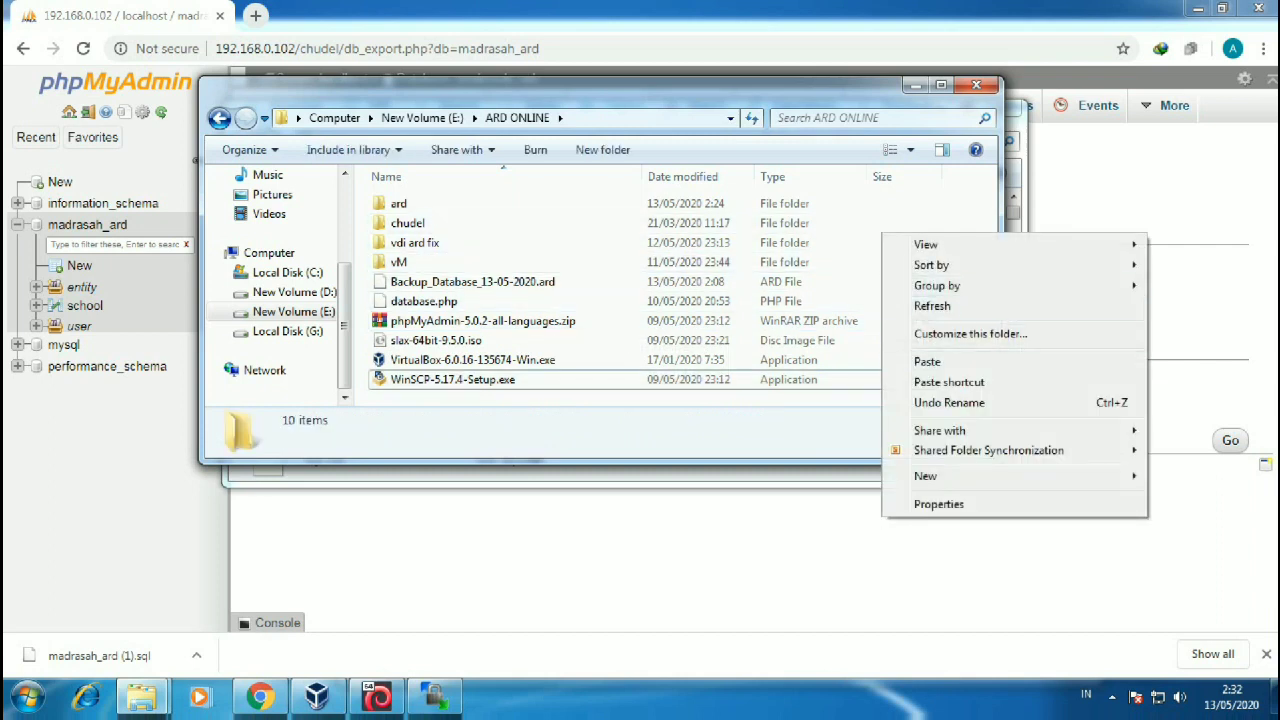
left_click(927, 361)
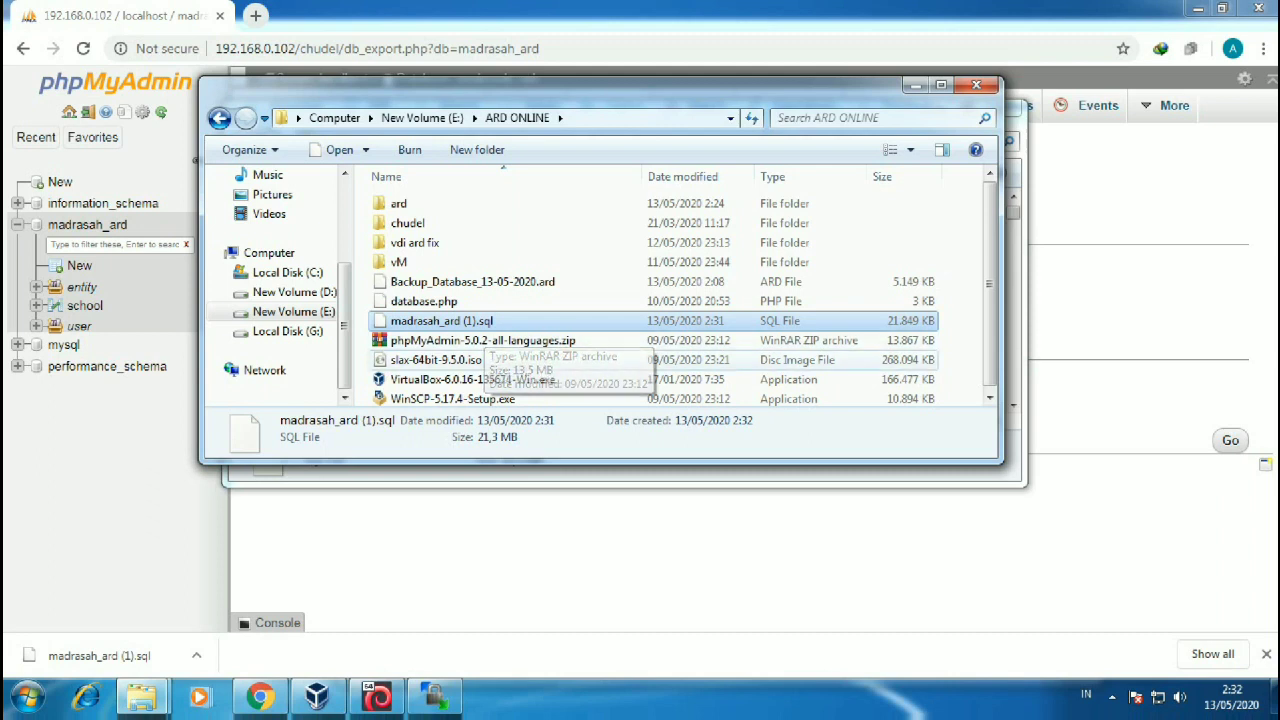
left_click(400, 203)
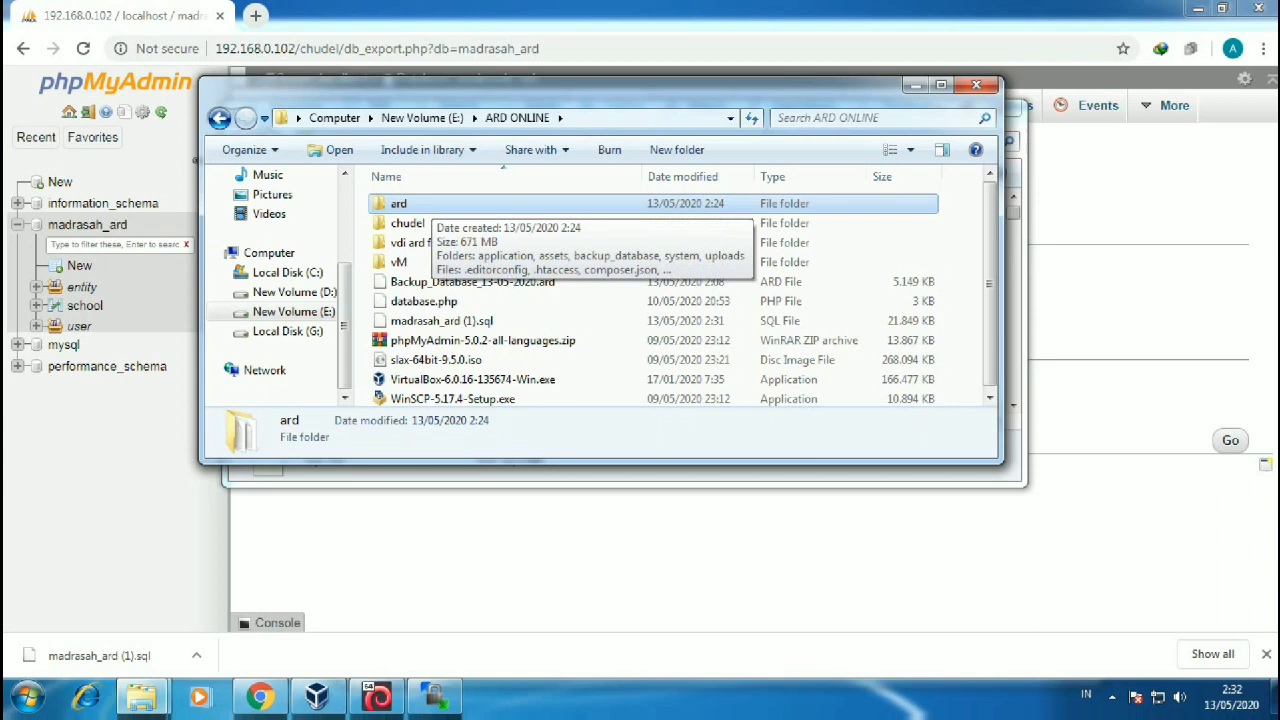
Browse ard's application, assets, attachment and images subfolders, then navigate back out again
double_click(400, 203)
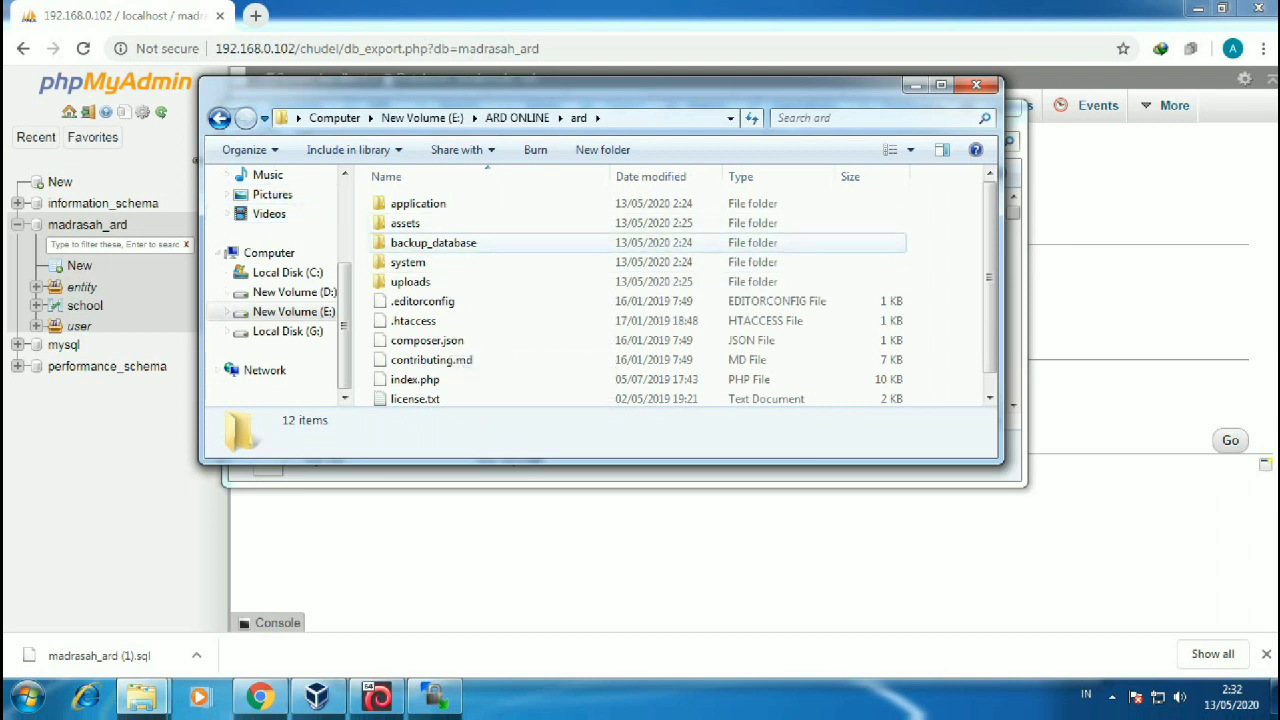
double_click(418, 203)
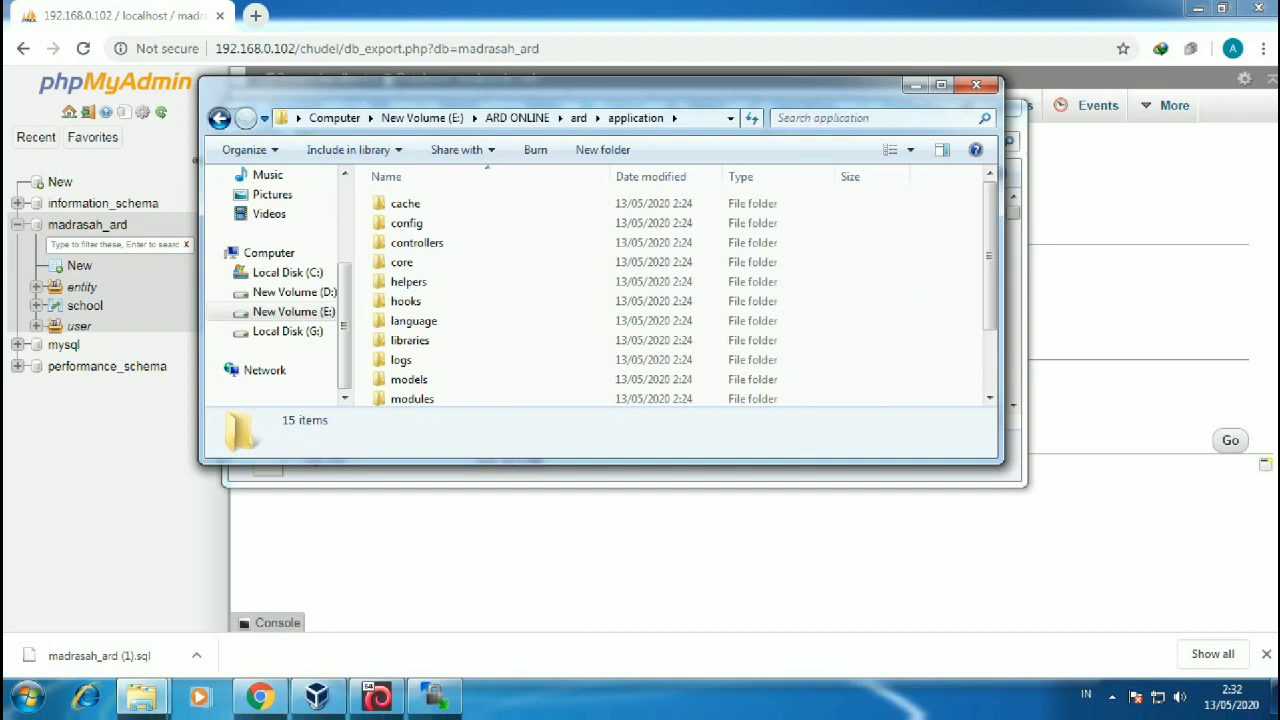
left_click(219, 118)
double_click(478, 223)
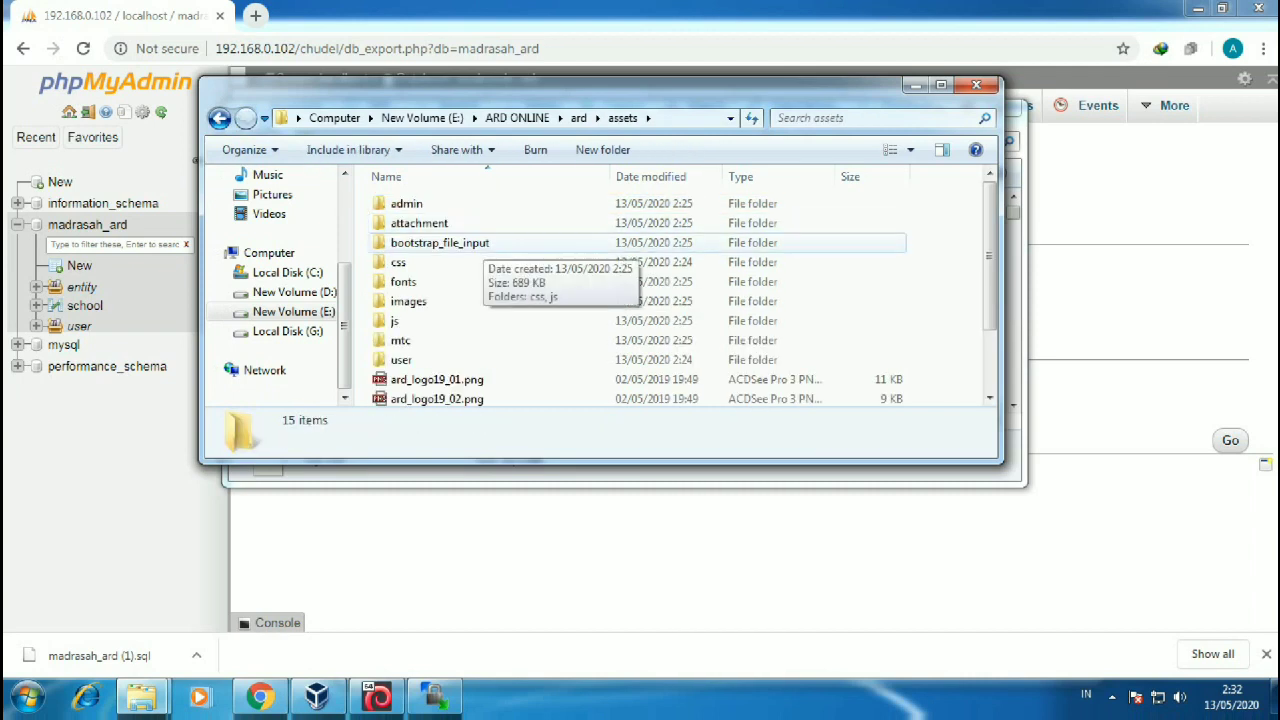
double_click(478, 223)
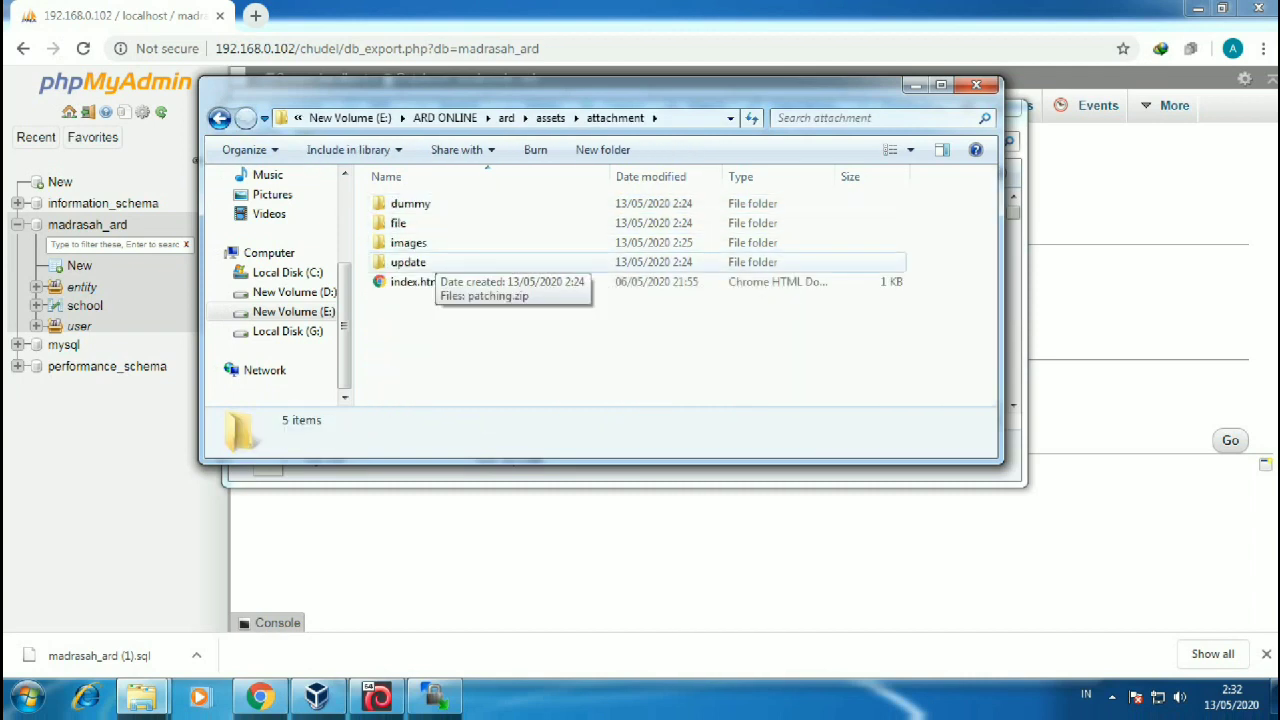
double_click(408, 243)
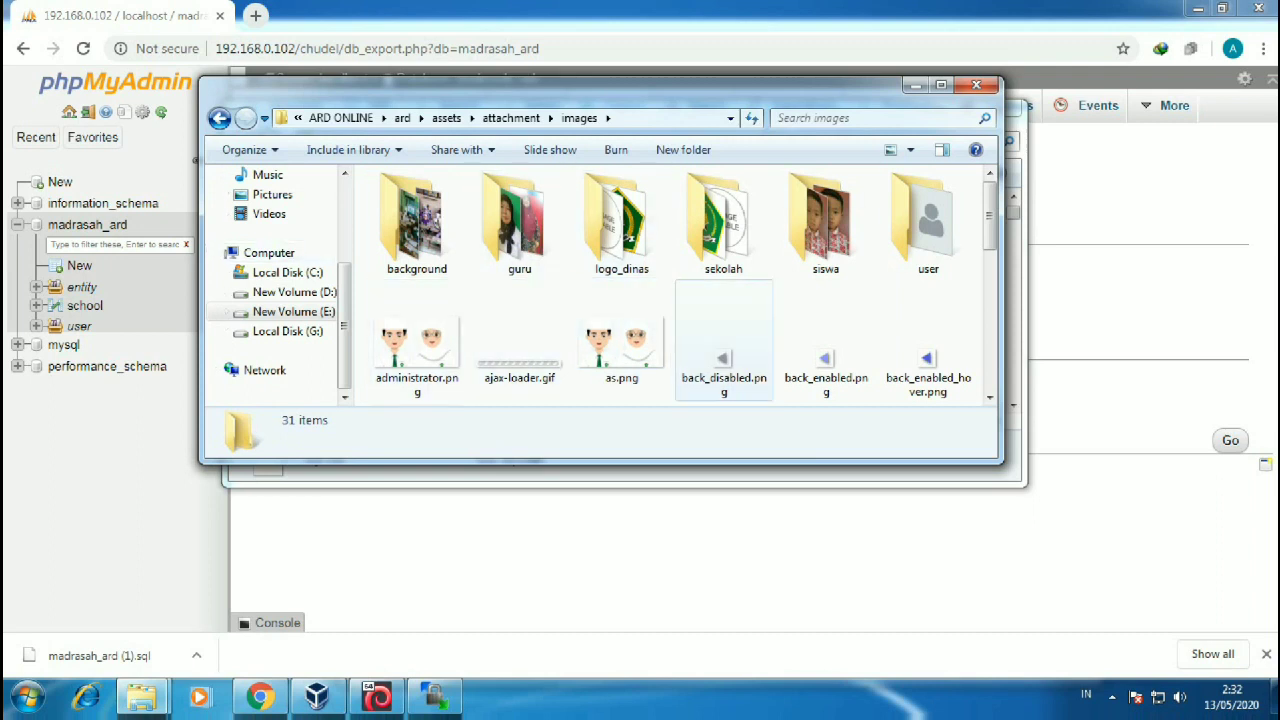
left_click(219, 118)
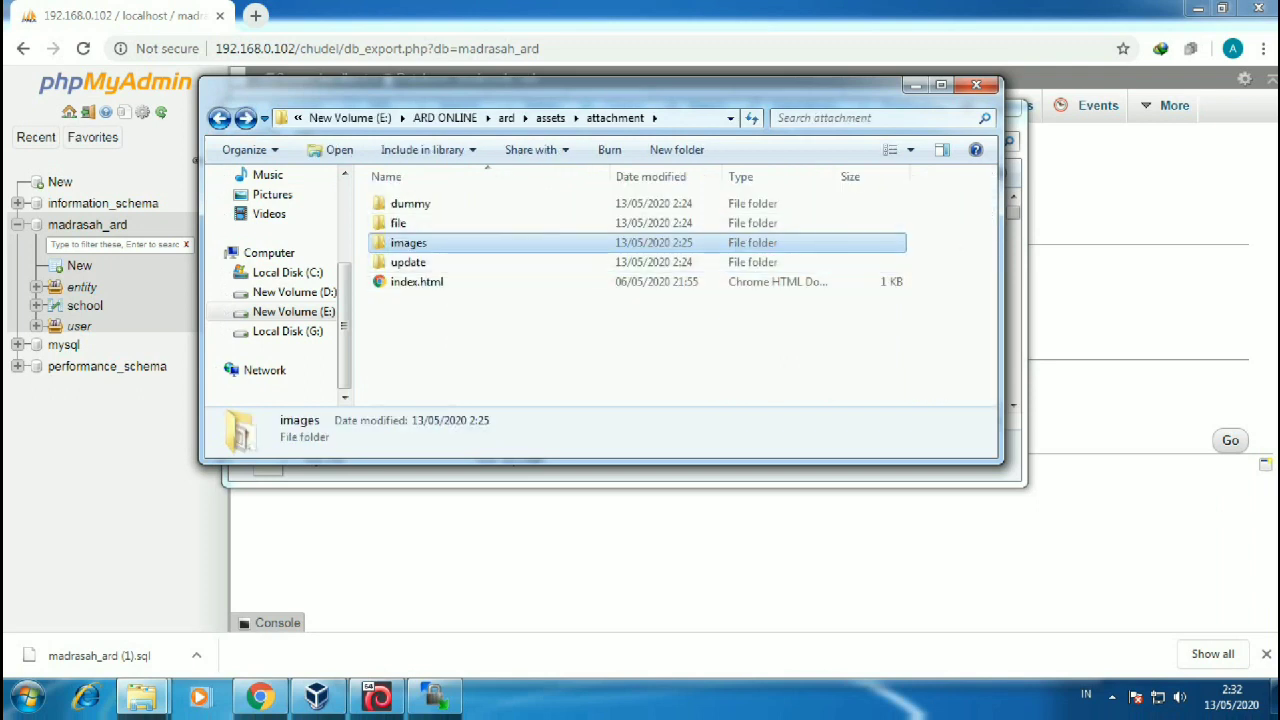
left_click(219, 118)
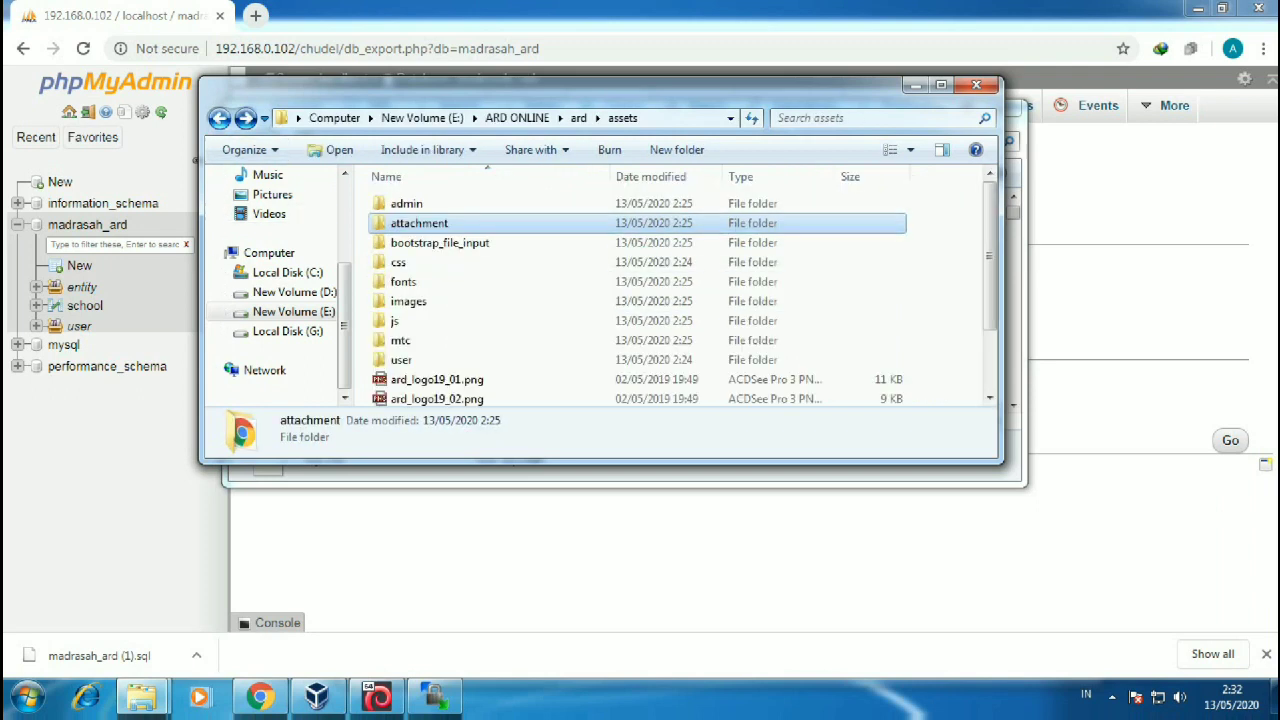
left_click(219, 118)
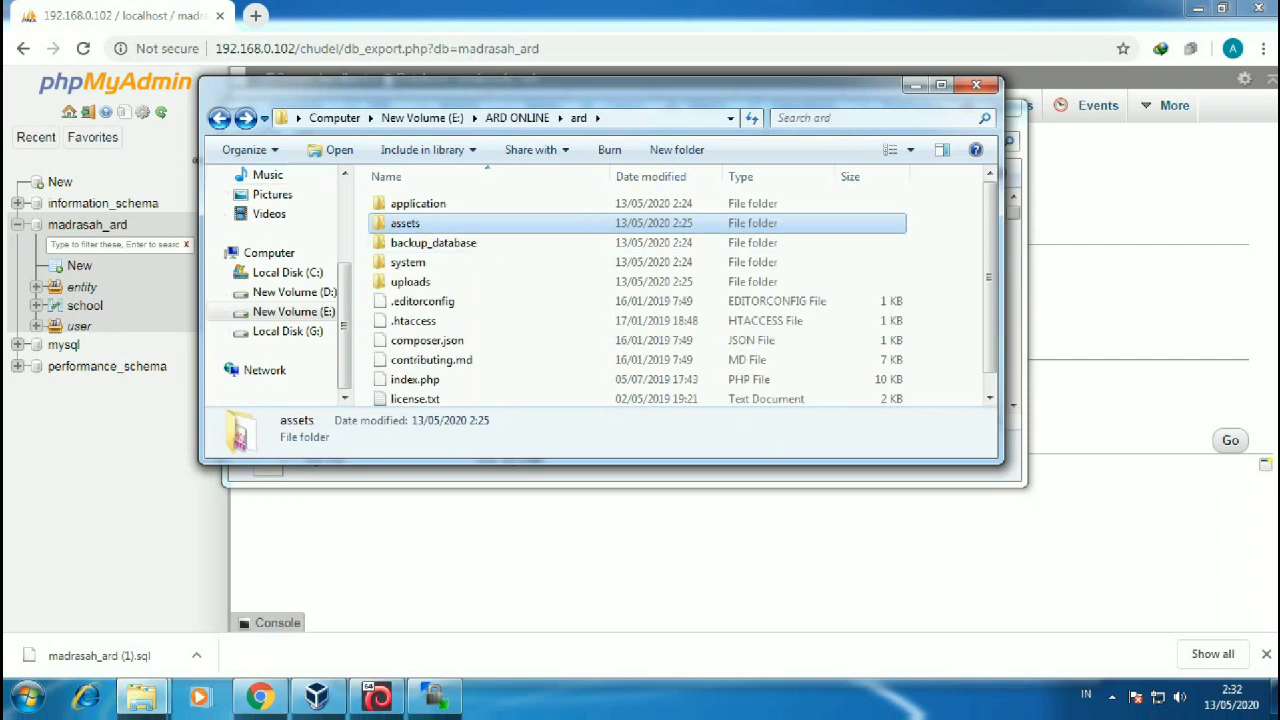
left_click(219, 118)
Rename the ard folder to datawebard and select it together with madrasah_ard (1).sql
right_click(433, 203)
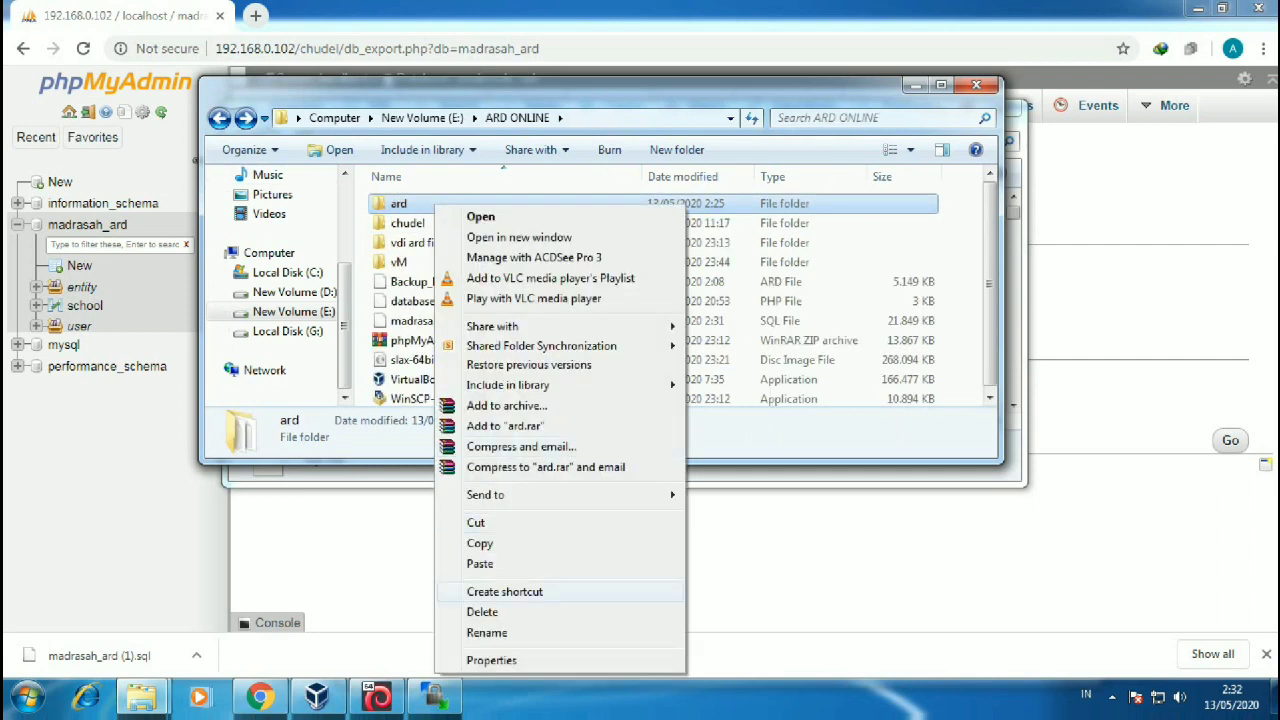
left_click(487, 632)
type("dataweb")
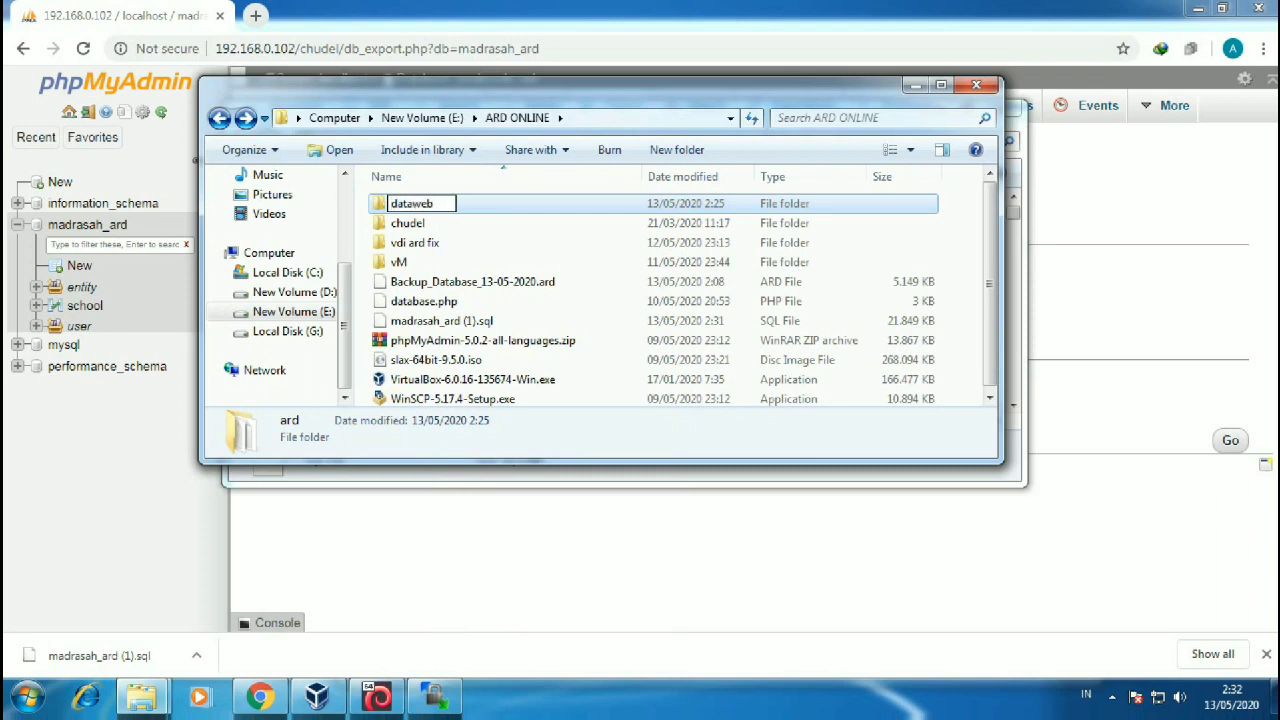
type("ard")
key("Return")
left_click(440, 203)
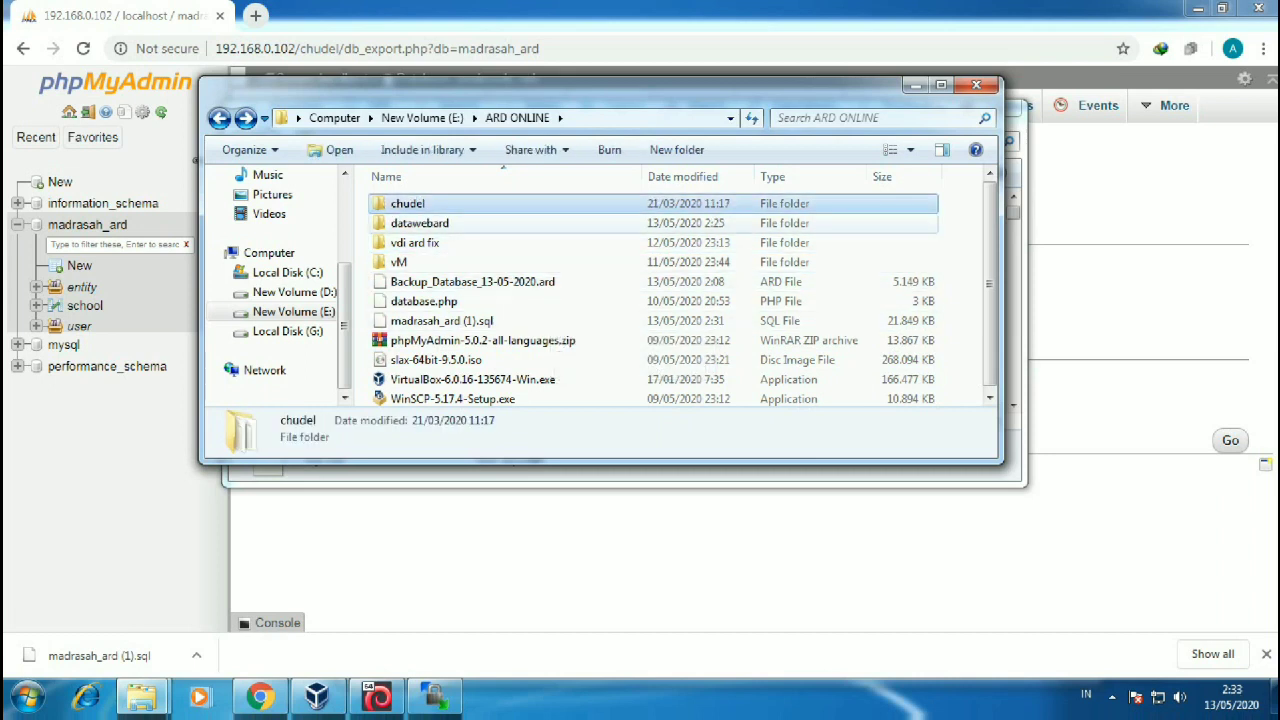
left_click(420, 223)
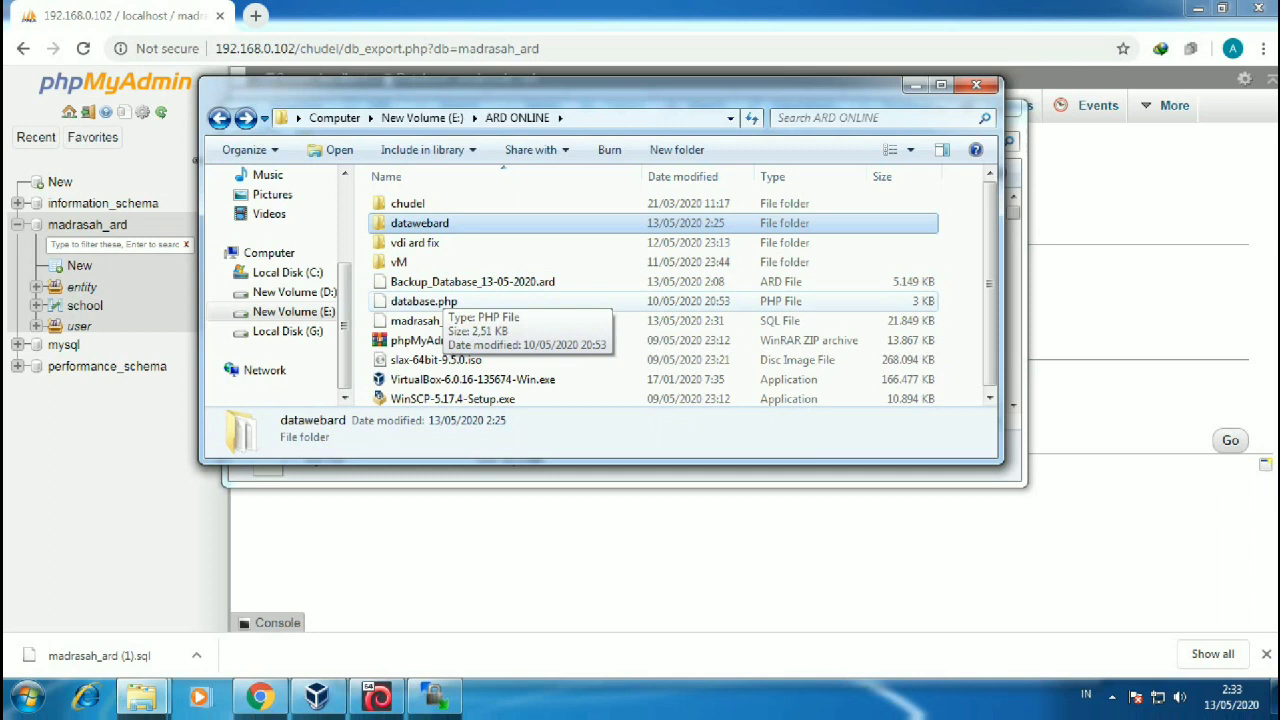
left_click(440, 321, "ctrl")
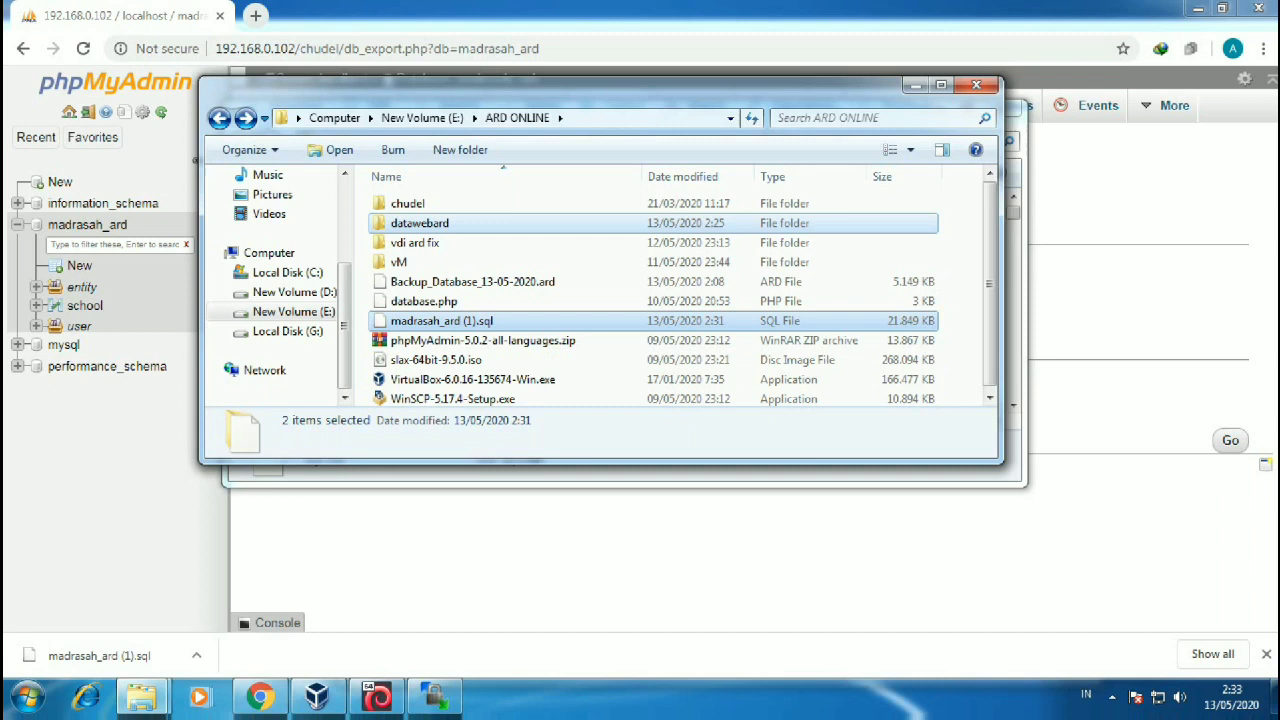
scroll(654, 300, "down", 1)
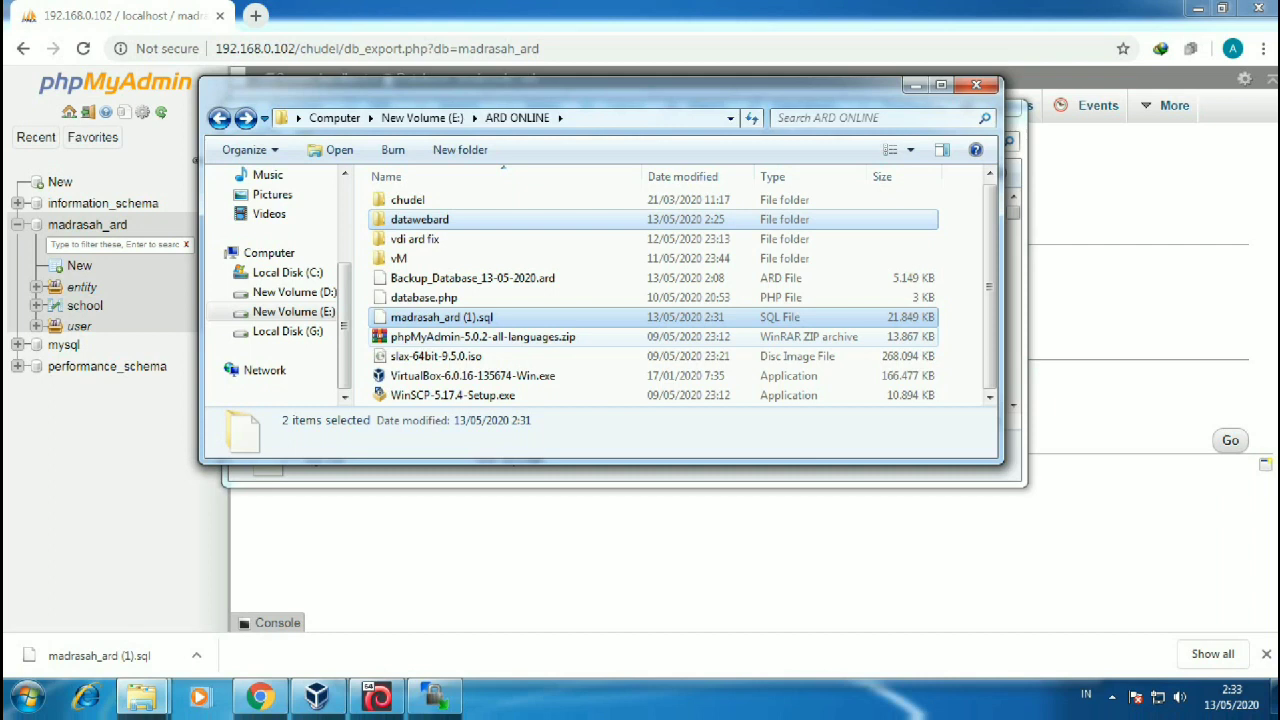
scroll(654, 300, "up", 1)
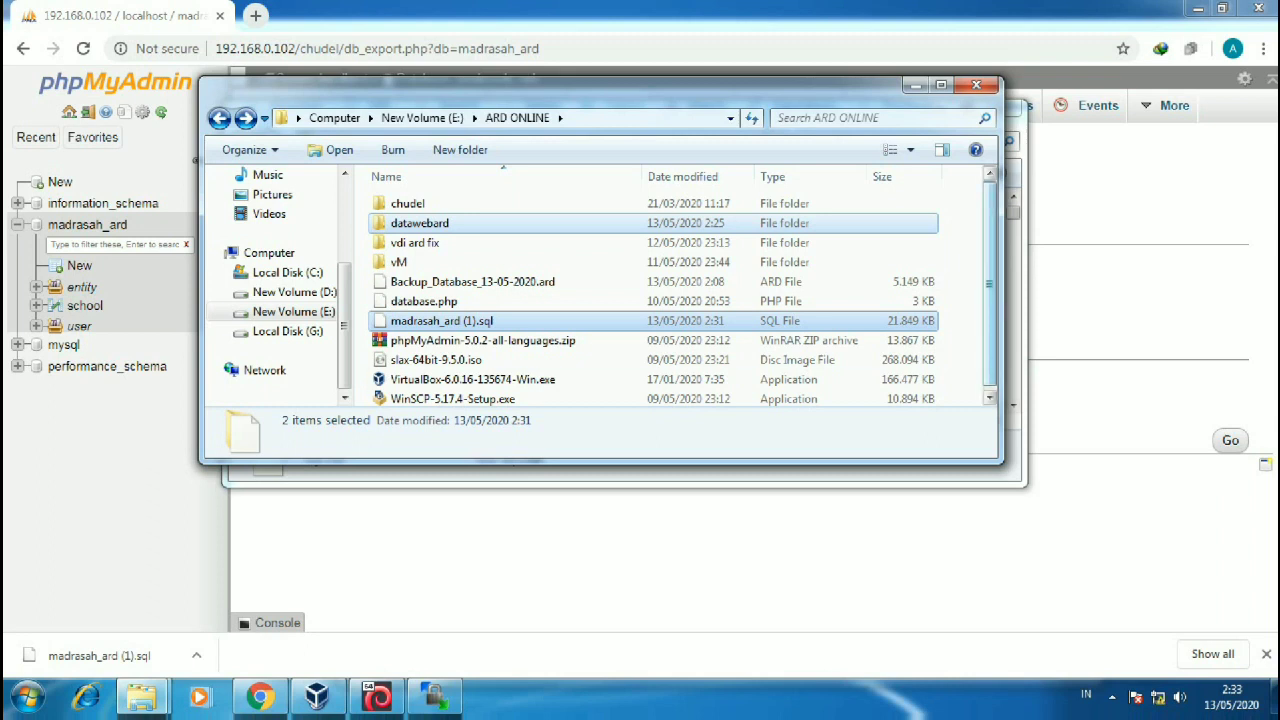
scroll(654, 300, "down", 1)
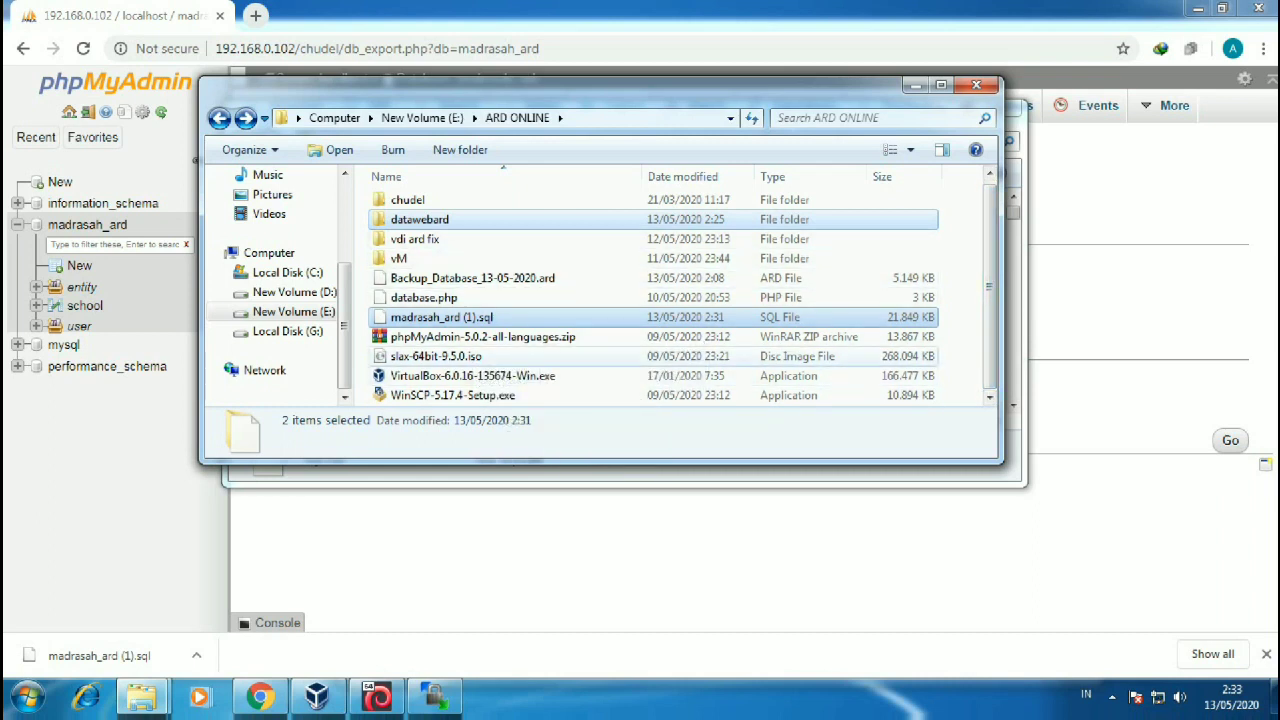
scroll(654, 300, "up", 1)
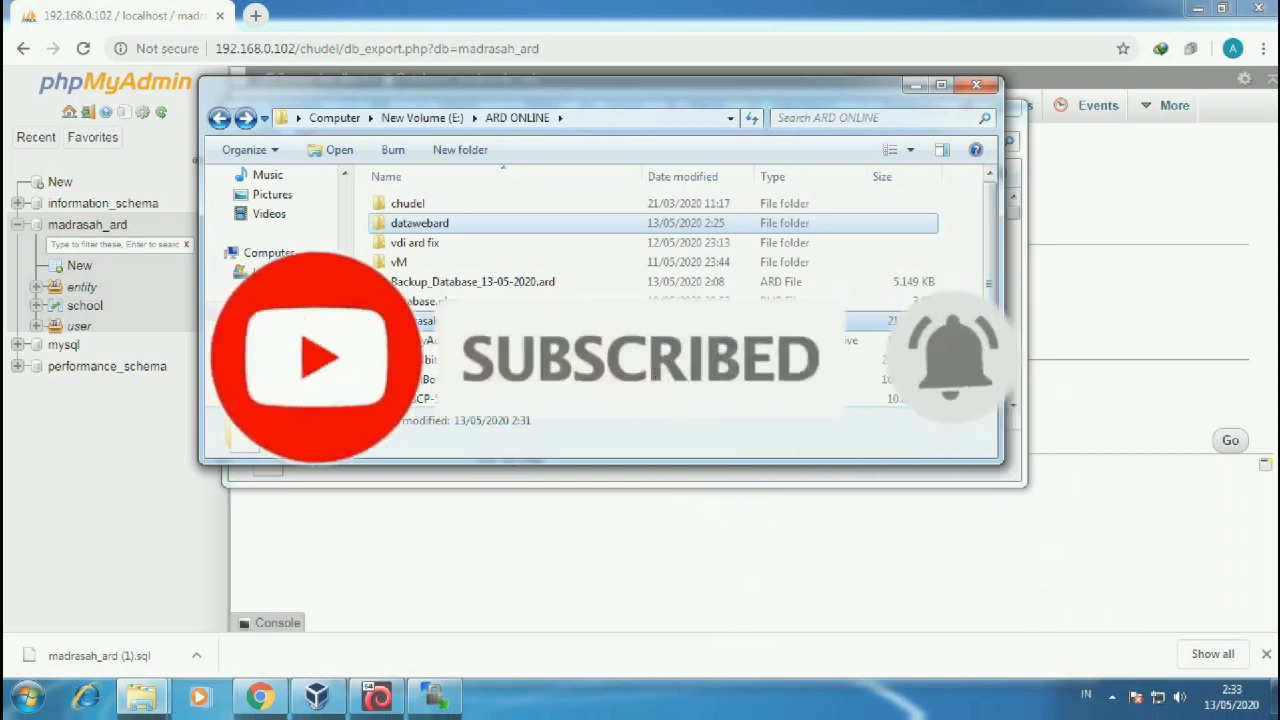
left_click(1112, 697)
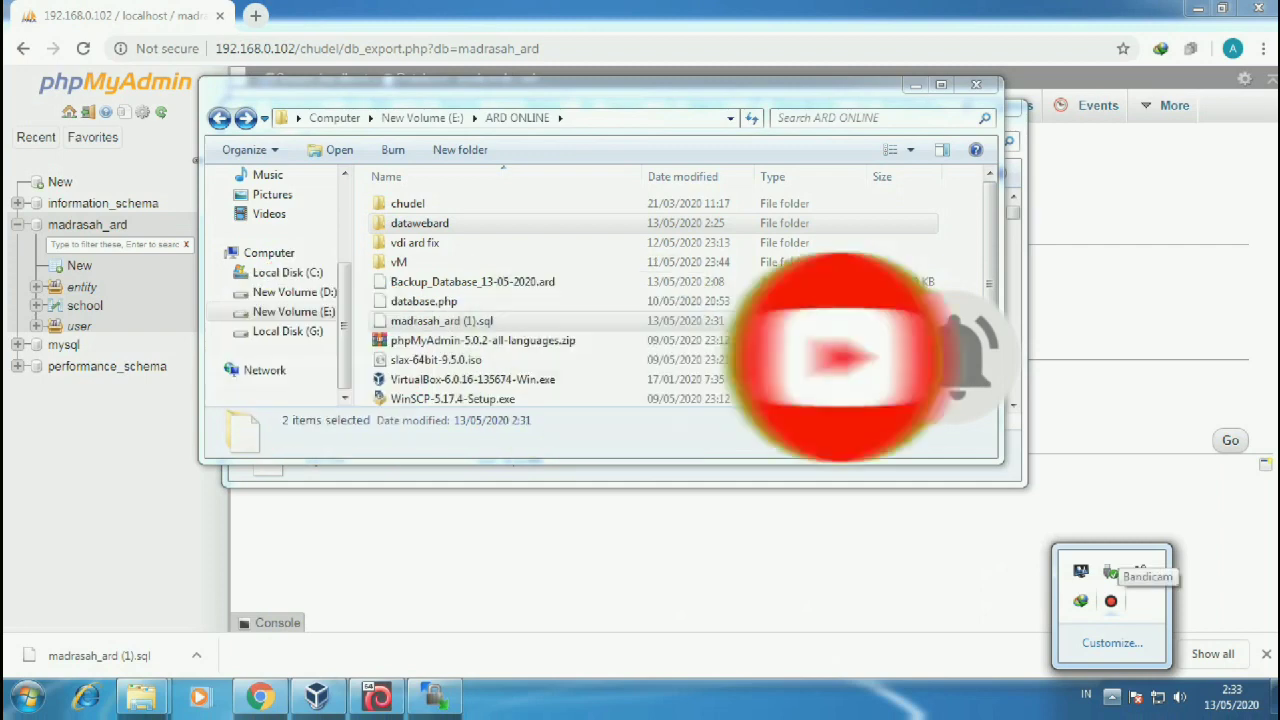